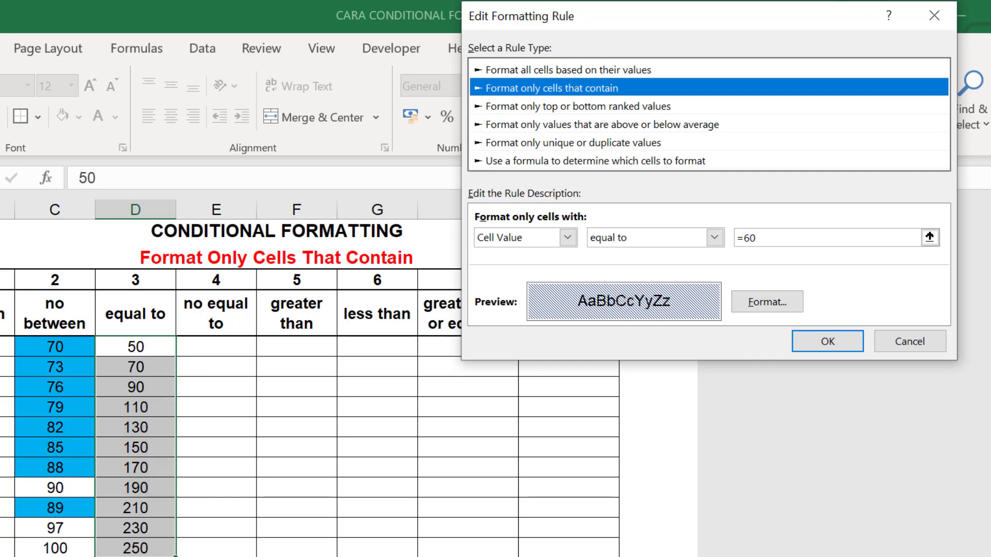
Apply the edited equal-to-60 rule and enter 60 as the third value in the "equal to" column
click(831, 343)
click(822, 314)
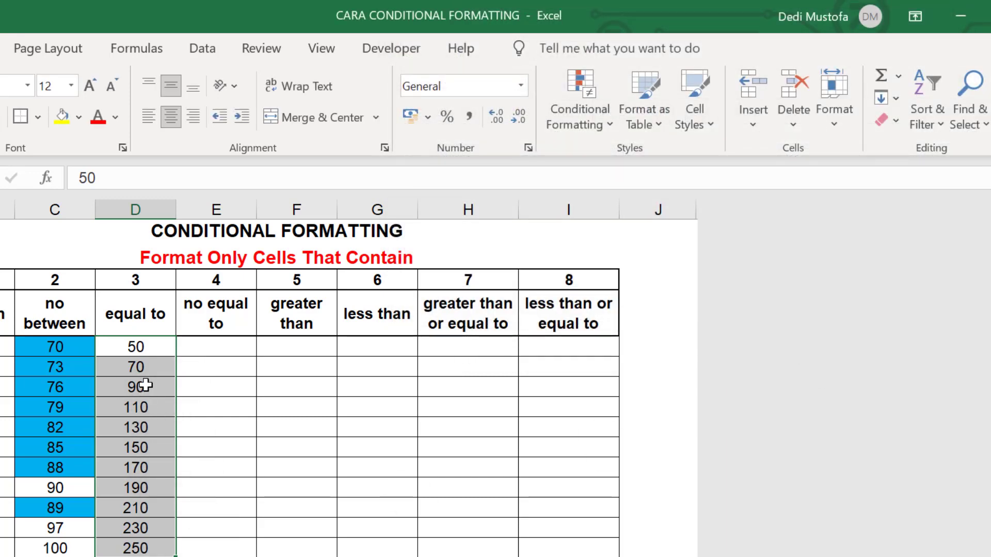
click(145, 395)
text(6)
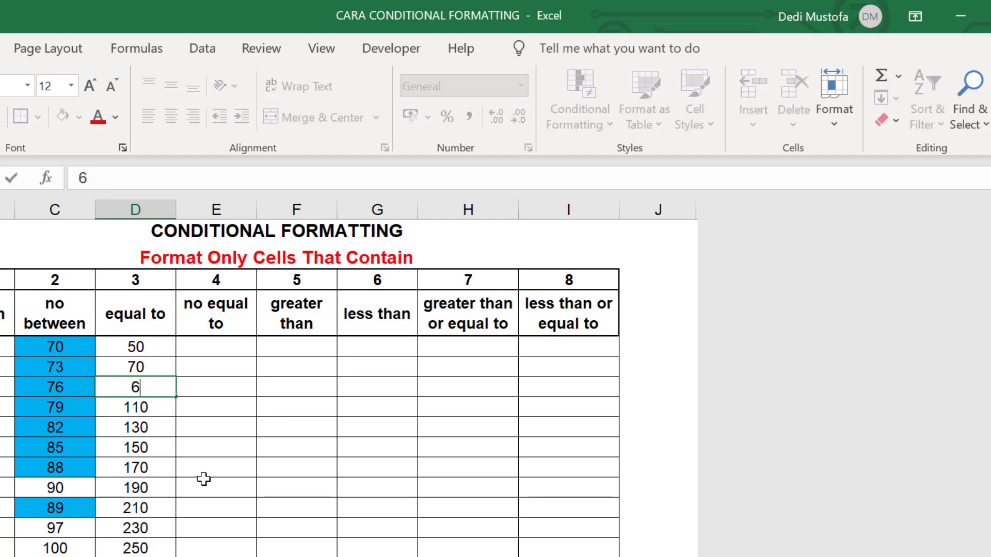
key(Return)
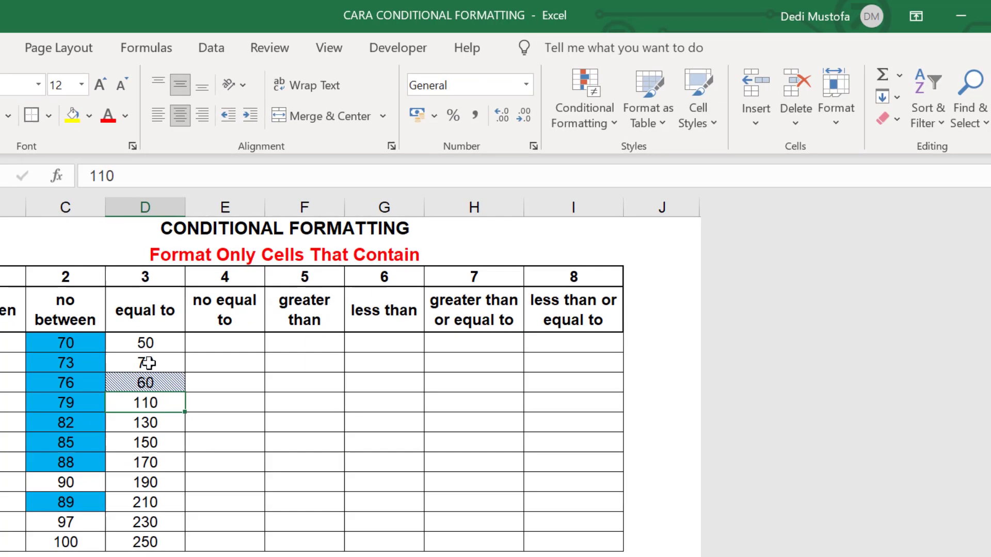
Start a new conditional formatting rule on the "equal to" column values for only cells whose value is equal to 90
drag(166, 335, 169, 528)
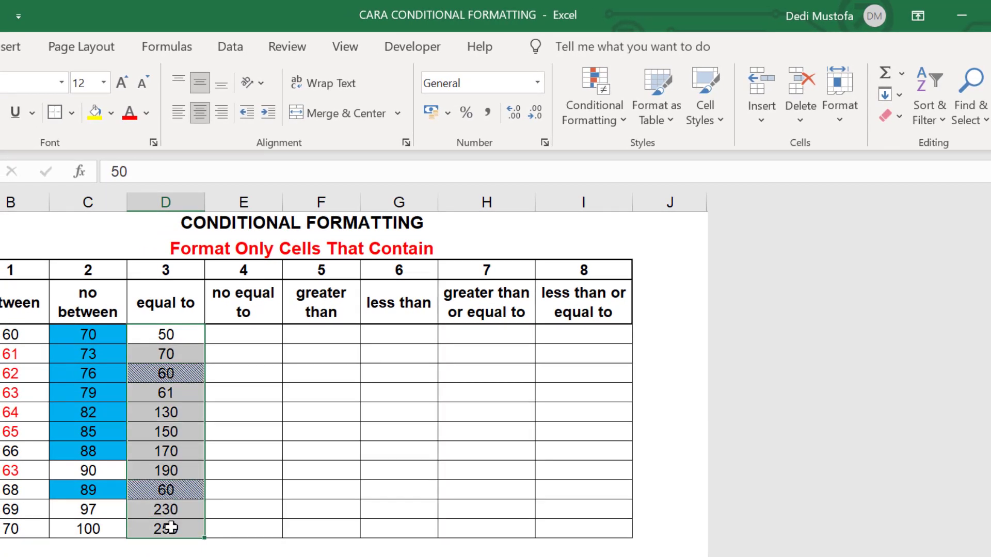
click(591, 108)
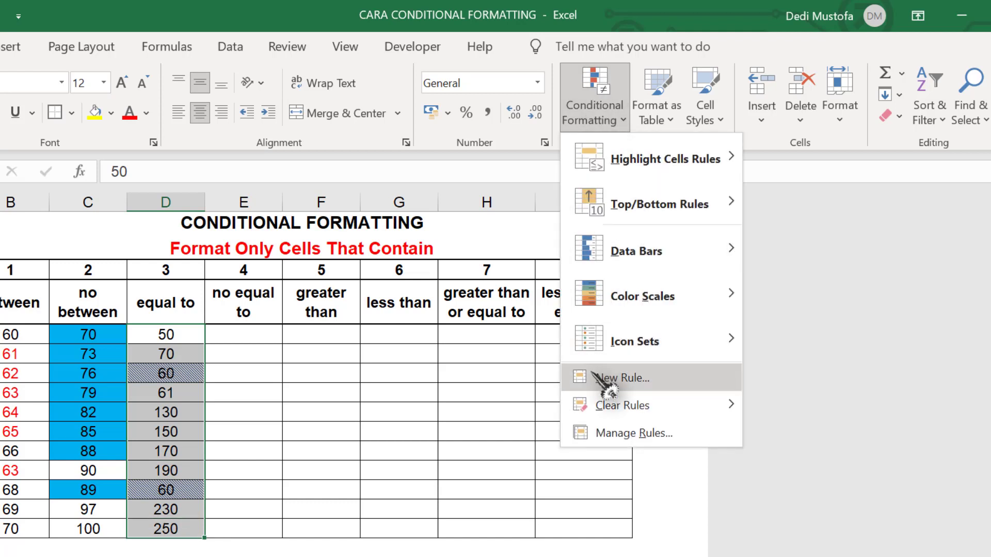
click(623, 379)
click(560, 86)
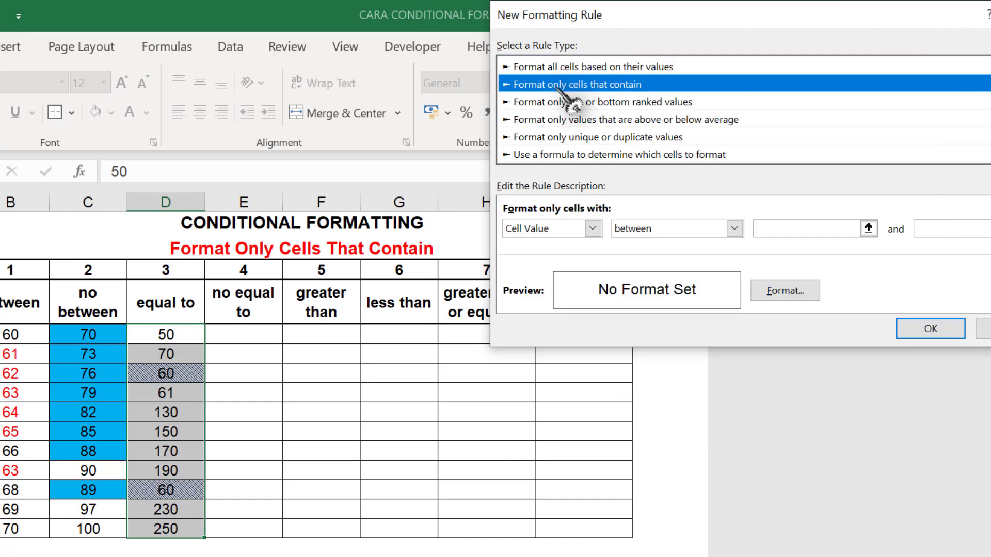
click(733, 229)
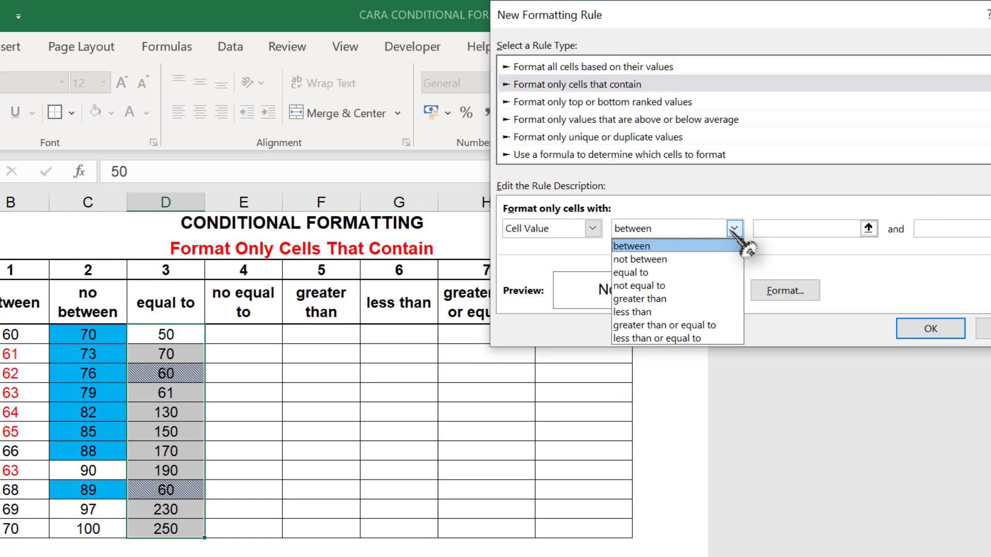
click(704, 272)
click(790, 230)
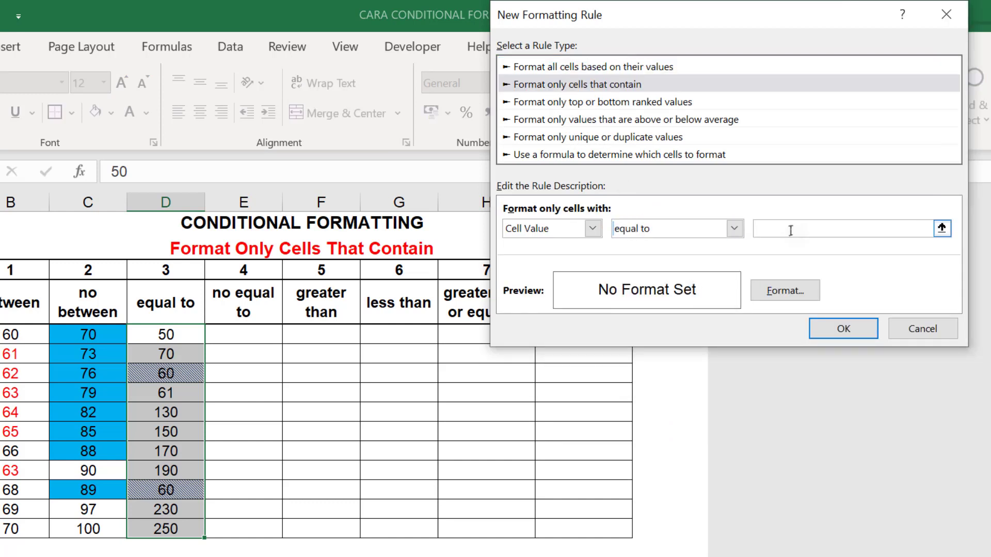
text(90)
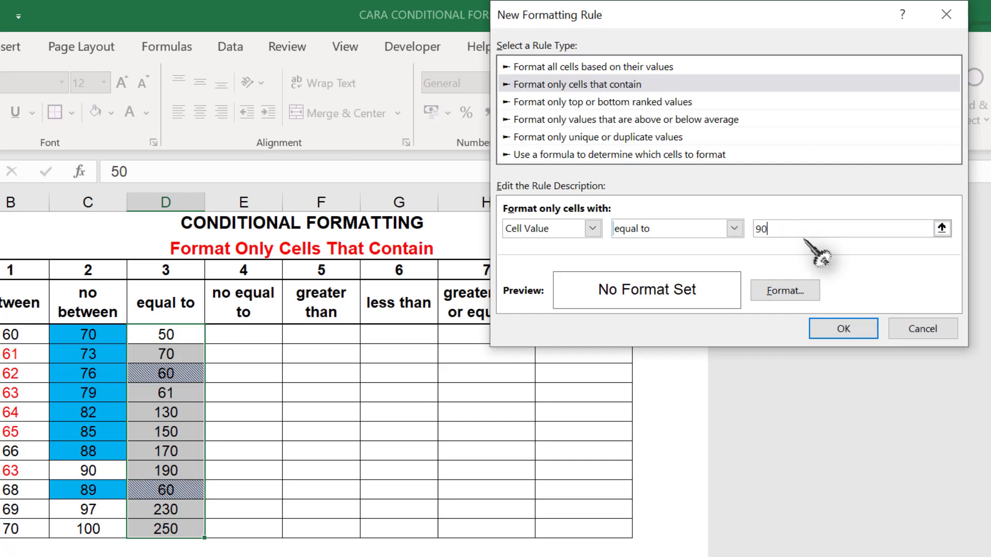
Give the rule a fill with red pattern color and the thin diagonal crosshatch pattern style, and apply it
click(805, 291)
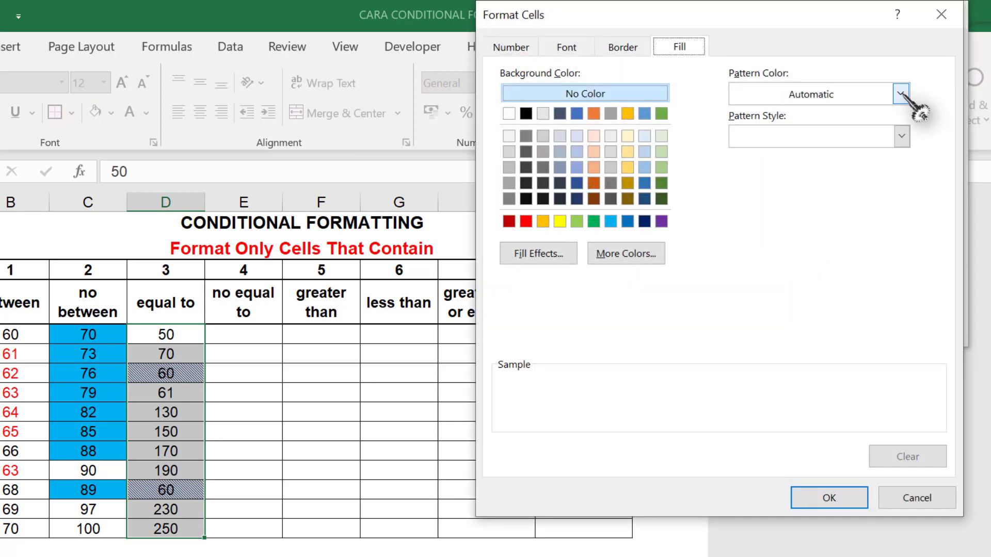
click(907, 95)
click(754, 299)
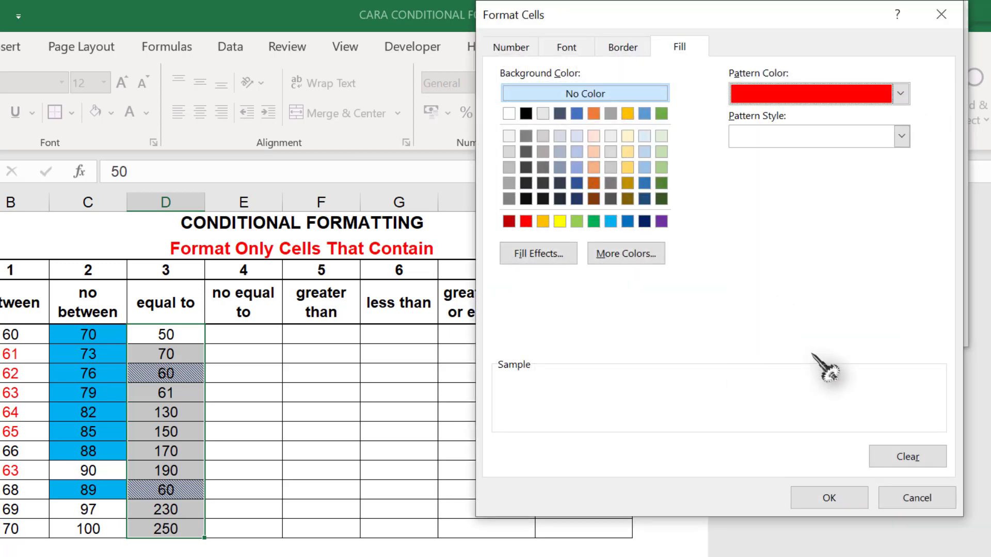
click(901, 136)
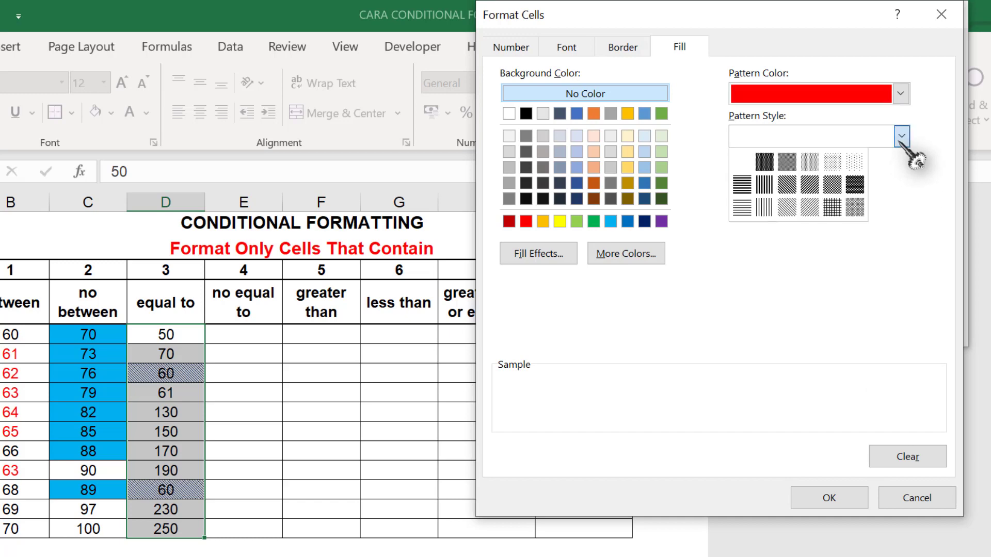
click(854, 207)
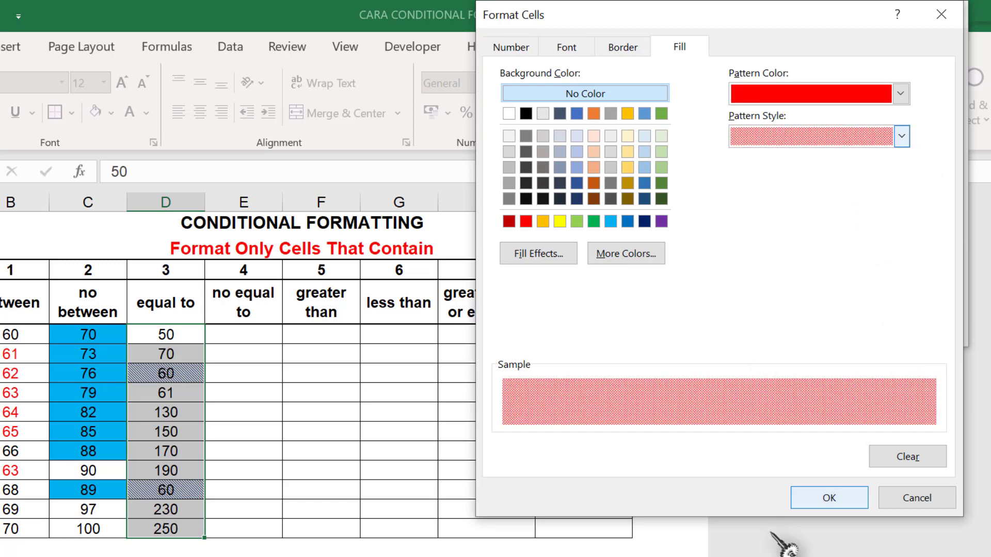
click(831, 499)
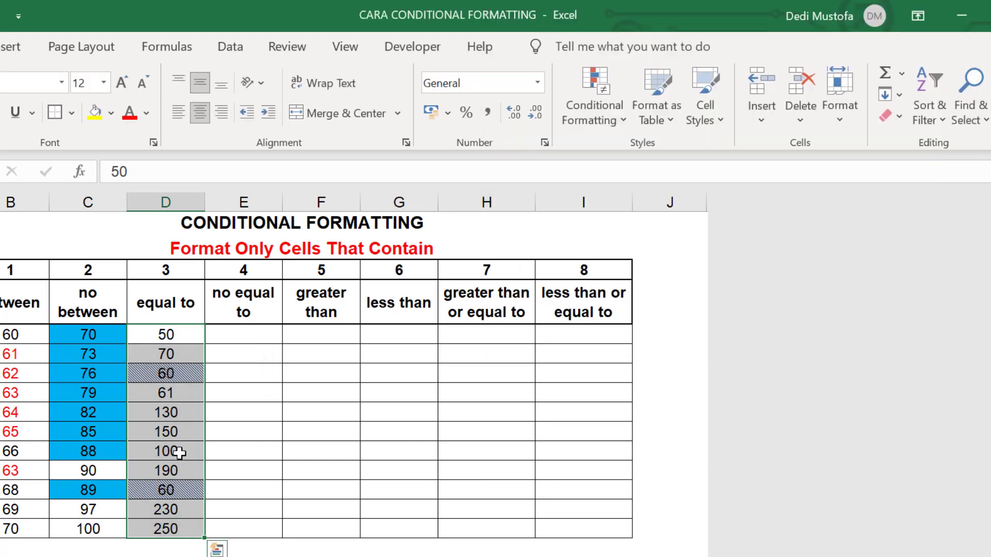
Enter 90 as the seventh value in the "equal to" column
click(179, 452)
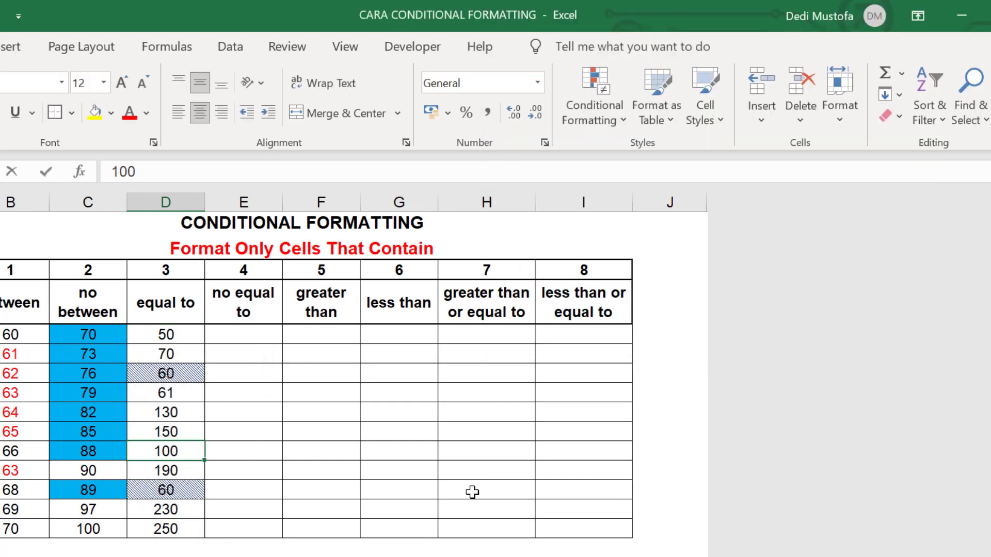
text(90)
key(Return)
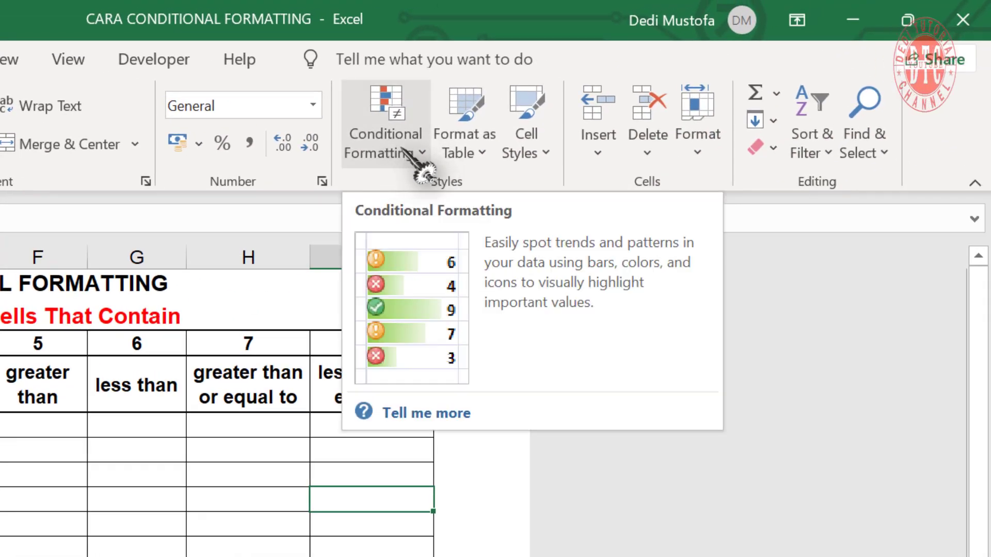
Open a new conditional formatting rule and show the options for formatting only cells that contain given values
click(406, 156)
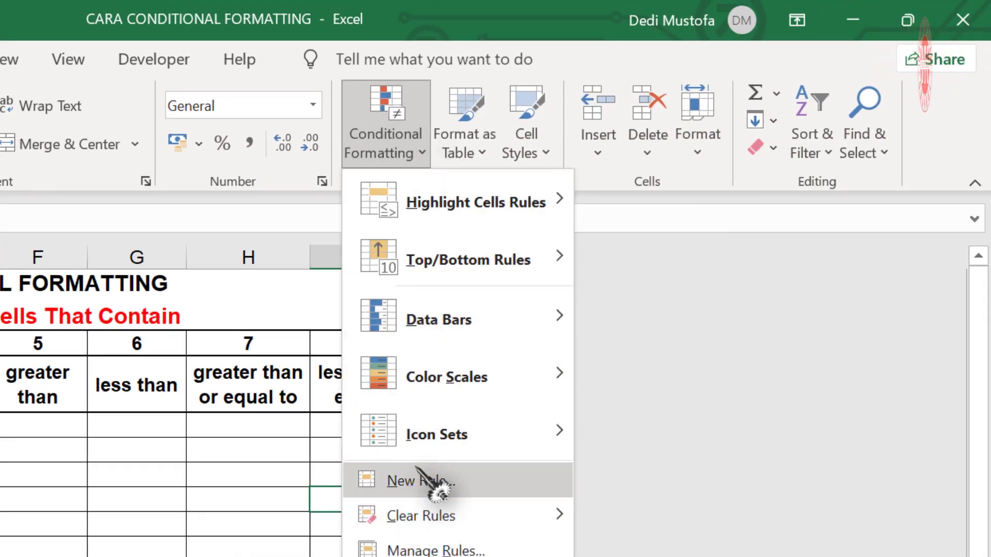
click(407, 480)
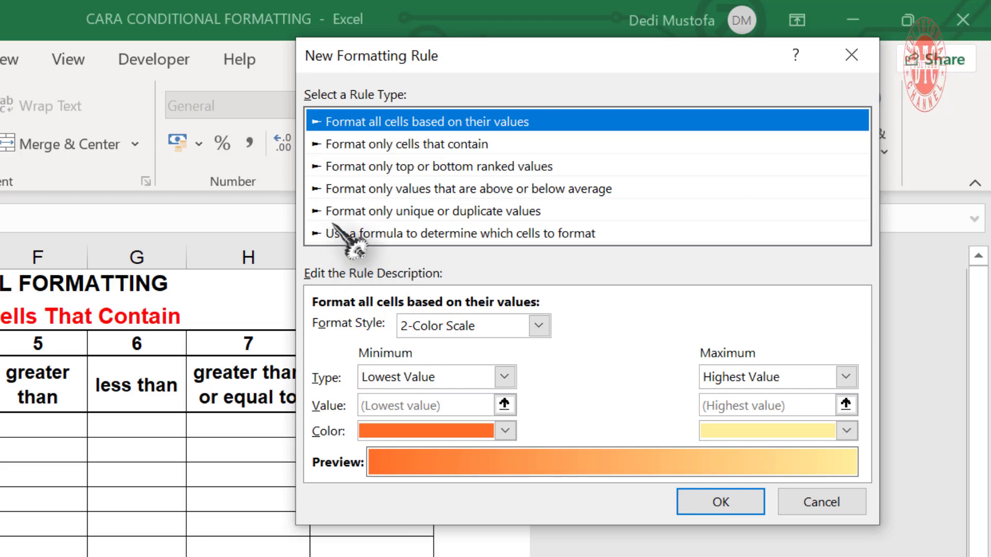
click(349, 147)
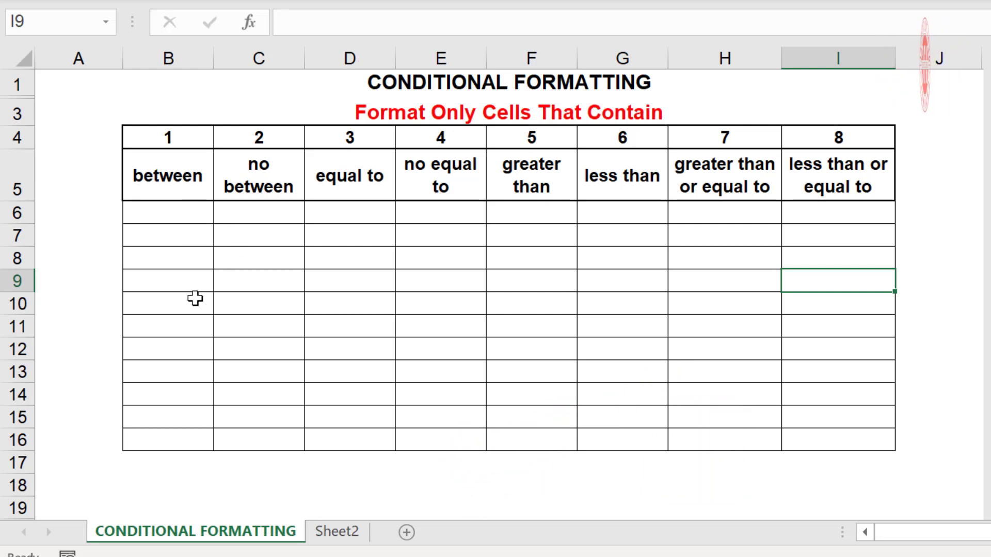
Enter 60 in B6 and fill it down to B16 as a series increasing by one
click(190, 213)
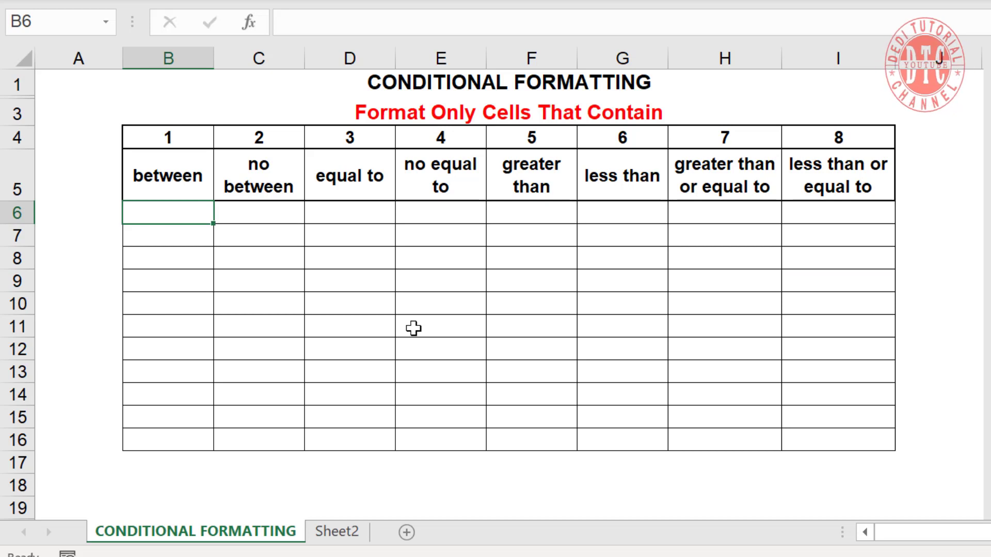
text(60)
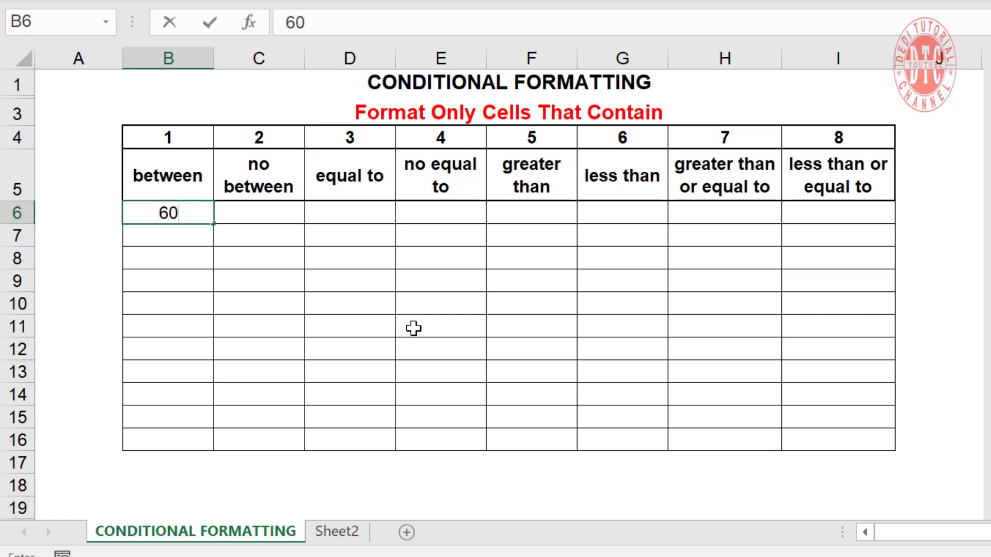
drag(213, 224, 224, 451)
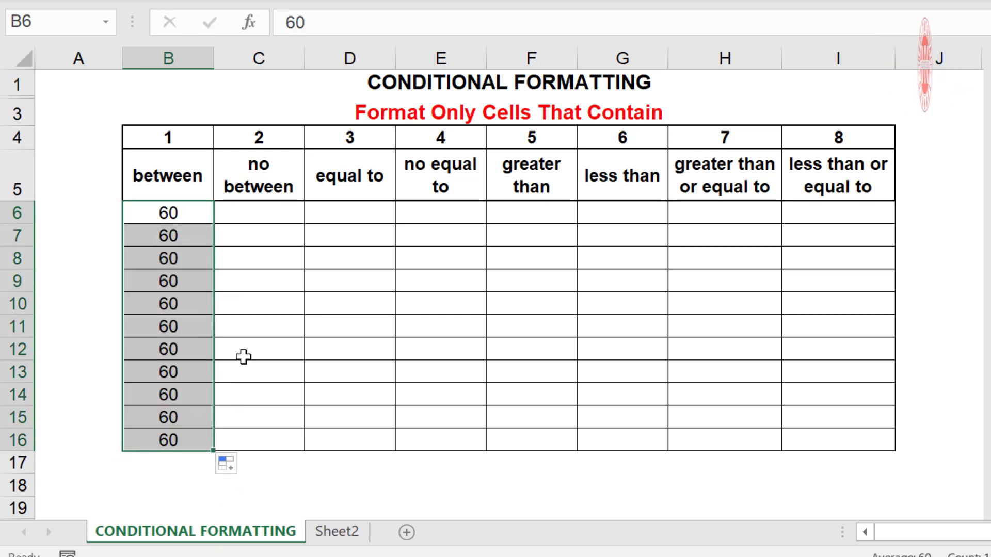
click(230, 463)
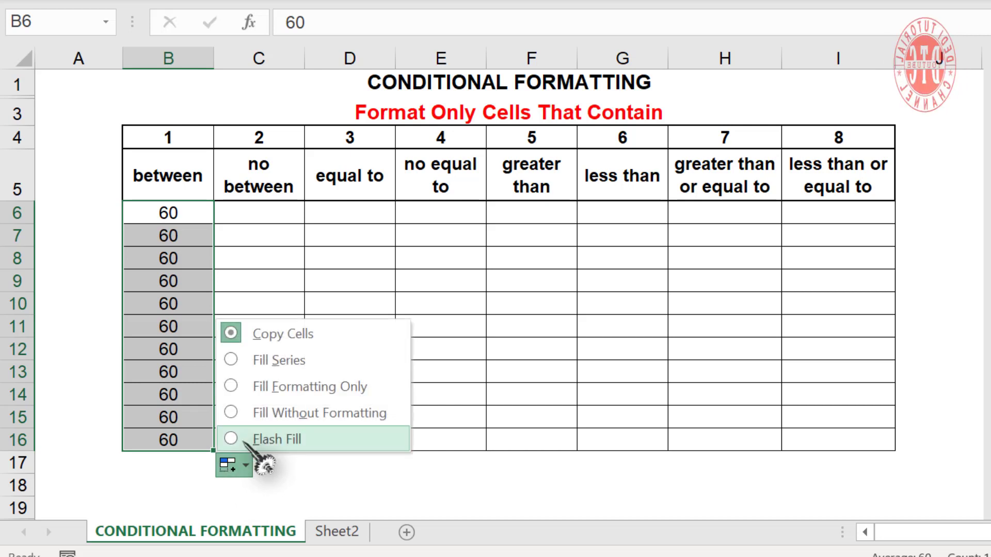
click(276, 357)
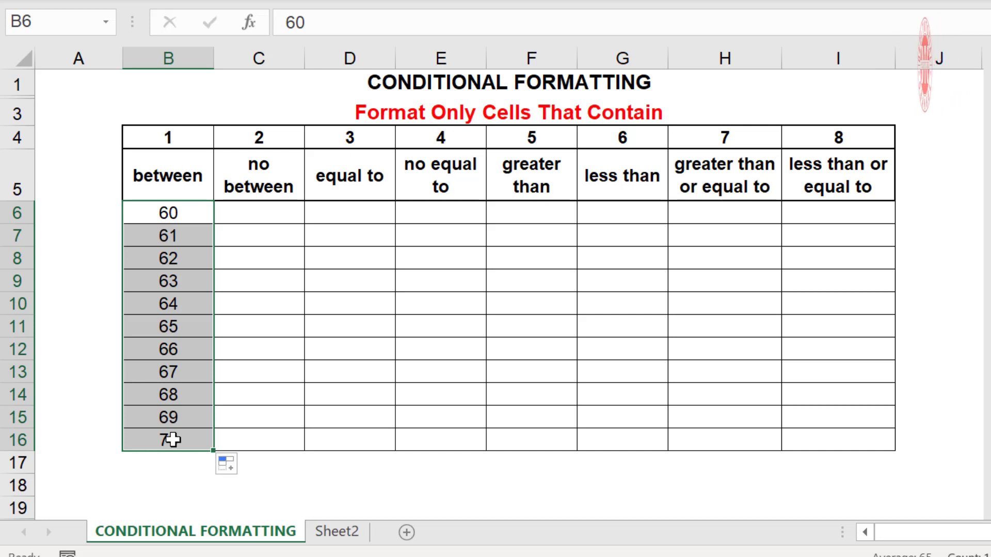
Start a new conditional formatting rule on B6:B16 for only cells with a value between 61 and 65
drag(185, 216, 180, 439)
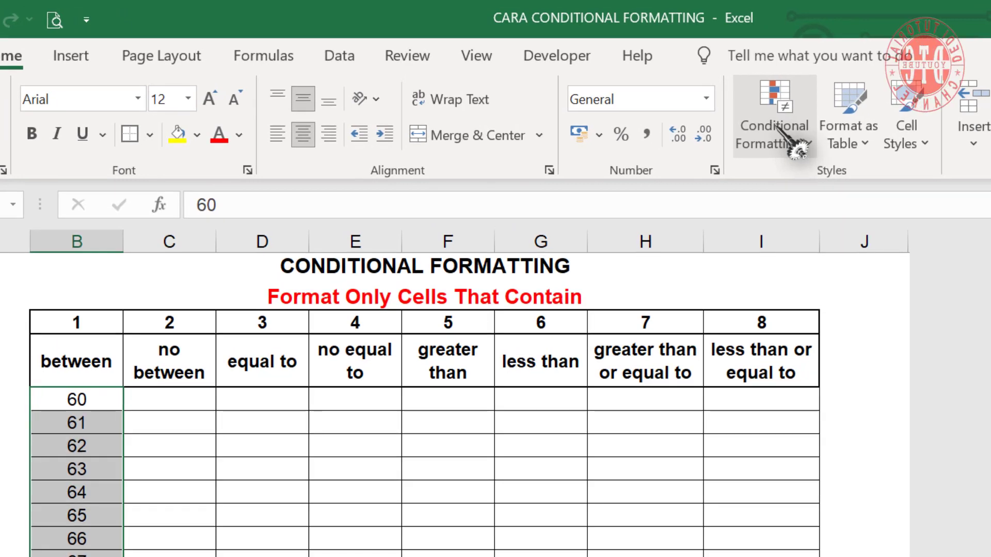
click(779, 131)
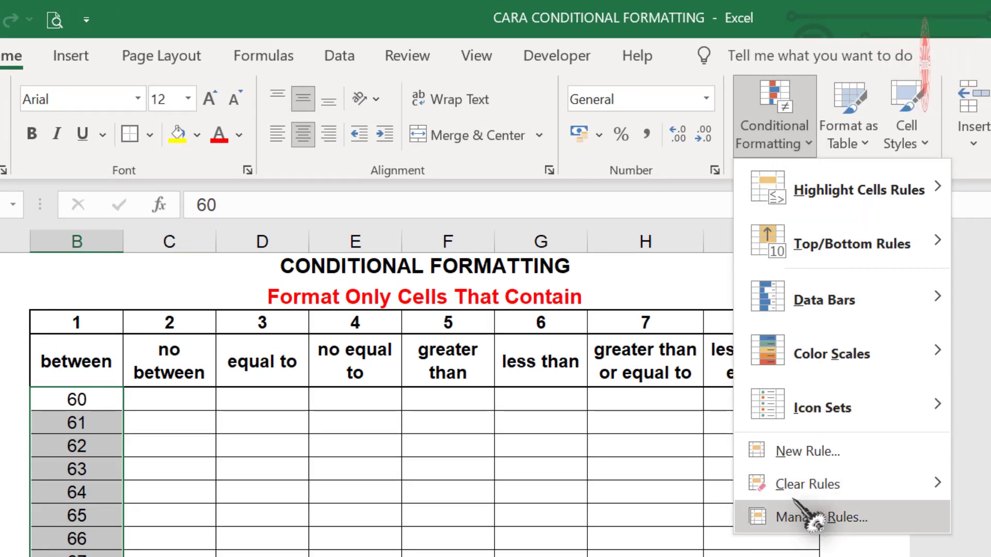
click(838, 452)
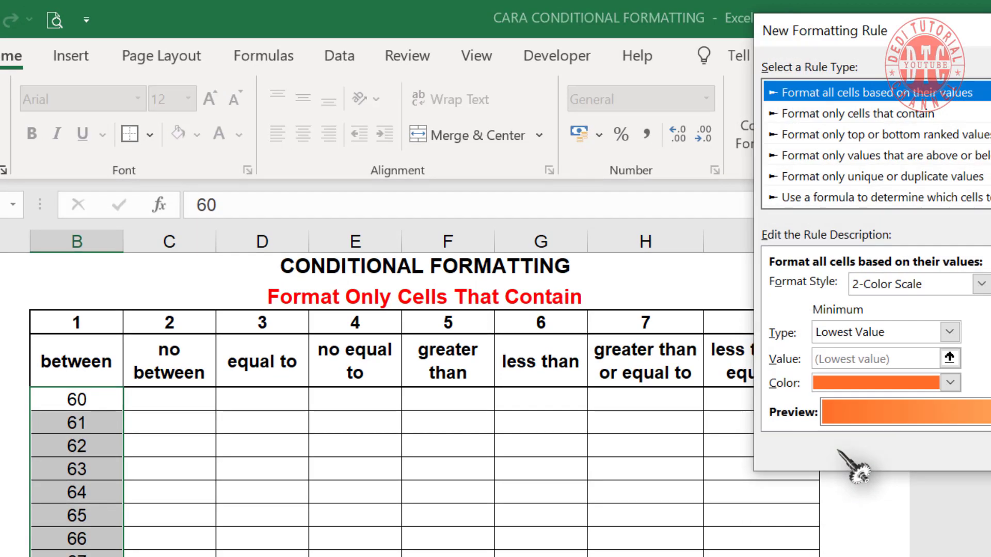
click(834, 112)
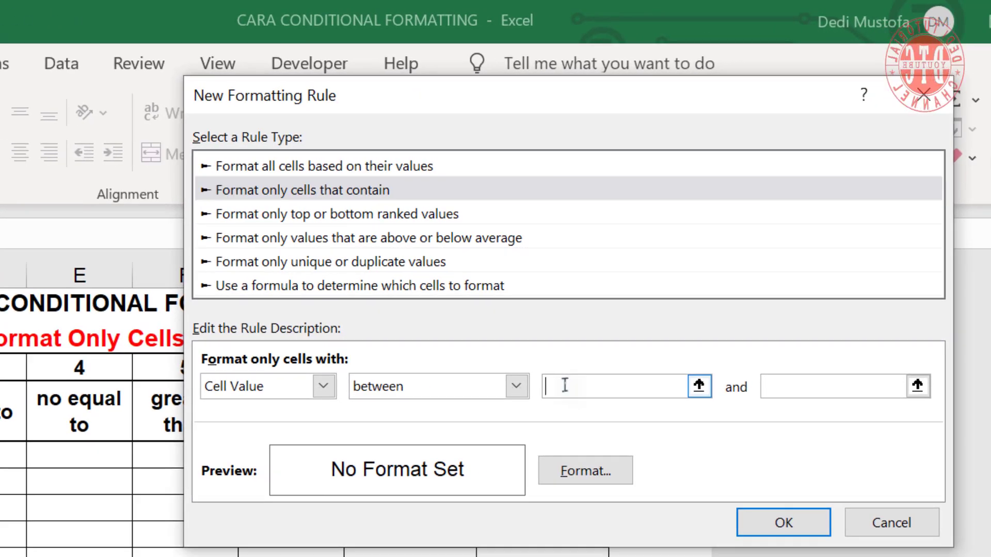
click(789, 390)
text(65)
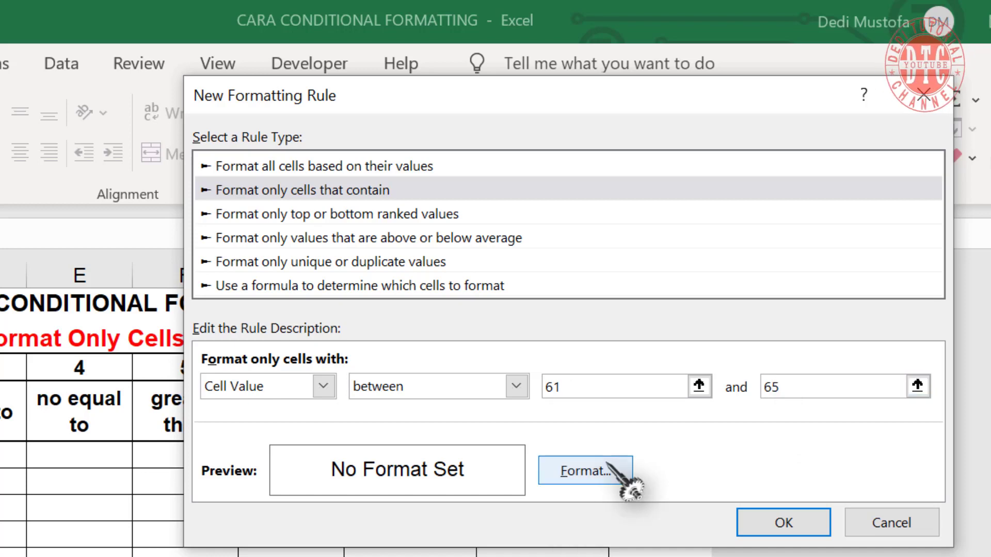
Set the font color of the between rule's format to standard red
click(608, 471)
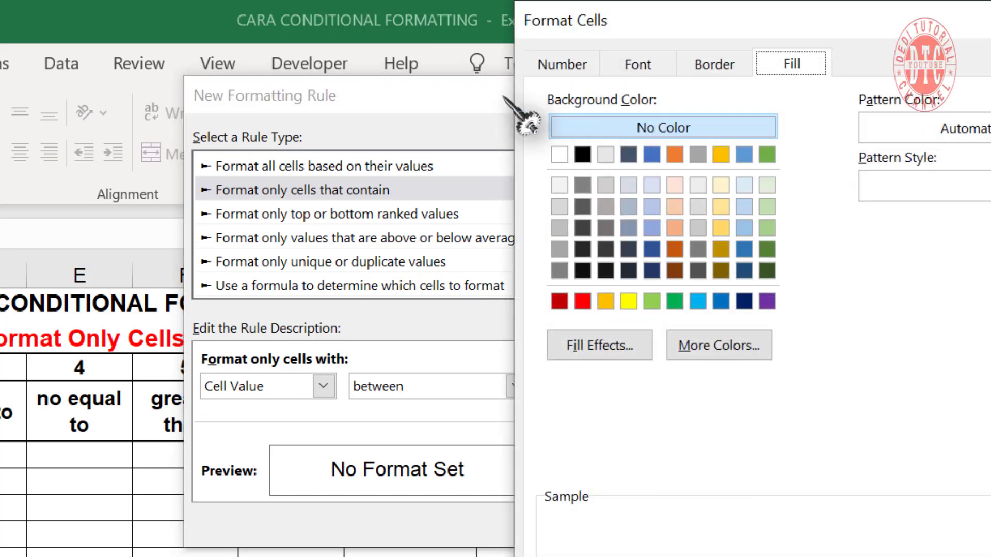
click(649, 67)
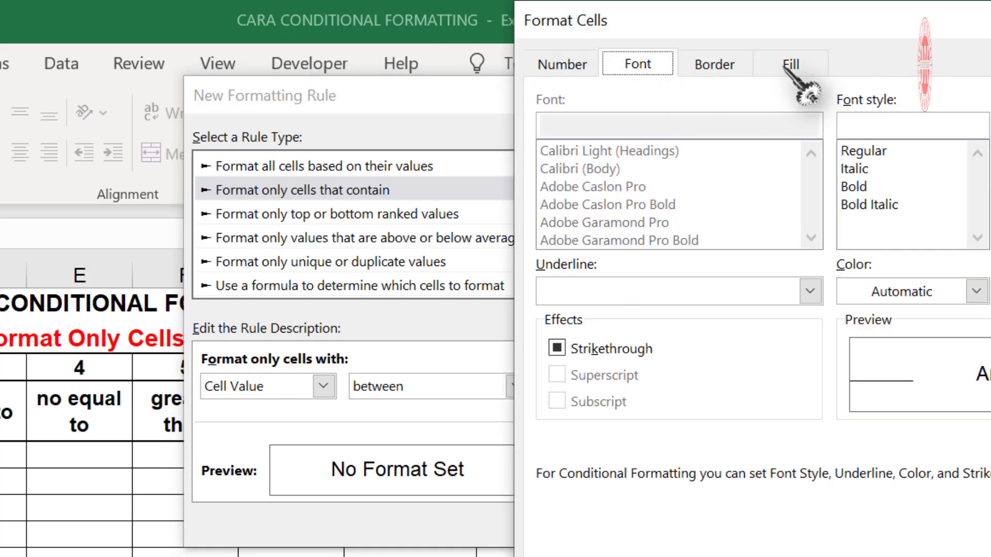
click(788, 66)
click(638, 65)
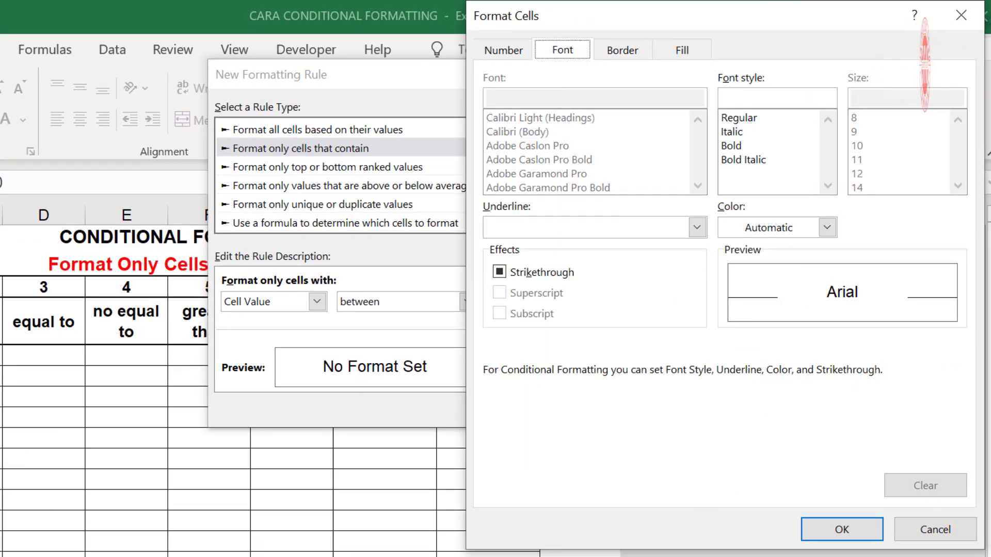
click(827, 228)
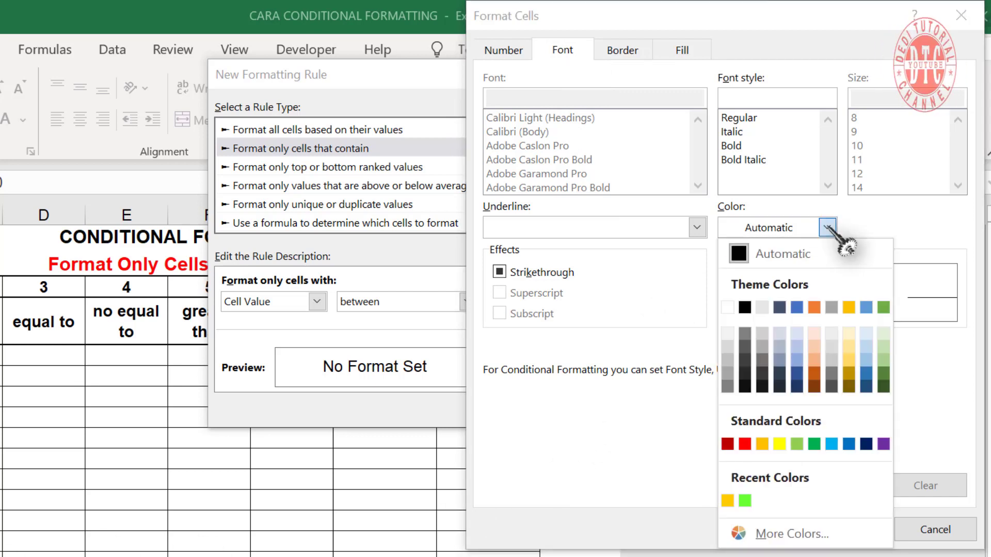
click(762, 444)
click(826, 227)
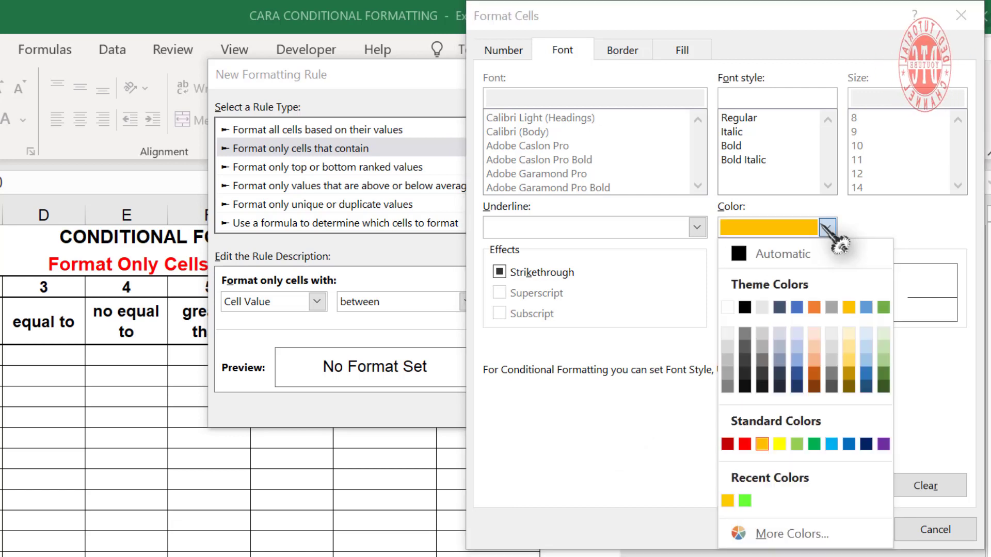
click(745, 444)
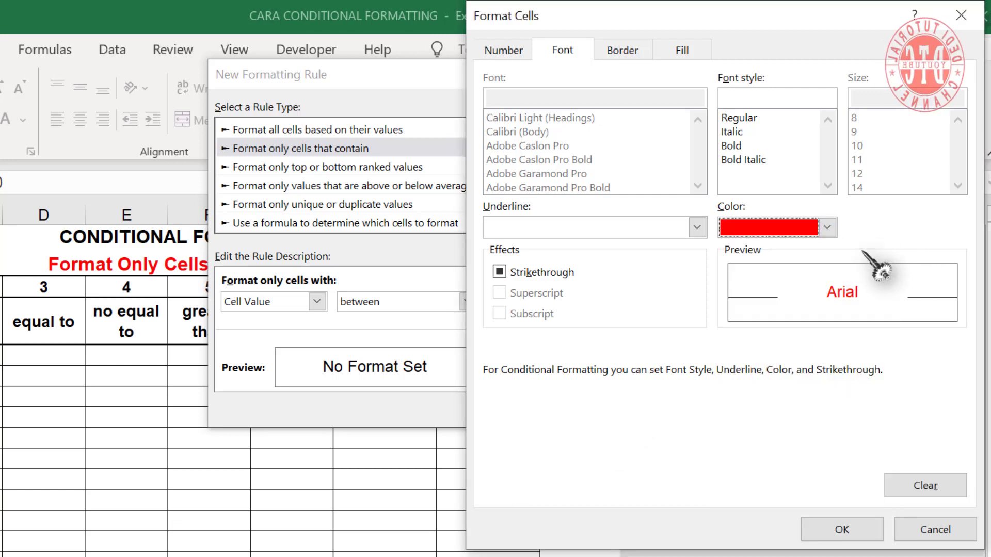
Confirm the red font format and apply the between rule to B6:B16
click(843, 529)
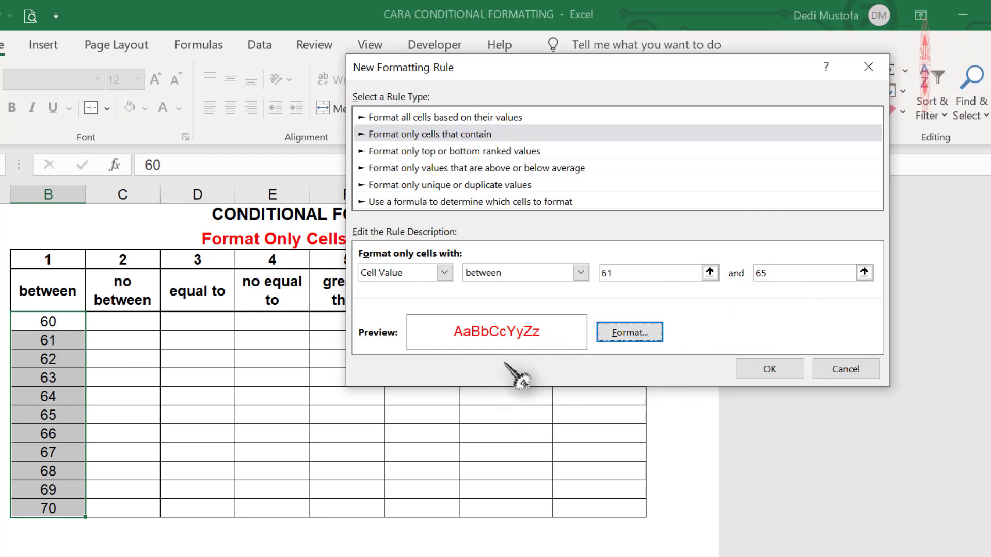
click(768, 370)
drag(48, 320, 62, 508)
drag(125, 321, 138, 504)
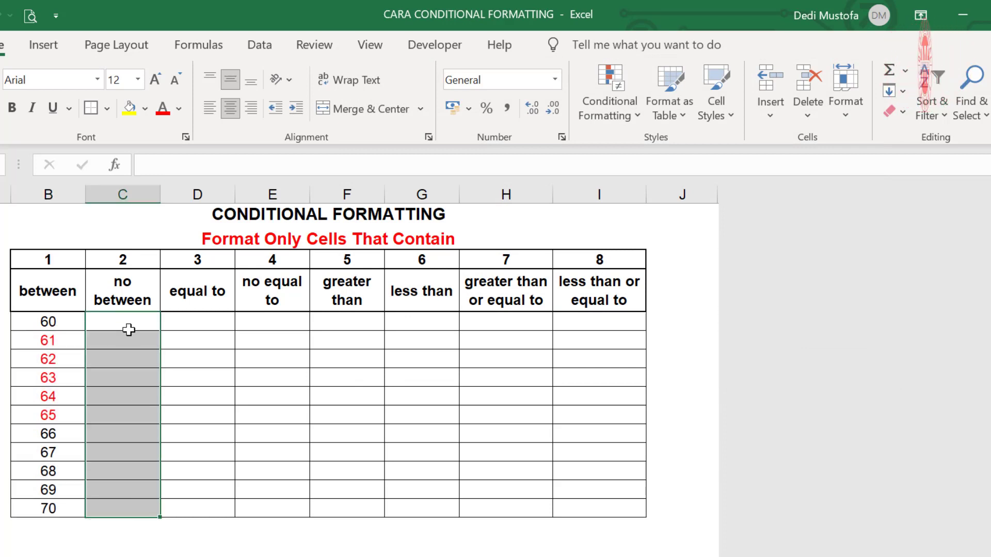
Set B13 to 63 to test the between rule
click(48, 453)
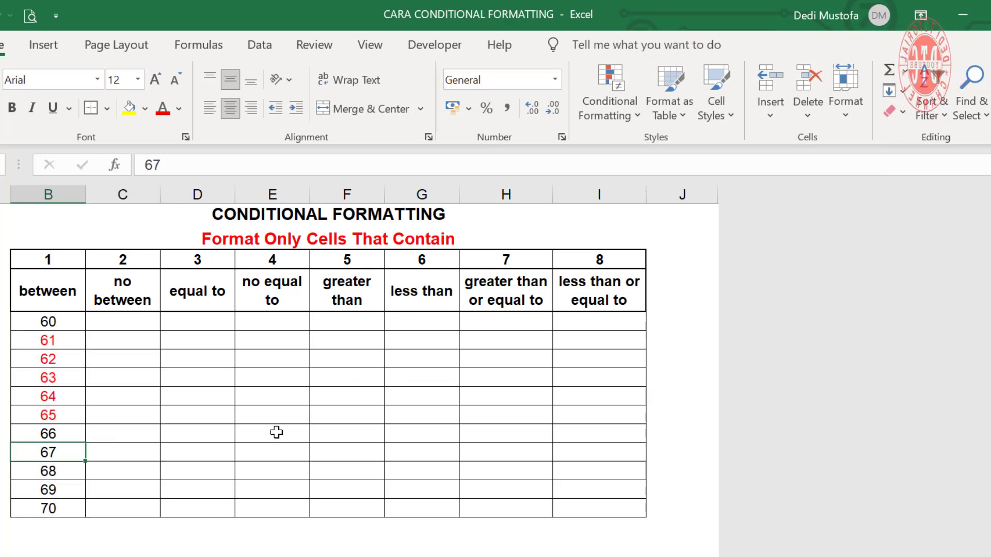
key(BackSpace)
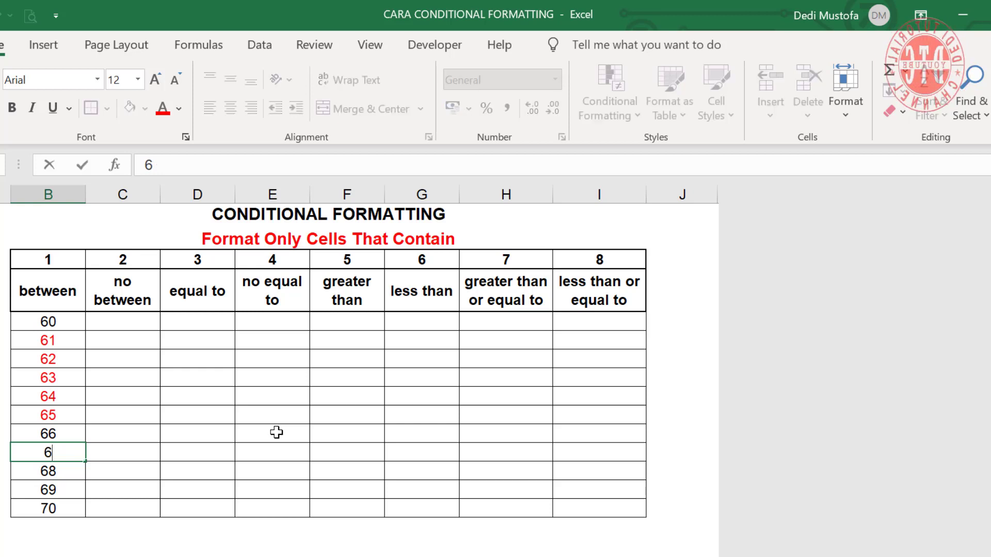
text(3)
key(Return)
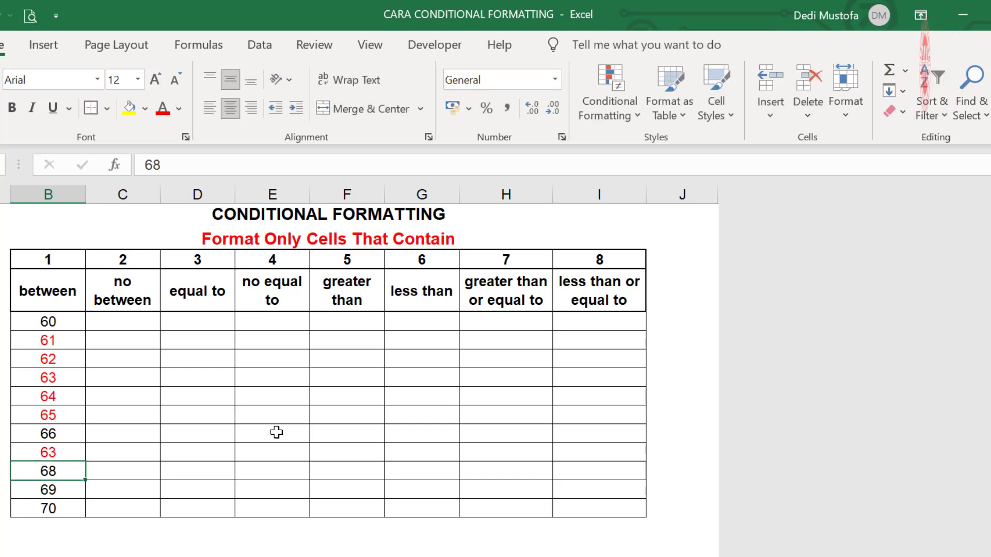
click(55, 341)
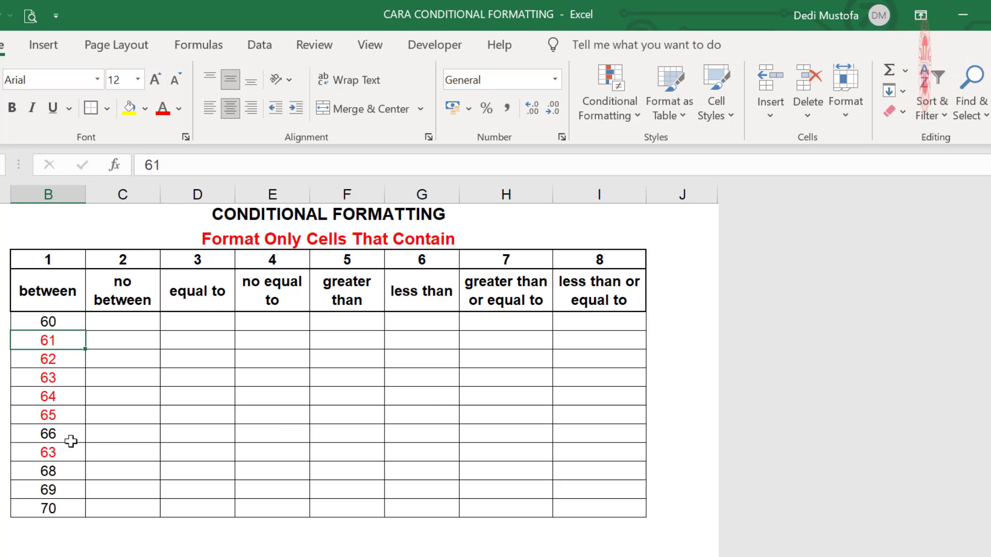
click(59, 414)
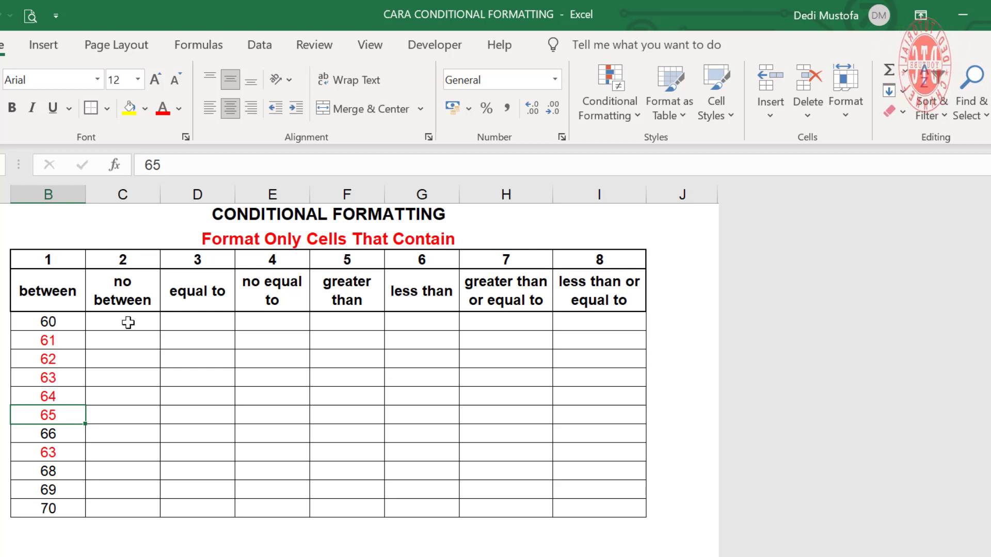
Enter 70 in C6 and 73 in C7, and fill the series down to C16 in increments of three
click(128, 323)
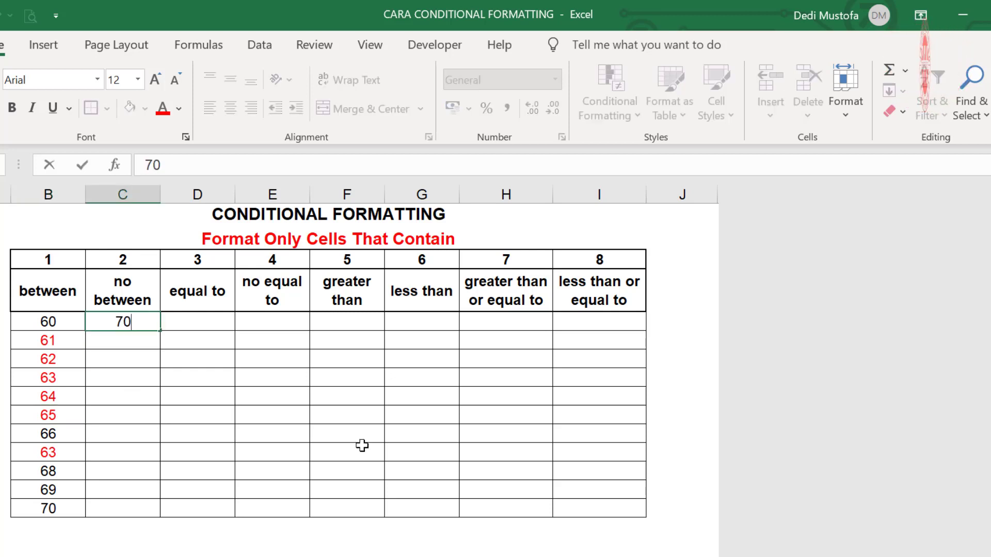
text(70)
key(Return)
text(7)
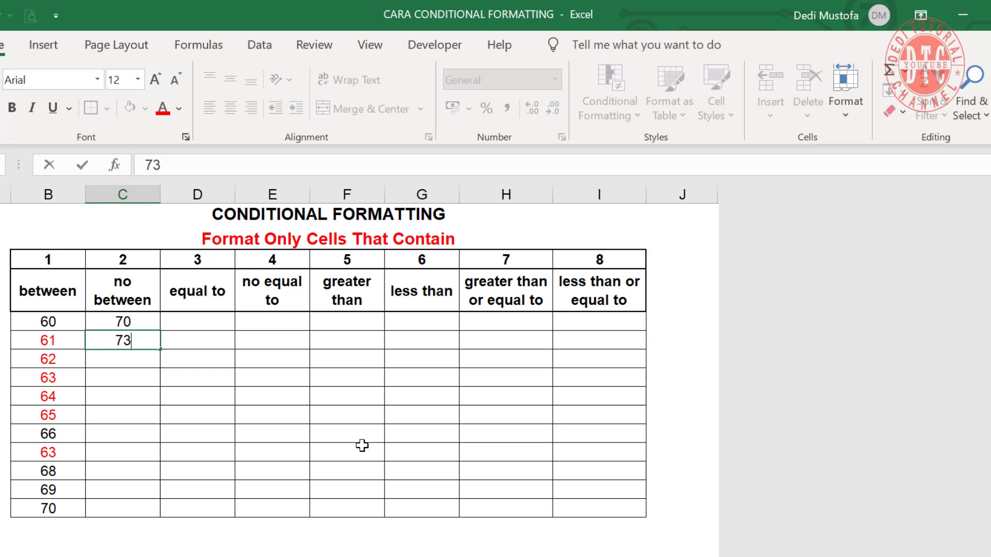
text(3)
drag(144, 321, 159, 516)
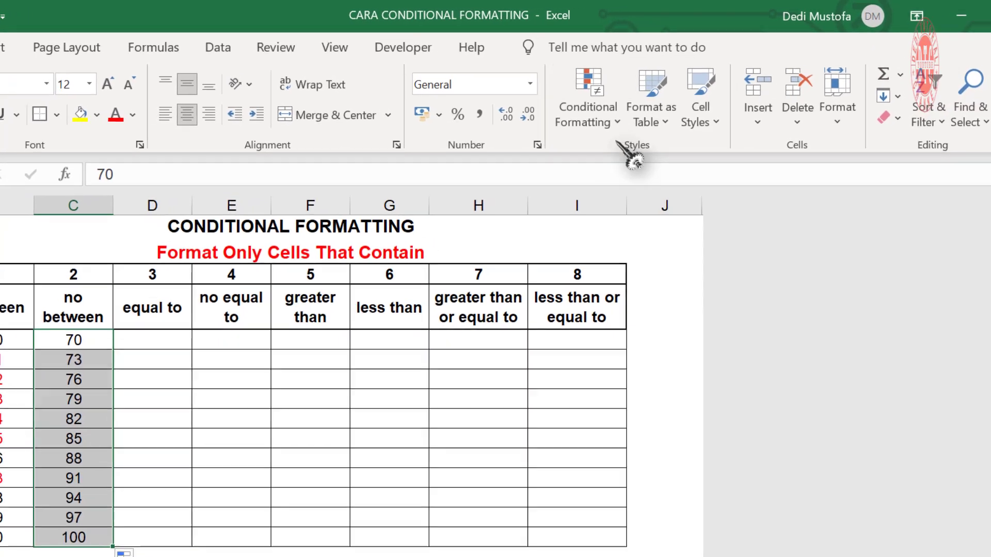
Start a new conditional formatting rule on C6:C16 for only cells with a value not between 90 and 100
click(593, 117)
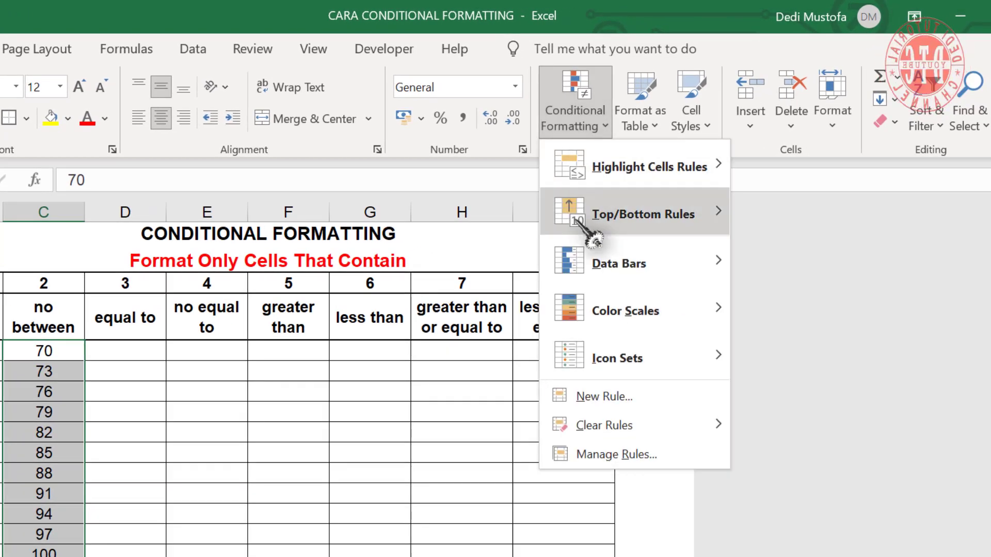
click(635, 398)
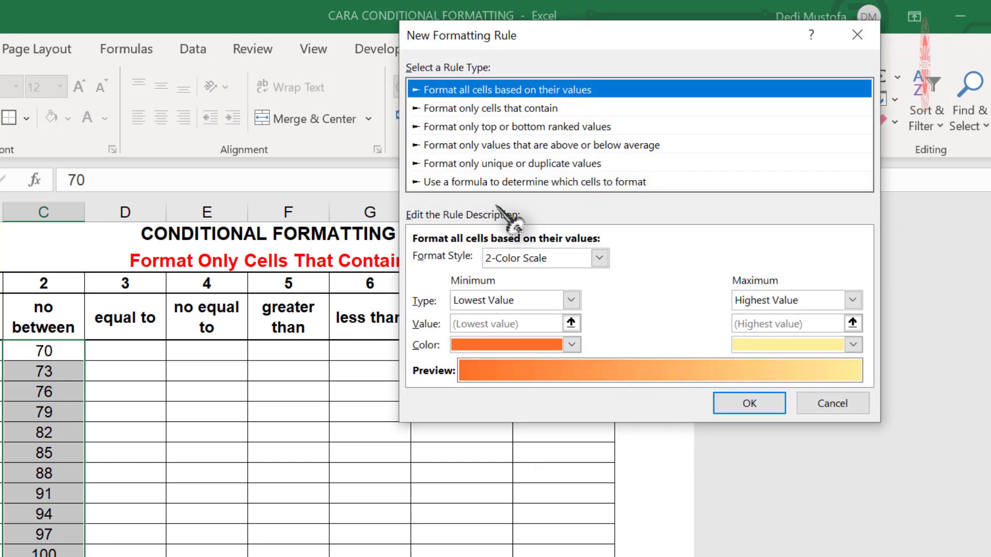
click(462, 109)
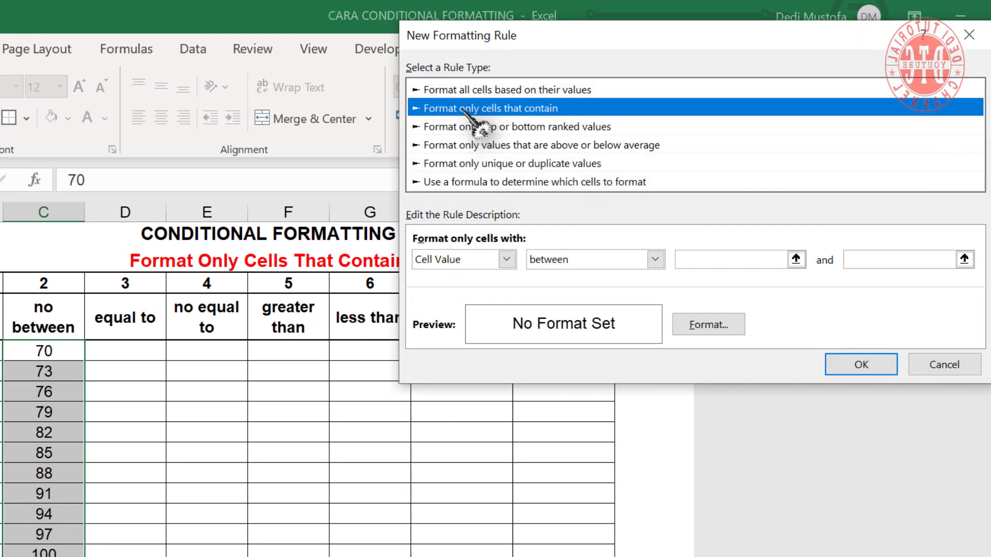
click(654, 260)
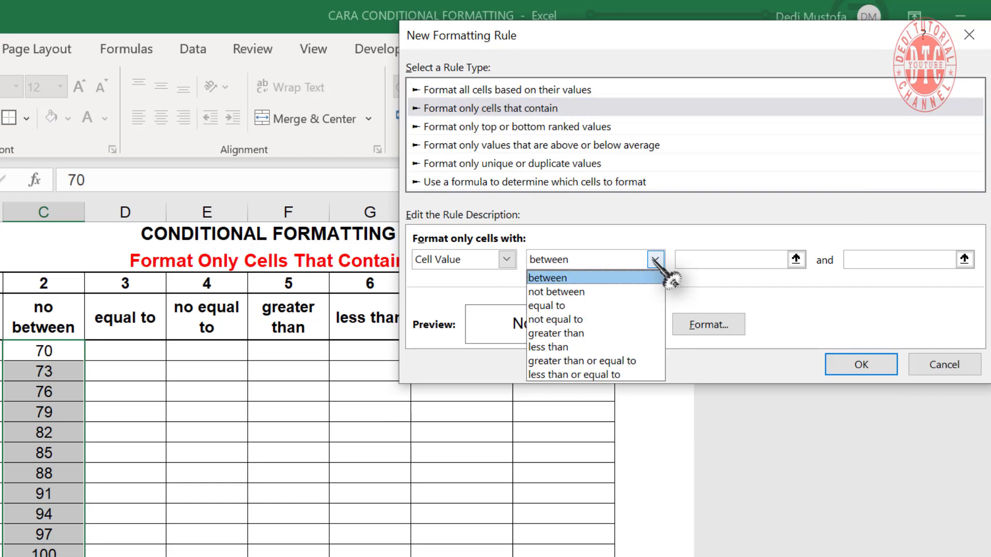
click(602, 291)
click(690, 259)
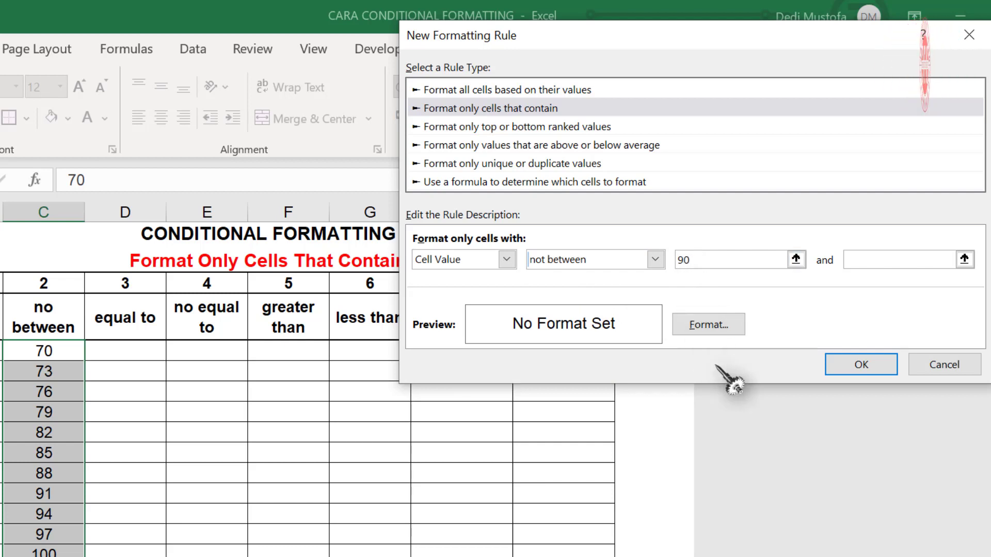
click(848, 261)
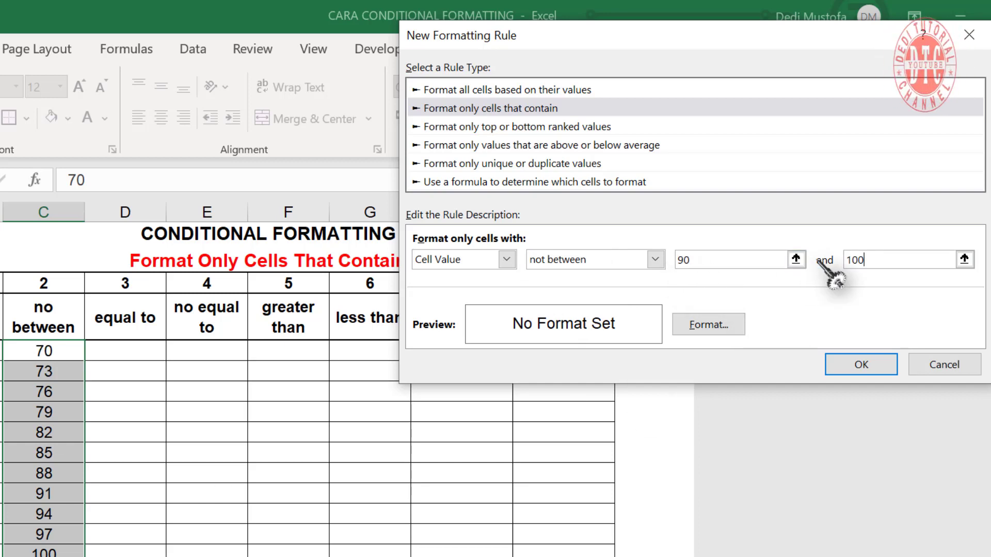
Give the not between rule a standard light blue fill and apply it to C6:C16
click(708, 325)
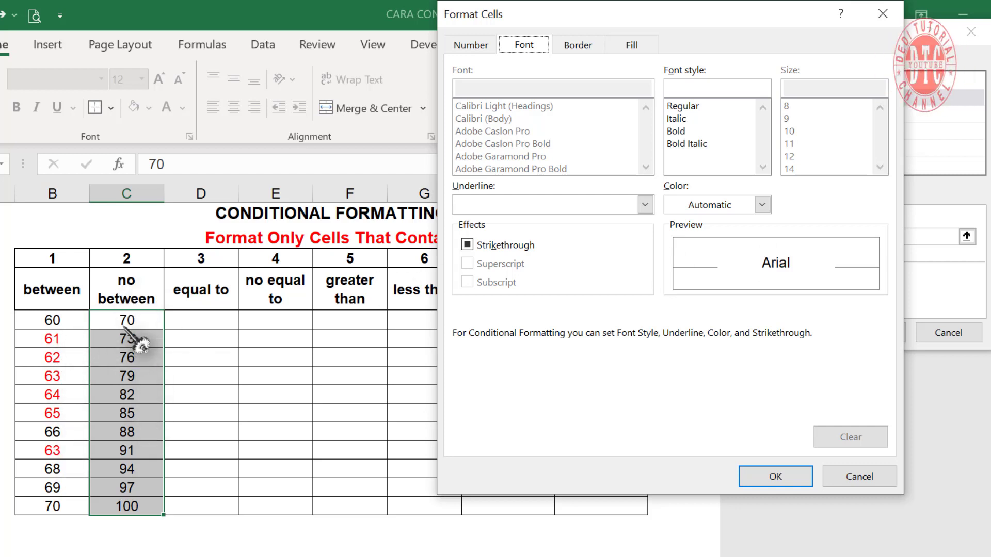
click(641, 45)
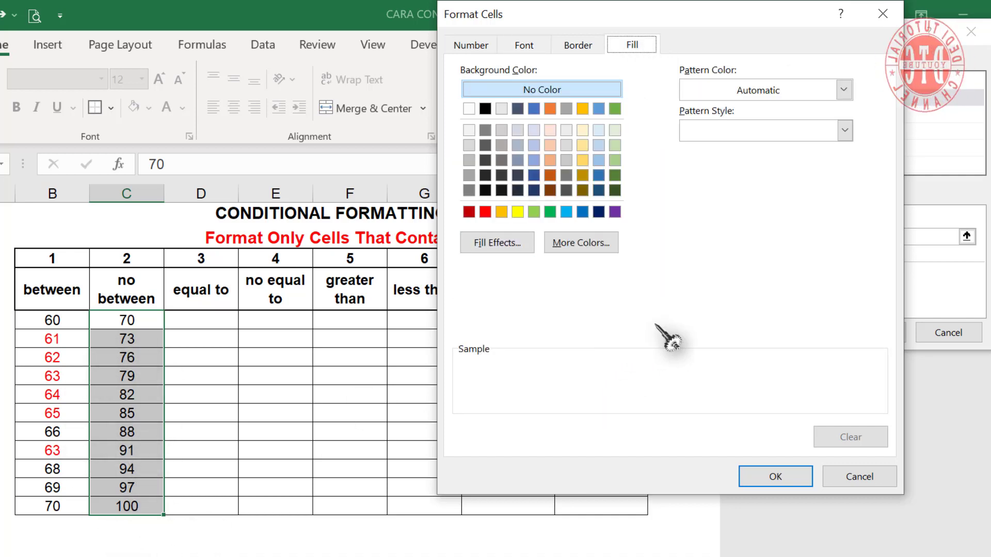
click(566, 212)
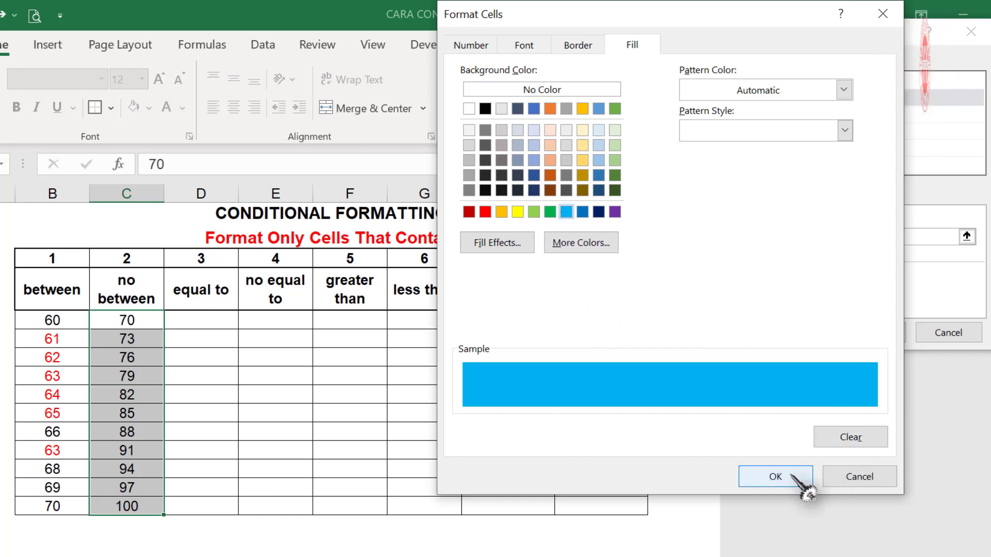
click(797, 476)
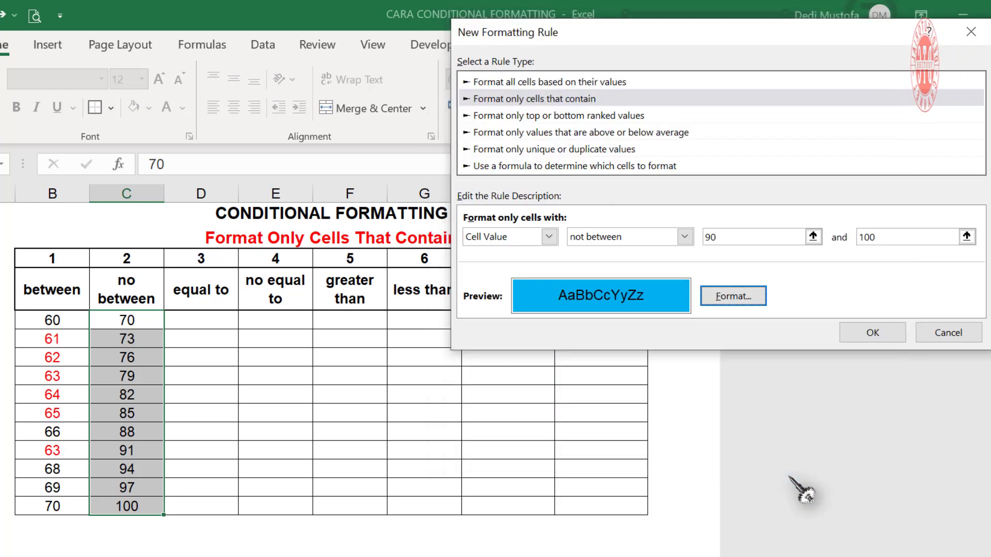
click(871, 333)
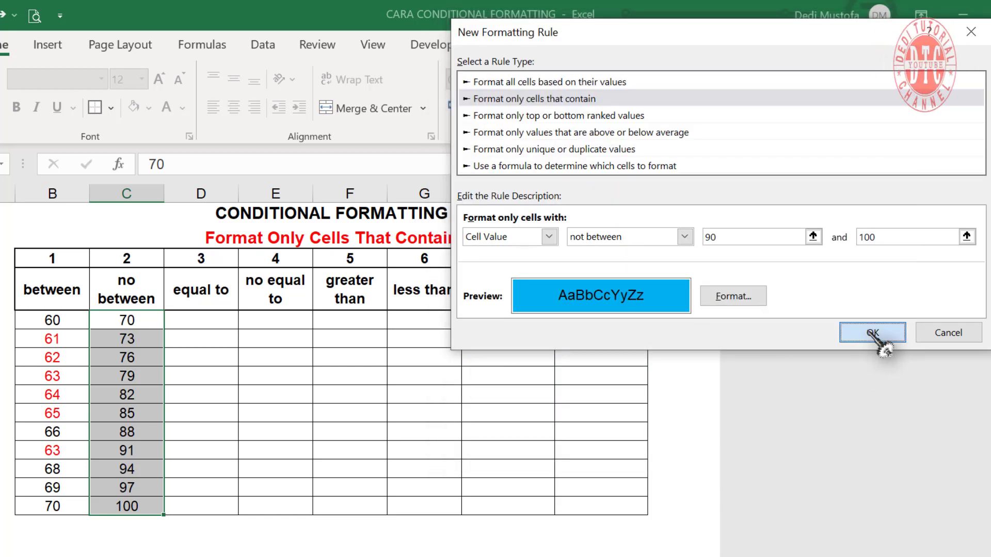
Set C13 to 90 and C14 to 89 to test the not between rule
drag(128, 320, 134, 505)
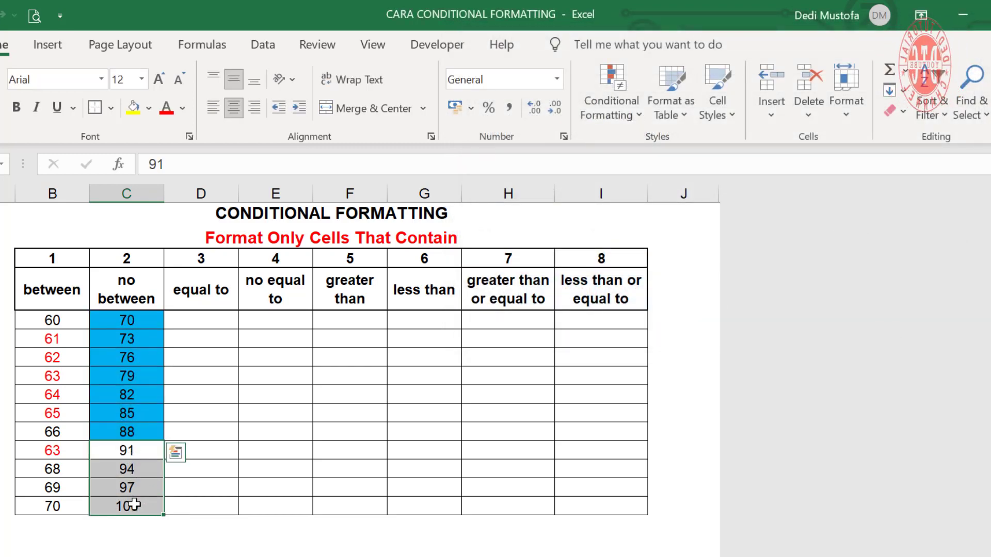
click(128, 450)
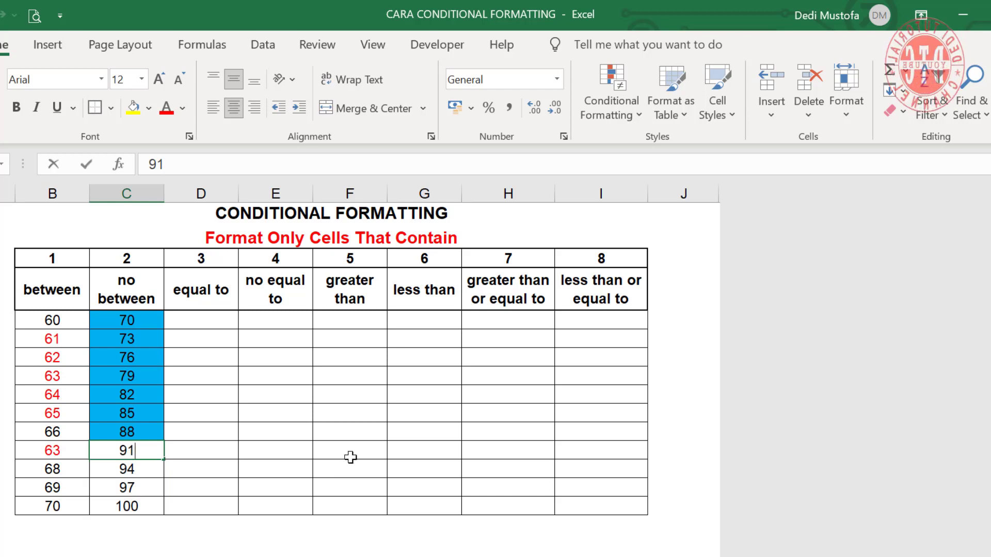
text(90)
key(Return)
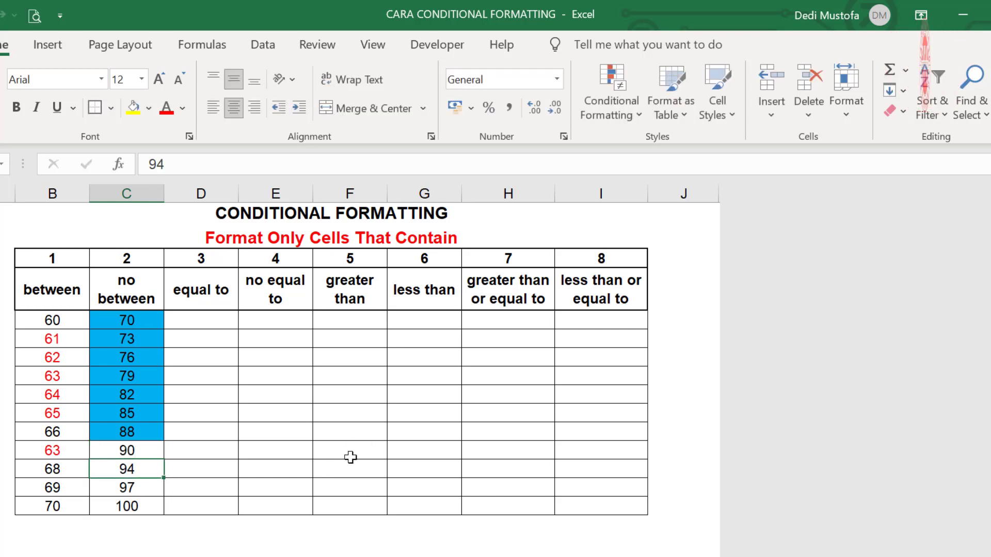
click(132, 450)
drag(137, 325, 142, 506)
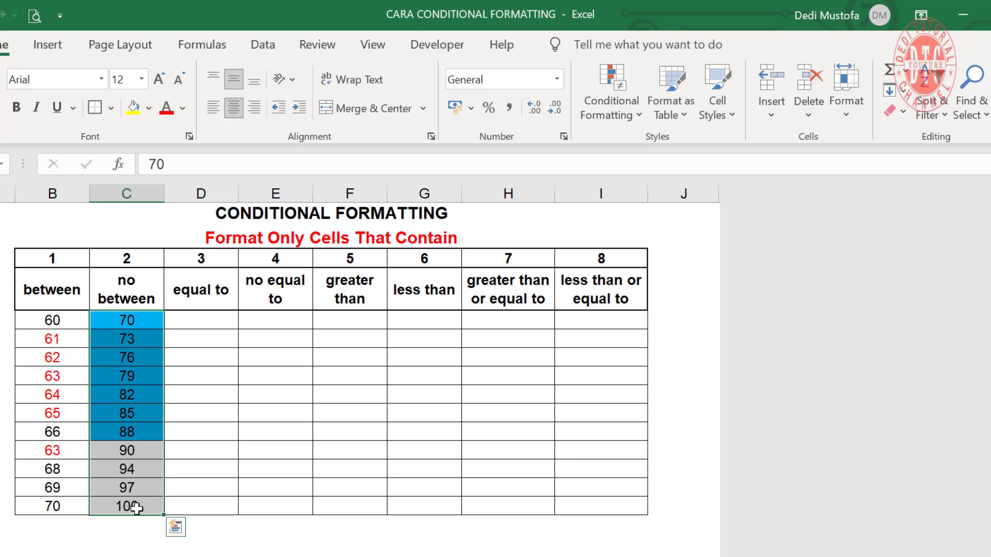
click(135, 468)
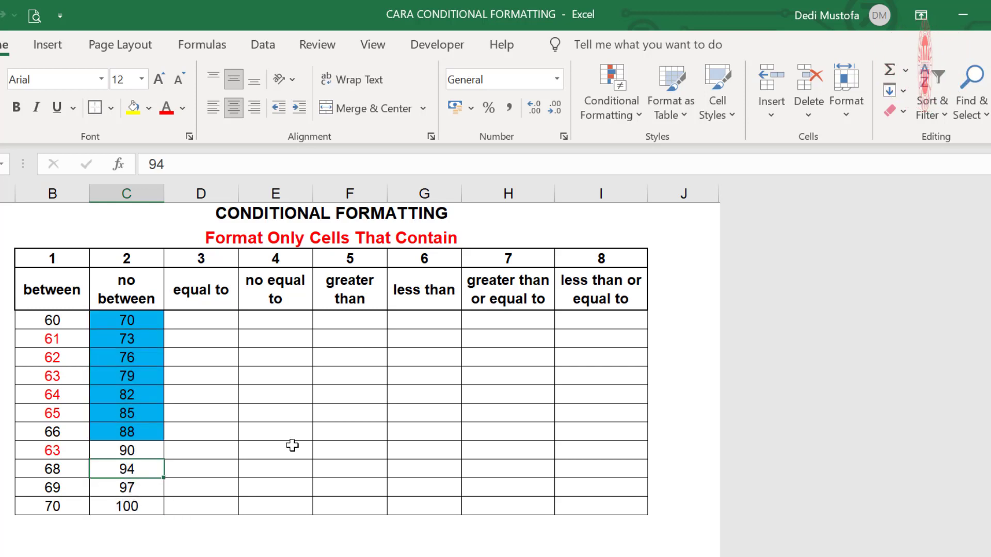
text(8)
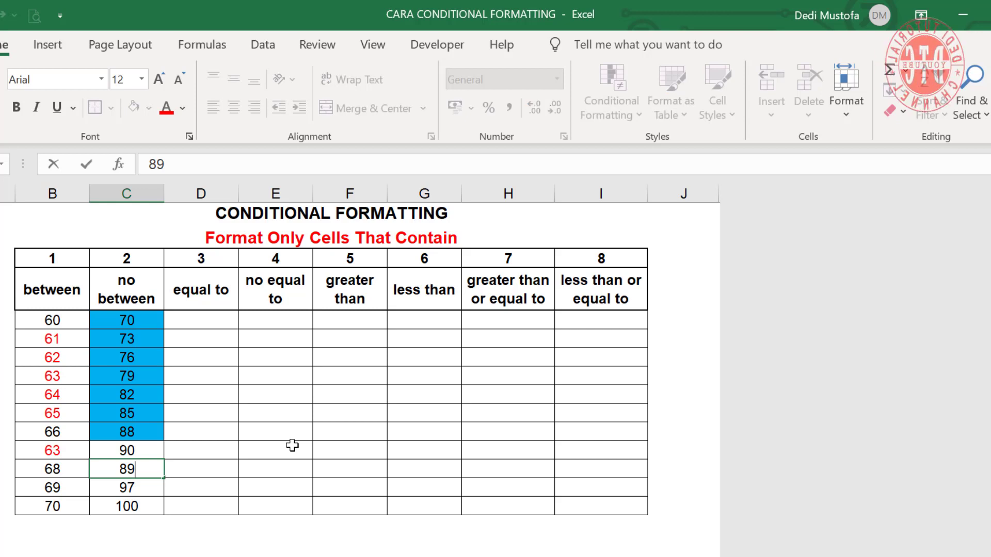
key(Return)
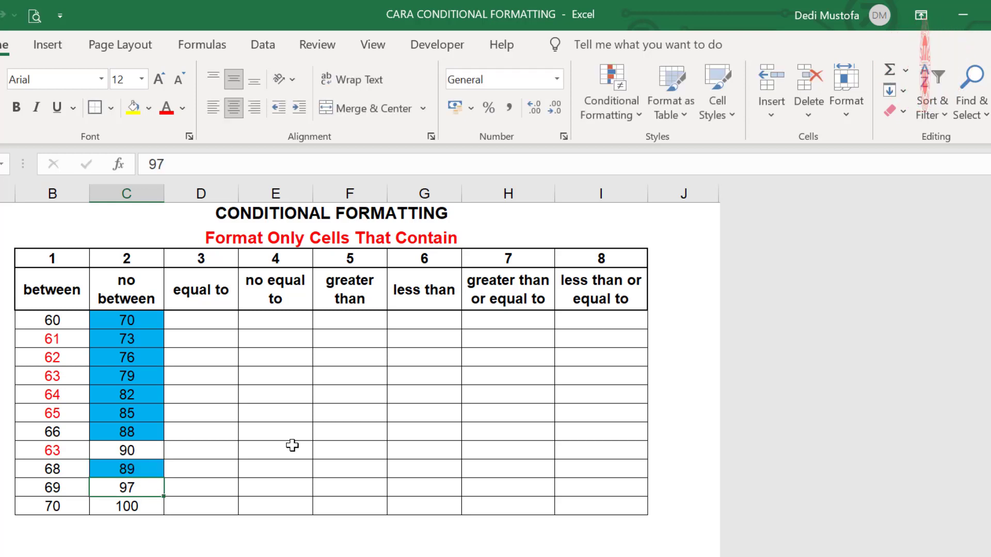
Enter 50 in D6 and 70 in D7, and fill the series down to D16 in increments of 20
click(209, 318)
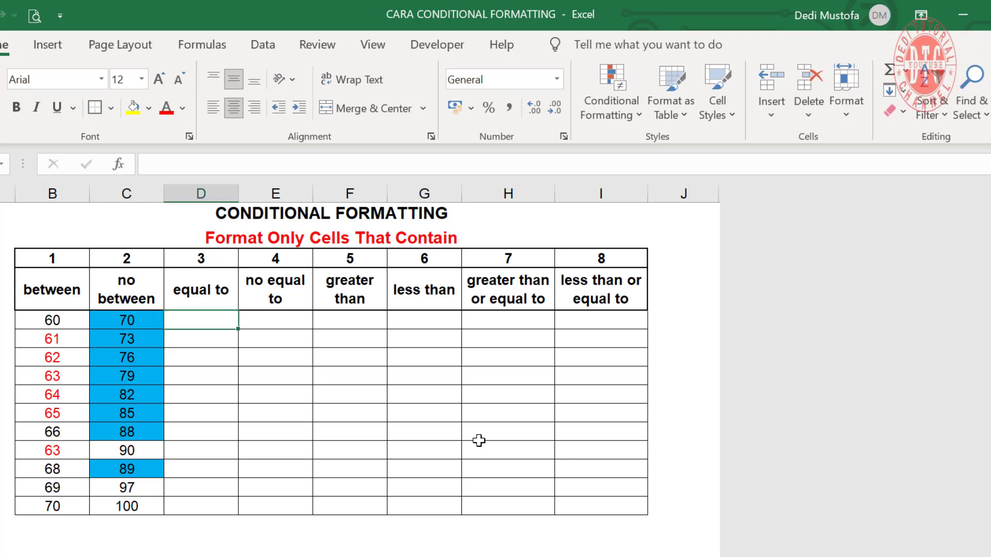
text(50)
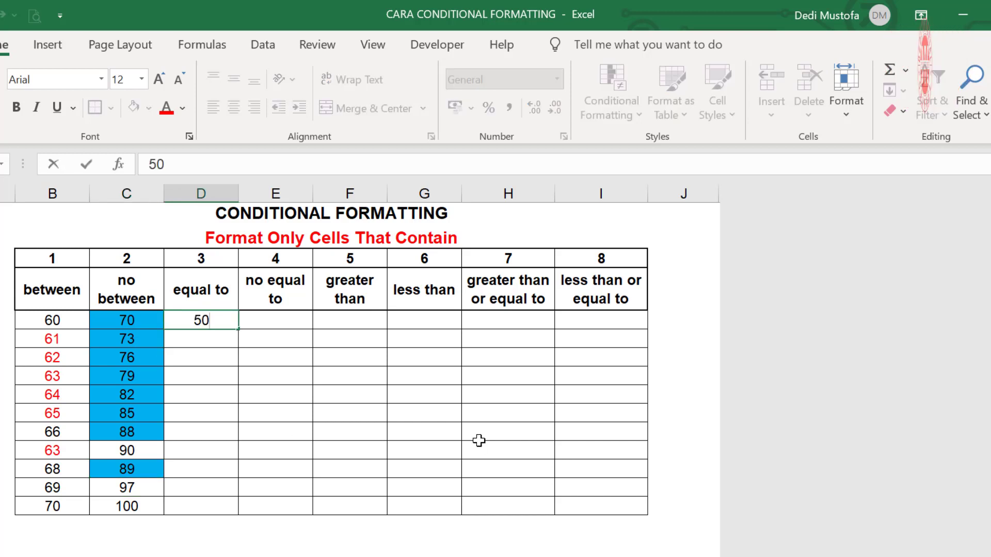
key(Return)
text(70)
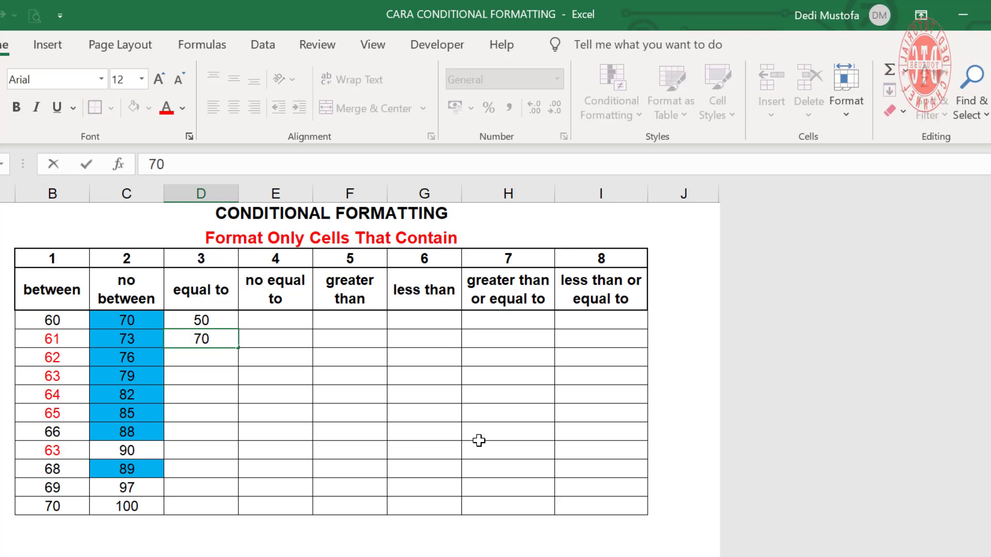
key(Return)
drag(227, 322, 241, 514)
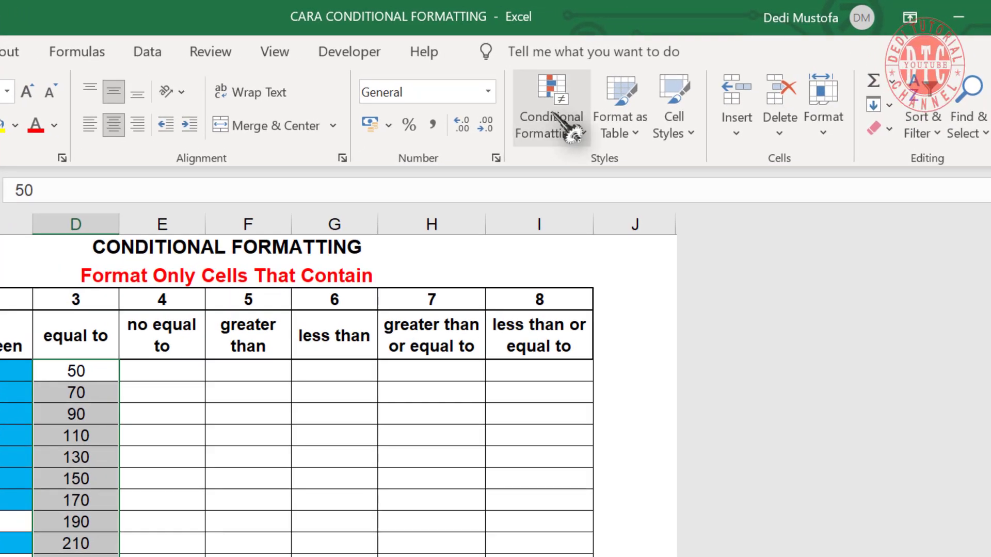
Start a new conditional formatting rule on D6:D16 for only cells with a value equal to 60
click(556, 123)
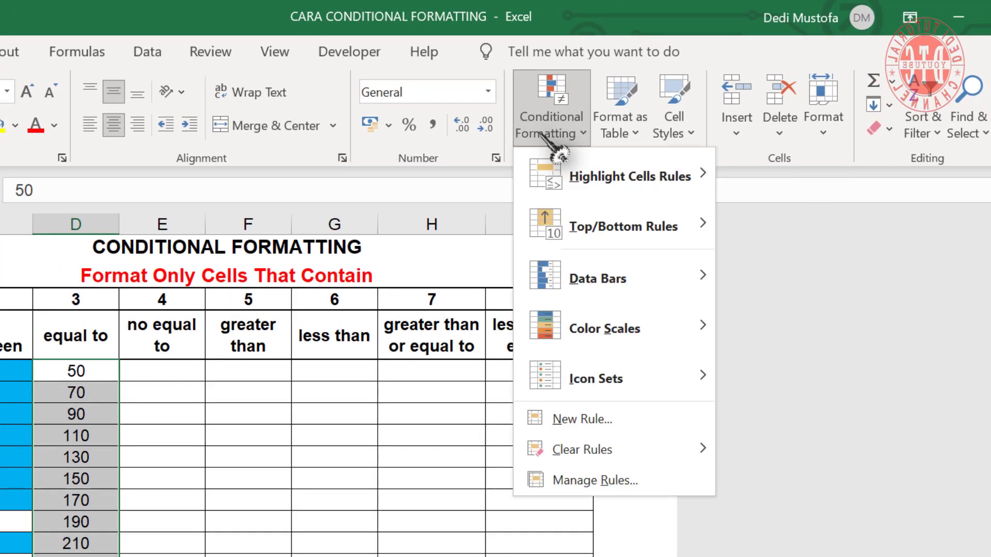
click(583, 419)
click(471, 96)
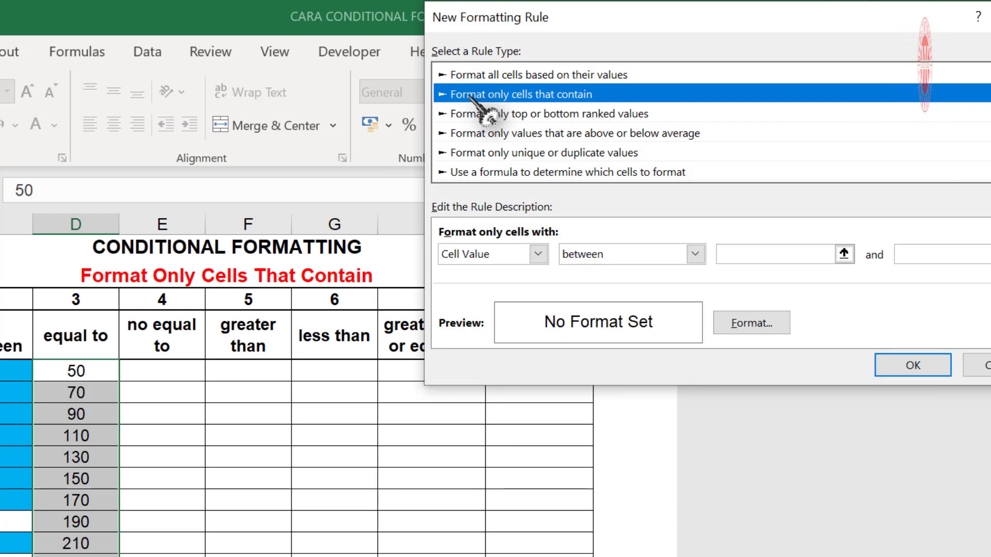
click(695, 255)
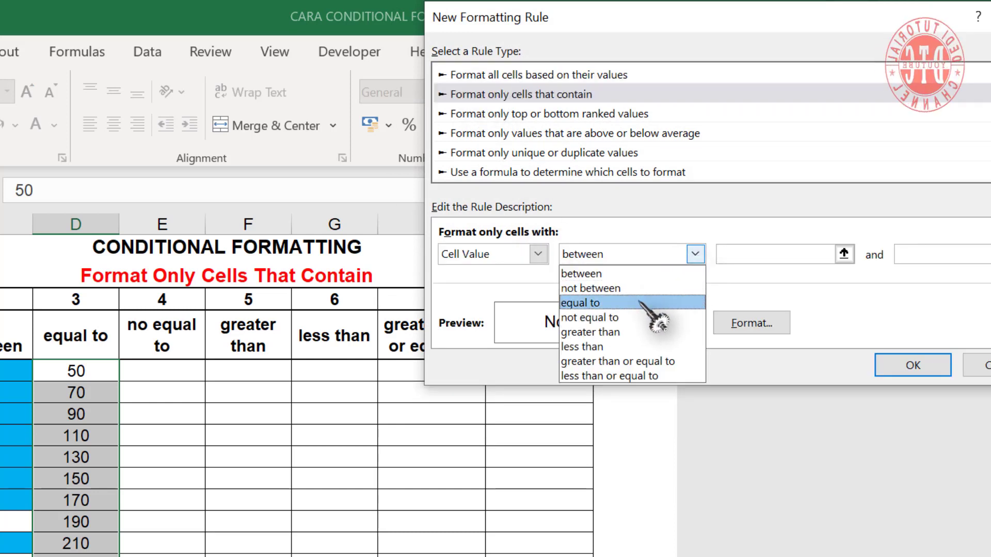
click(640, 302)
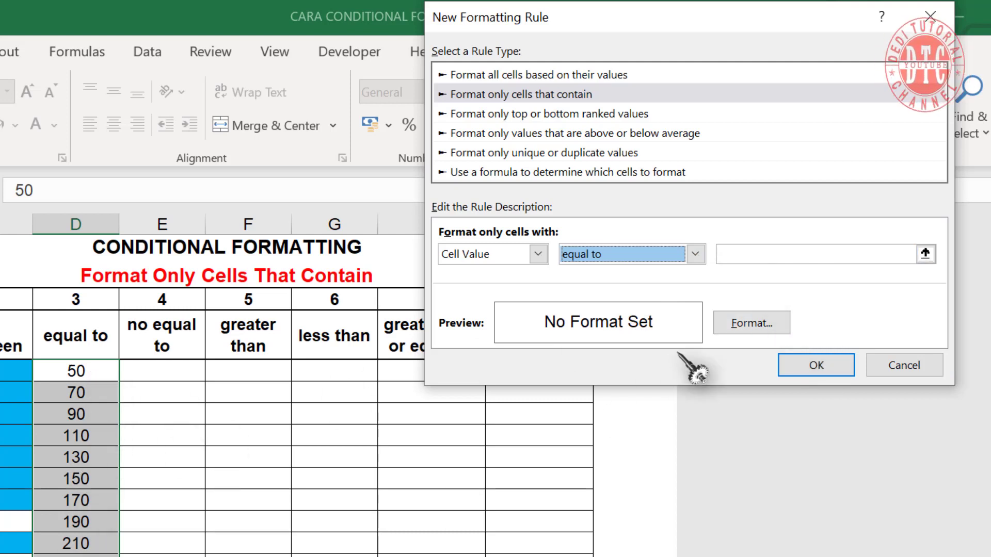
click(732, 253)
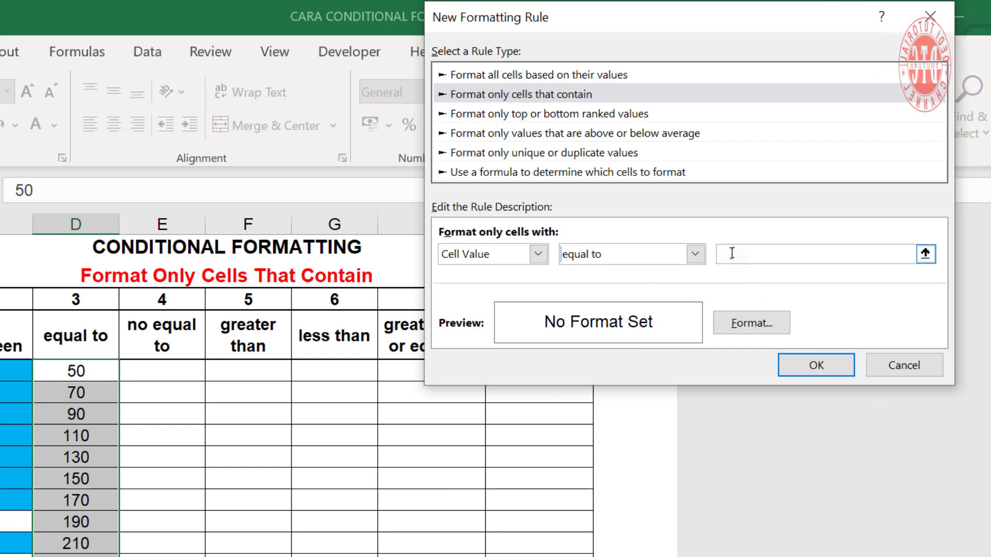
text(60)
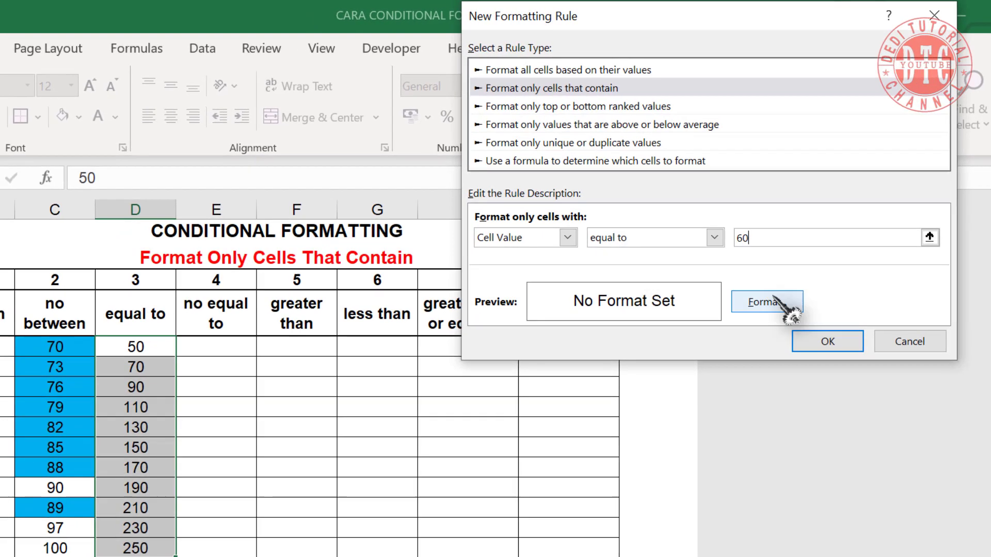
Give the equal to 60 rule a dark blue thin reverse diagonal stripe pattern fill and apply it to D6:D16
click(759, 321)
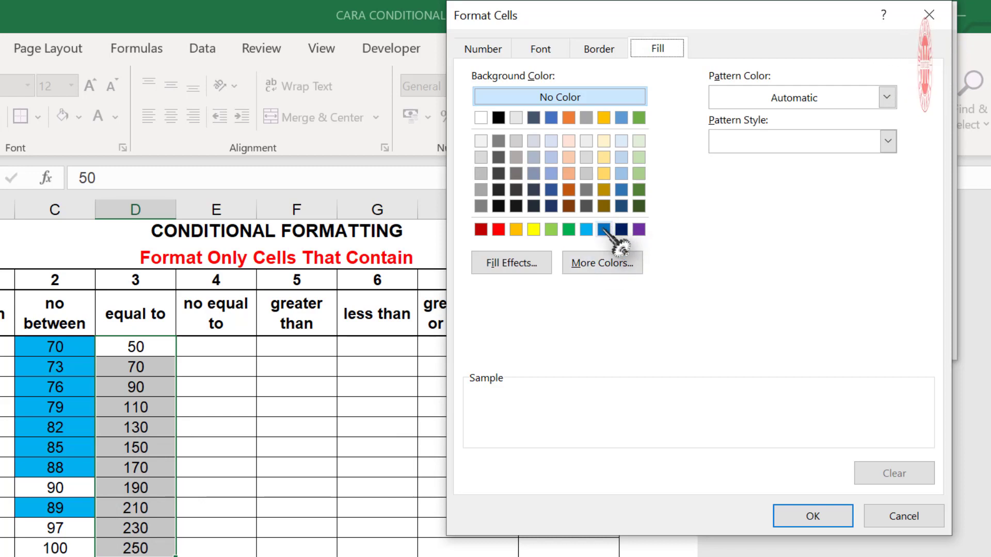
click(887, 97)
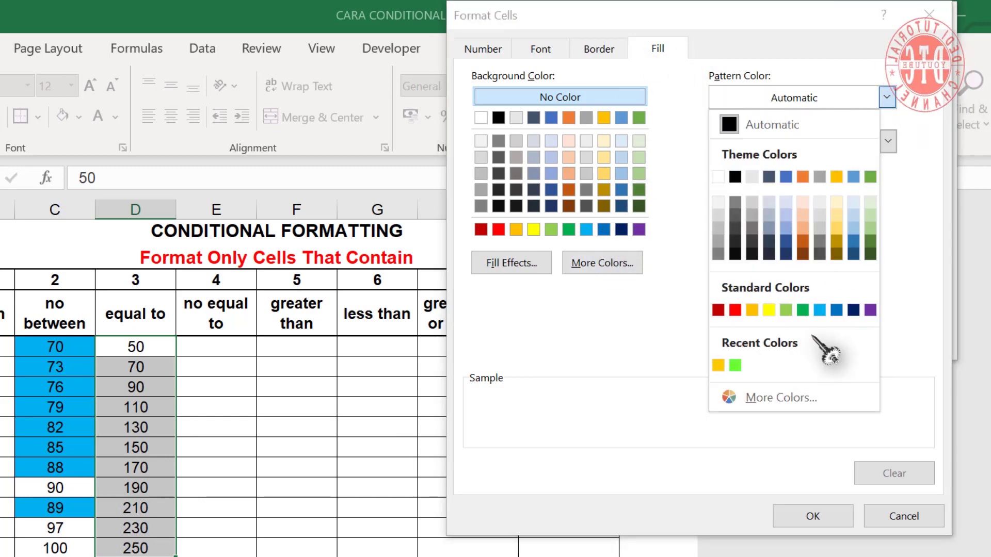
click(854, 310)
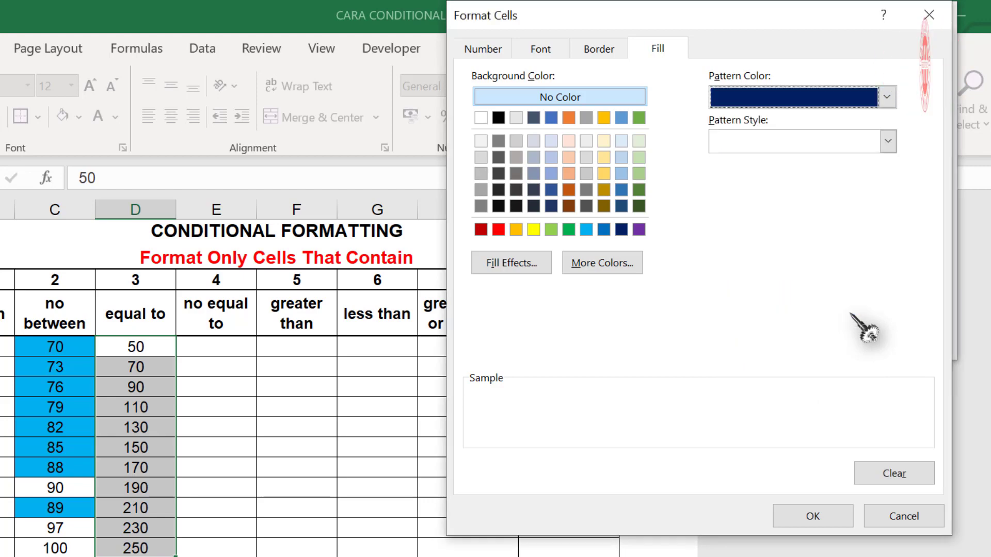
click(887, 141)
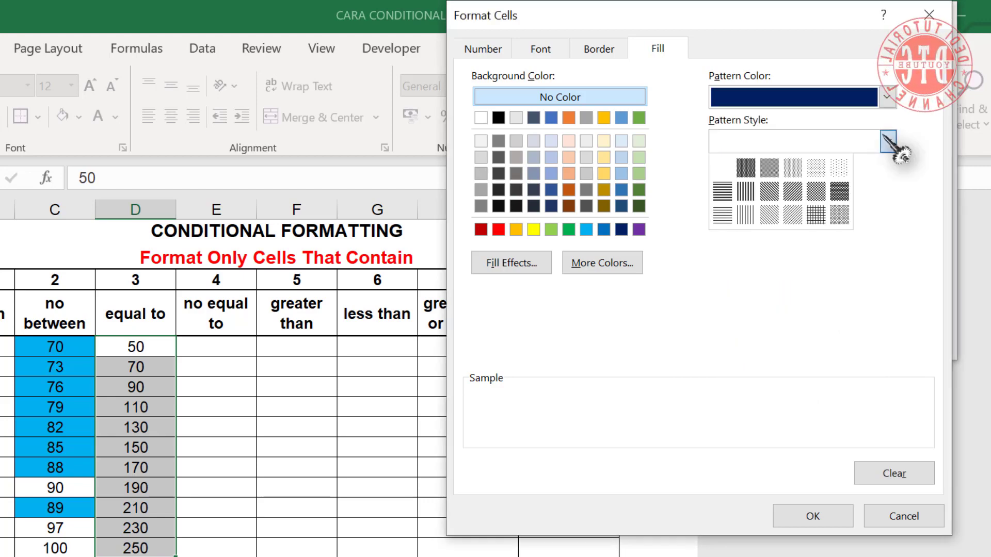
click(770, 213)
click(810, 514)
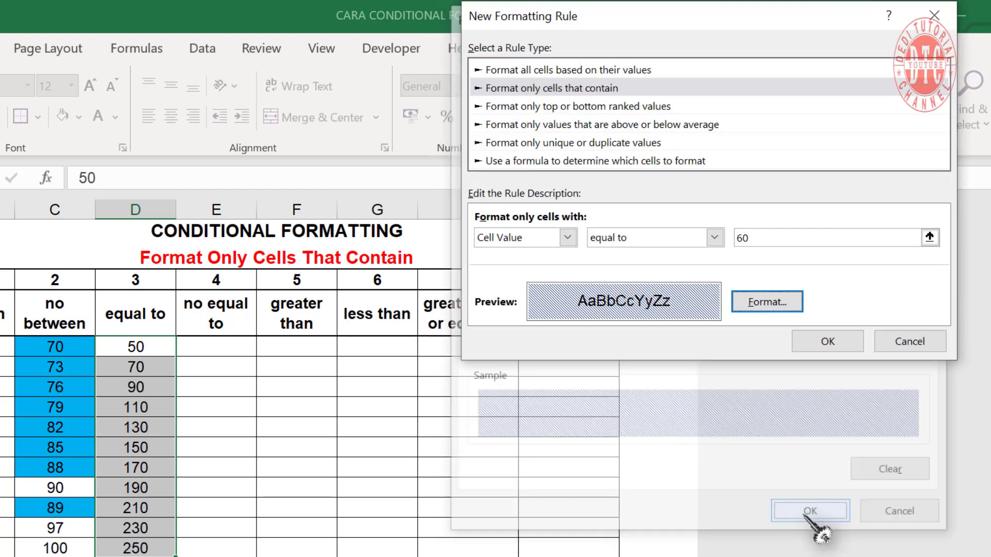
click(827, 342)
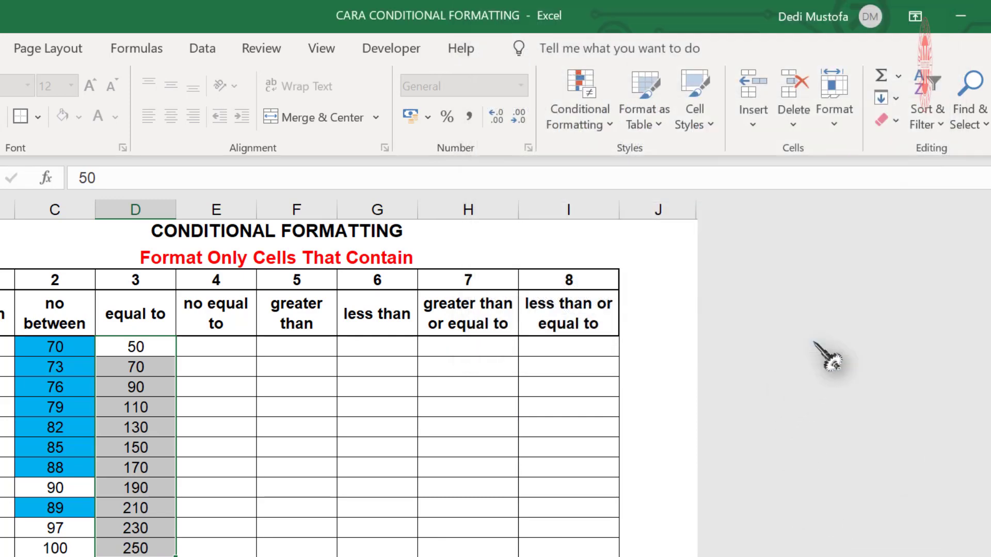
Review the equal to rule's settings for D6:D16 through the Conditional Formatting Rules Manager without changing them
click(593, 129)
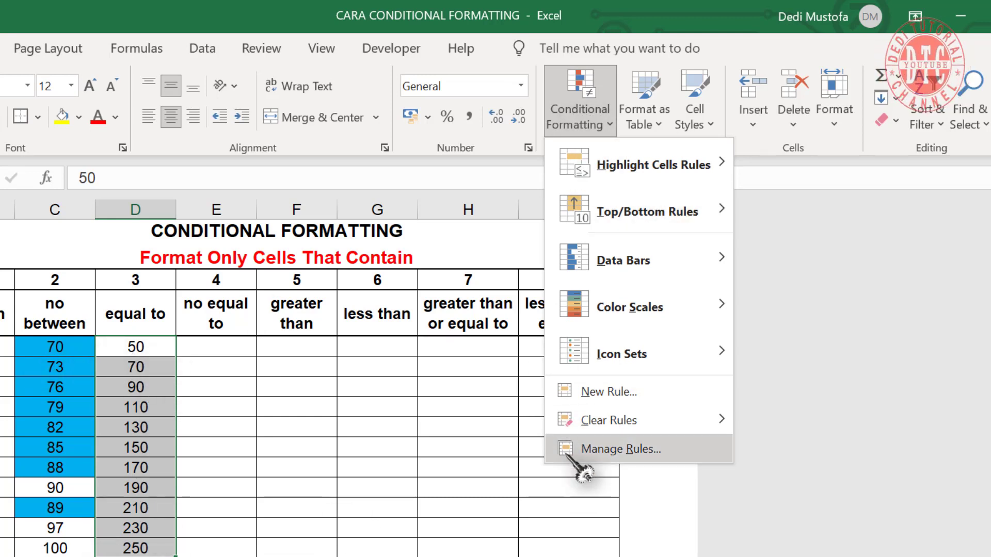
click(609, 456)
click(542, 109)
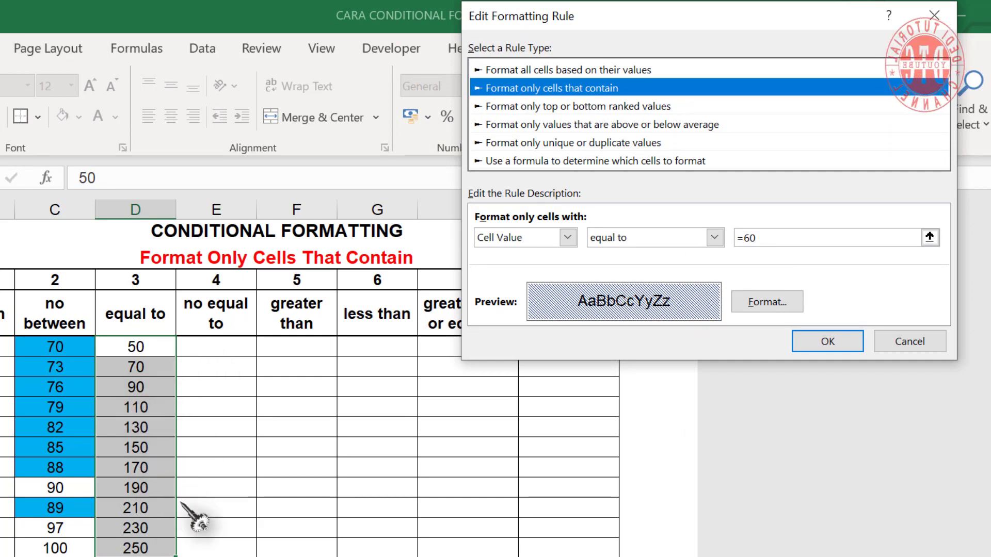
click(824, 341)
click(822, 309)
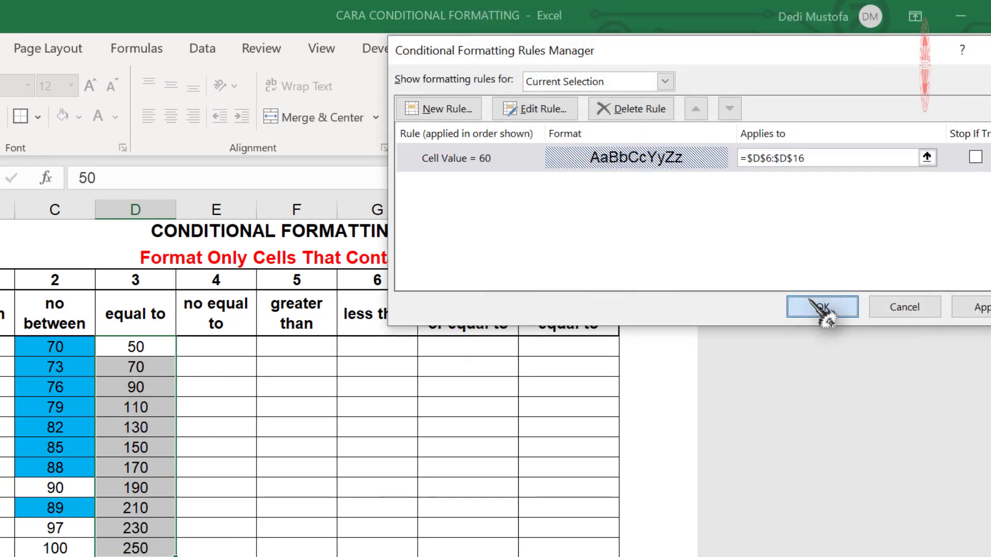
Set D8 to 60, D9 to 61 and D14 to 60 to test the equal to rule
click(146, 385)
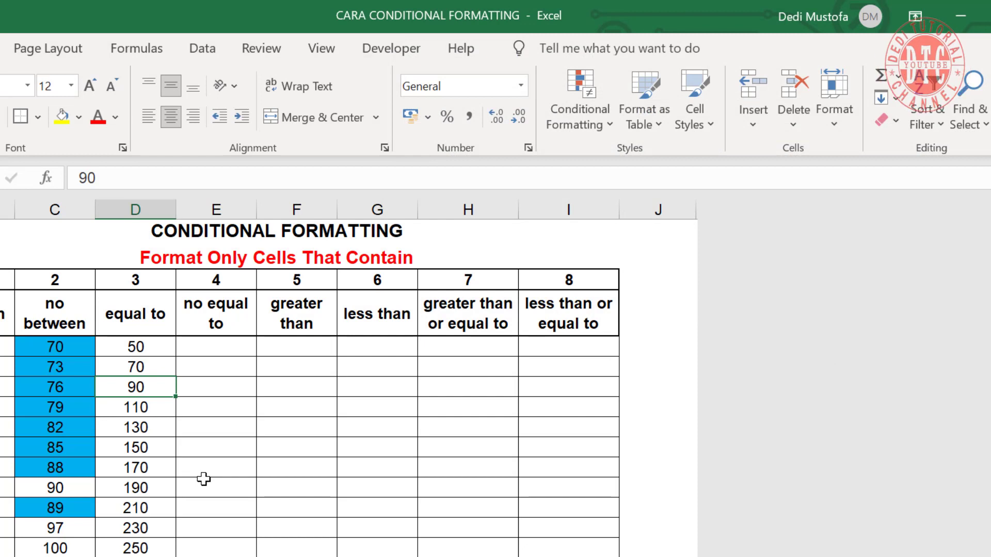
text(6)
key(Return)
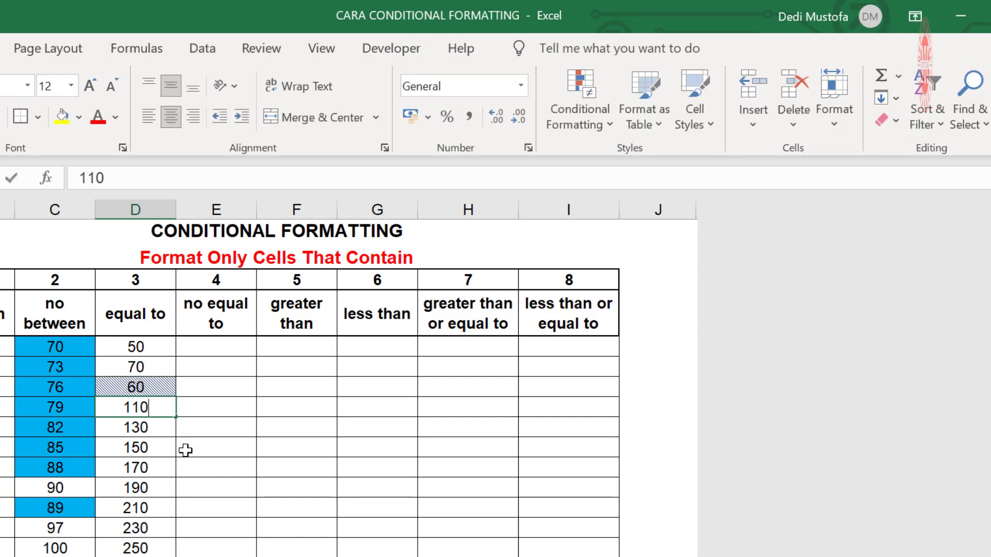
text(61)
key(Return)
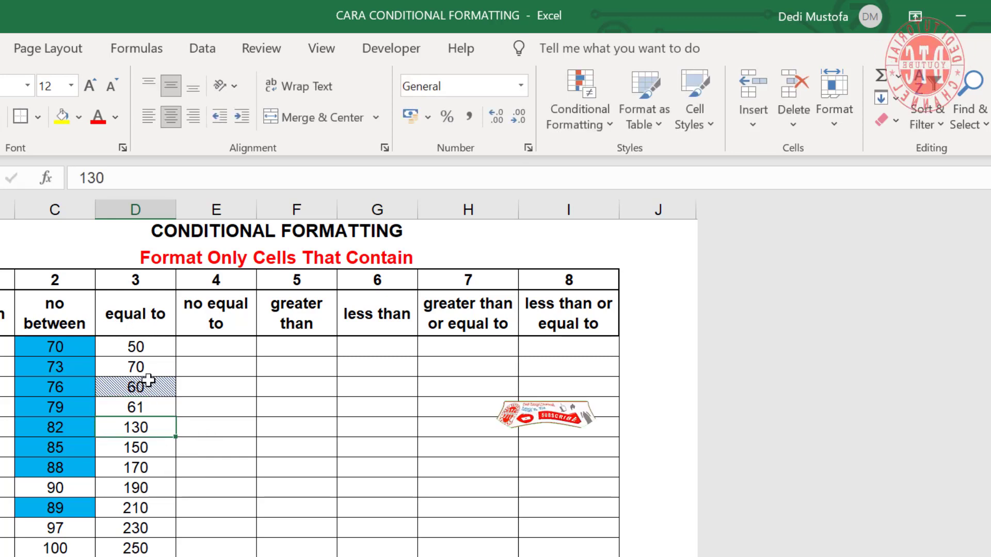
click(148, 349)
click(145, 511)
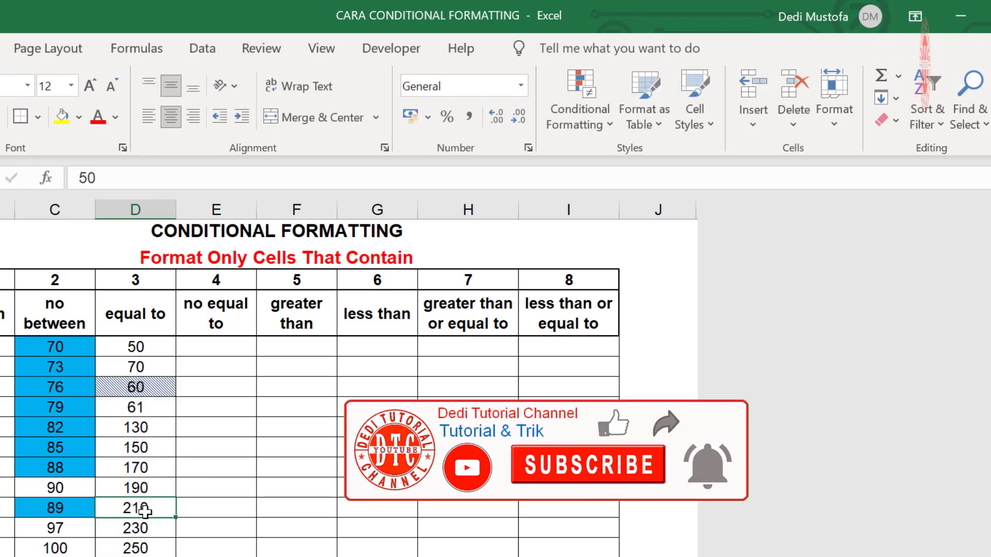
text(6)
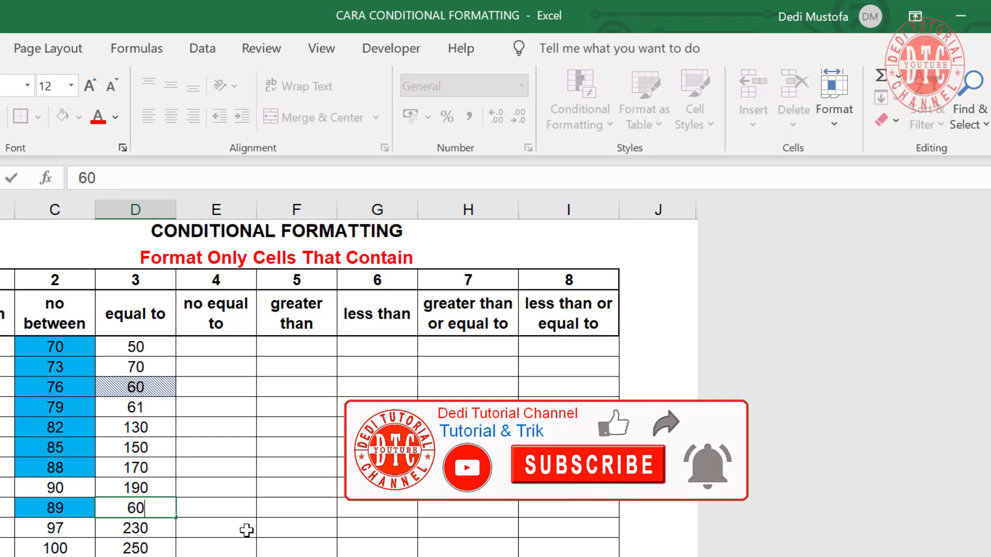
text(0)
key(Return)
Start a second conditional formatting rule on D6:D16 for only cells with a value equal to 90
drag(145, 347, 158, 543)
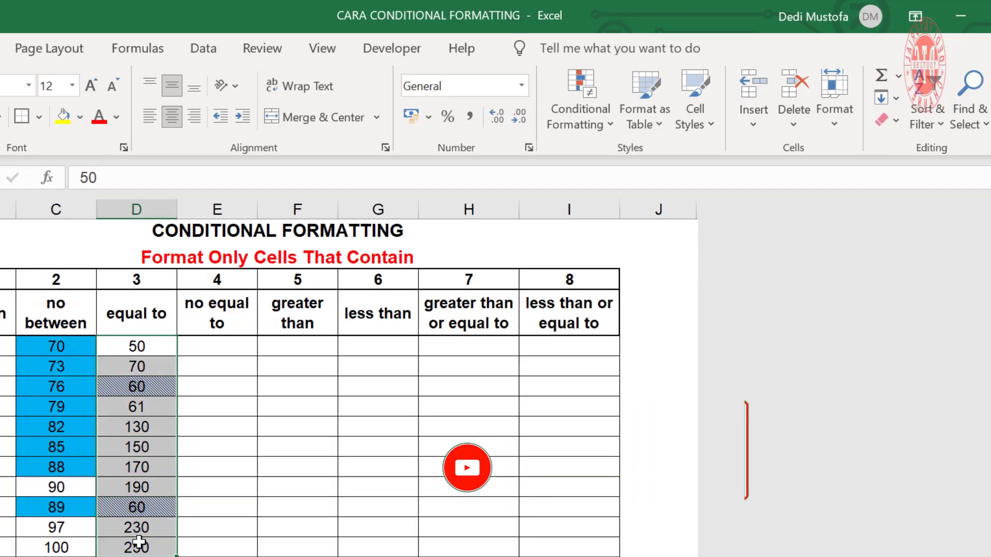
drag(142, 348, 169, 526)
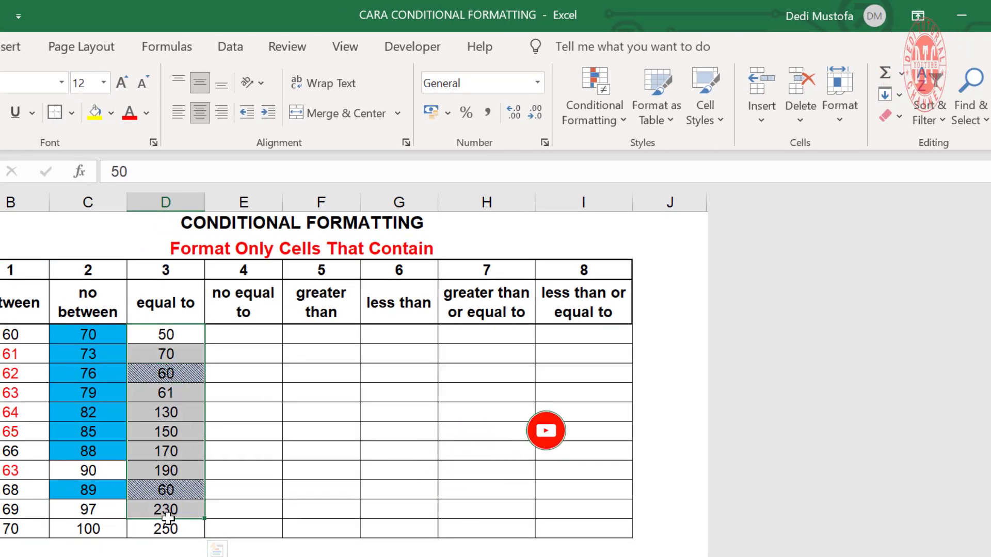
drag(166, 336, 169, 527)
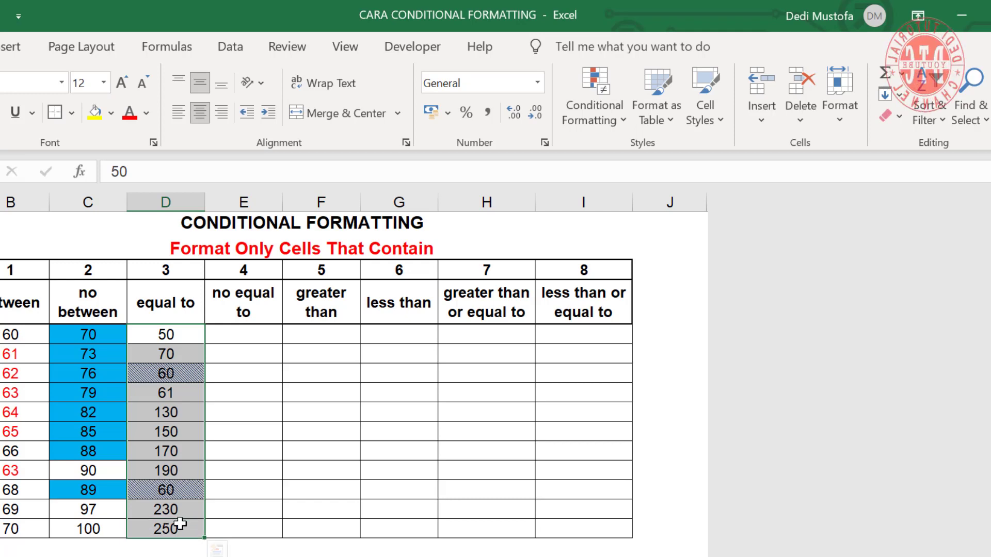
click(592, 105)
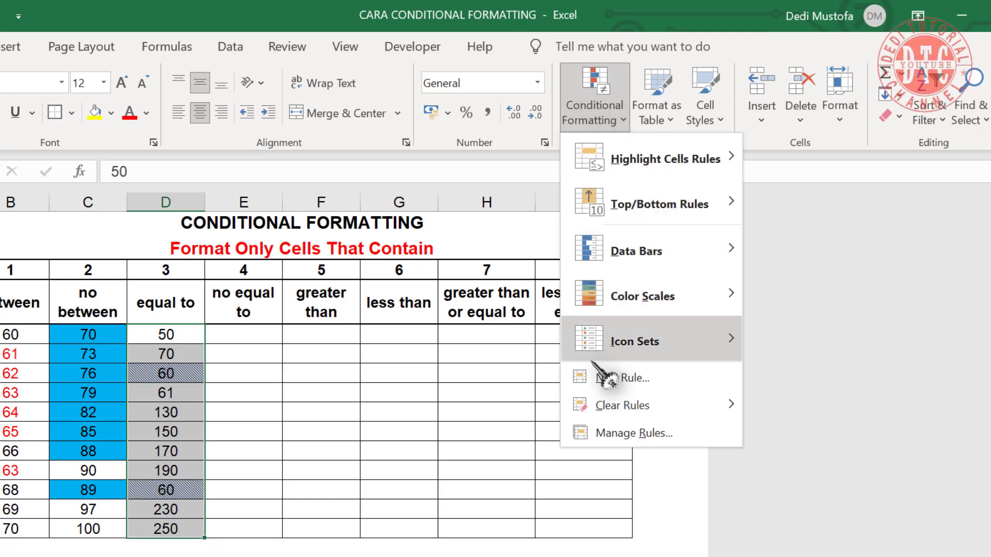
click(625, 379)
click(556, 85)
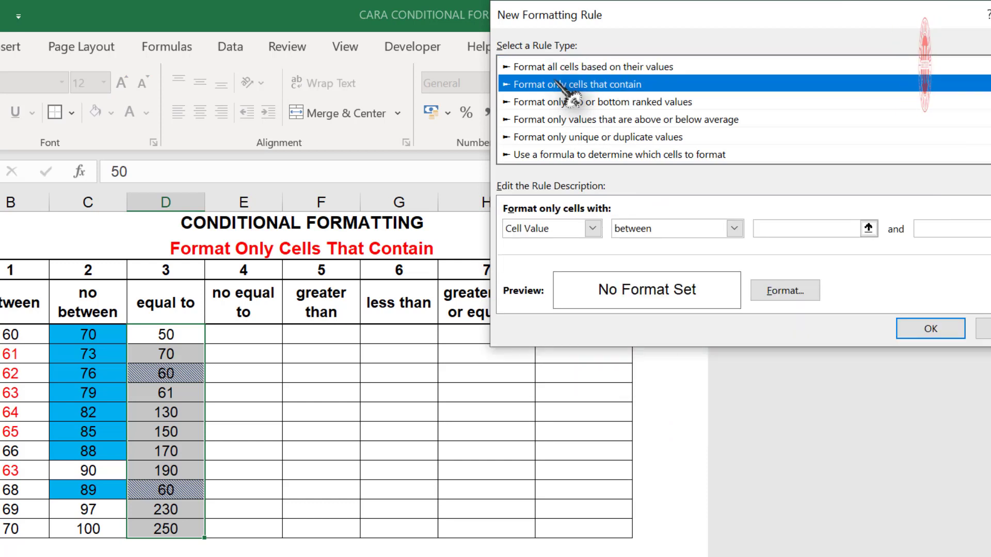
click(733, 229)
click(712, 272)
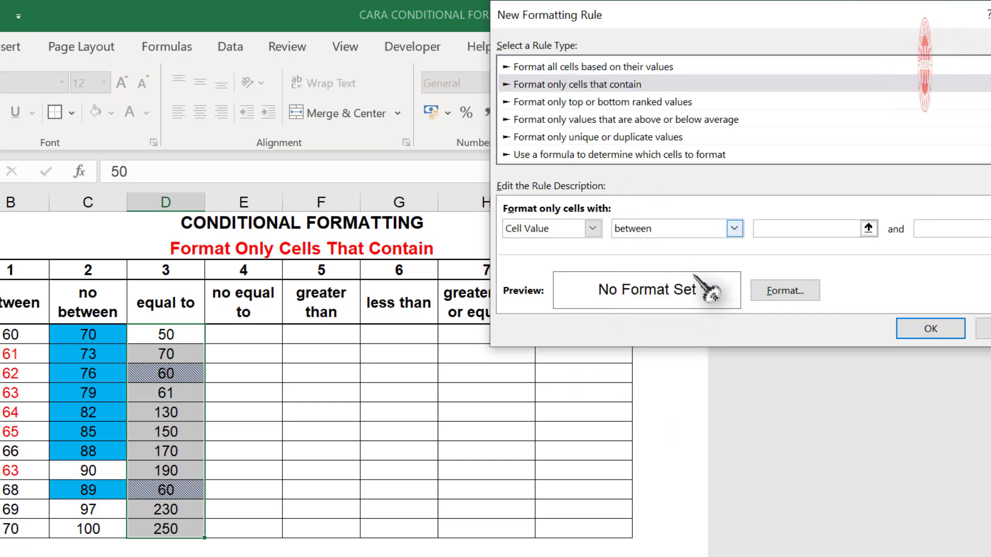
click(790, 230)
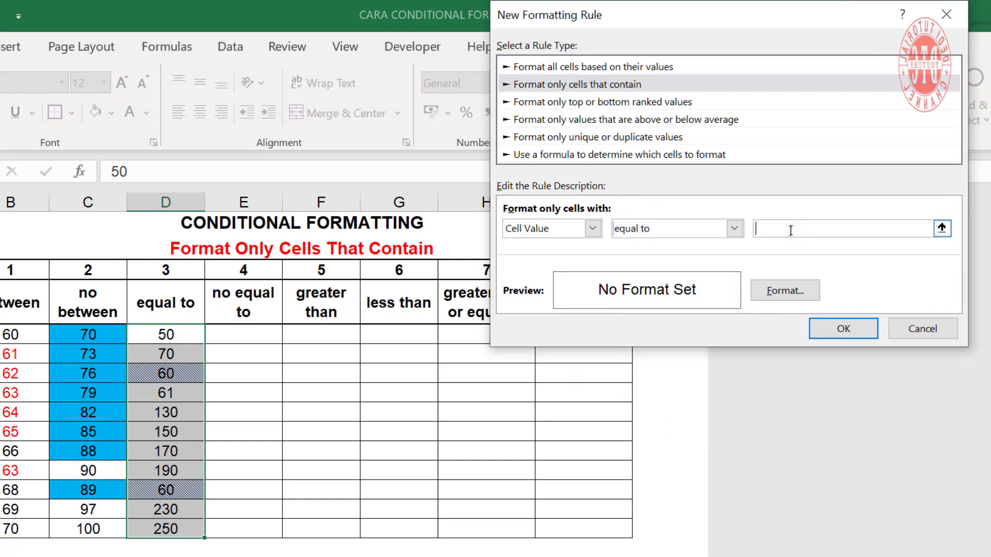
Give the second equal to rule a red thin diagonal crosshatch pattern fill and apply it to D6:D16
click(802, 297)
click(900, 94)
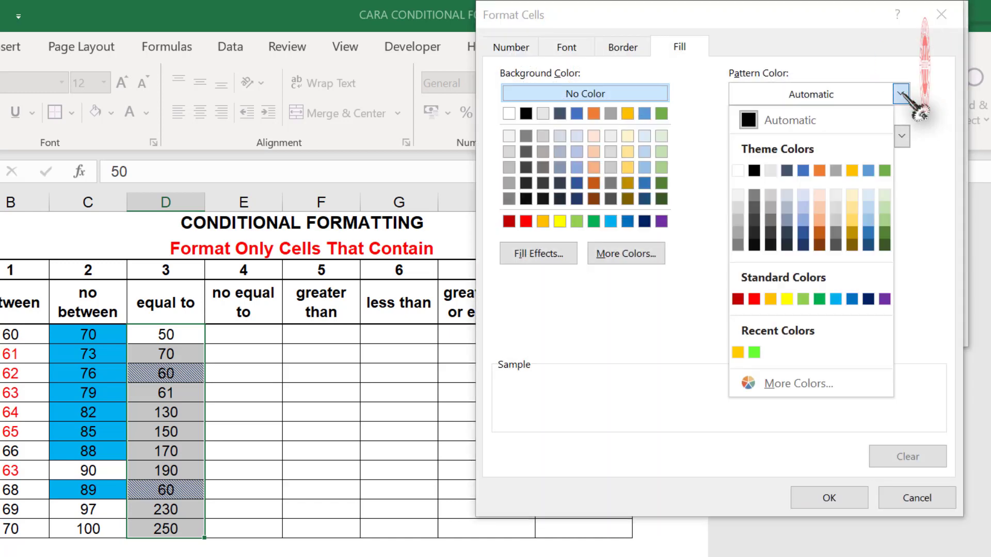
click(757, 296)
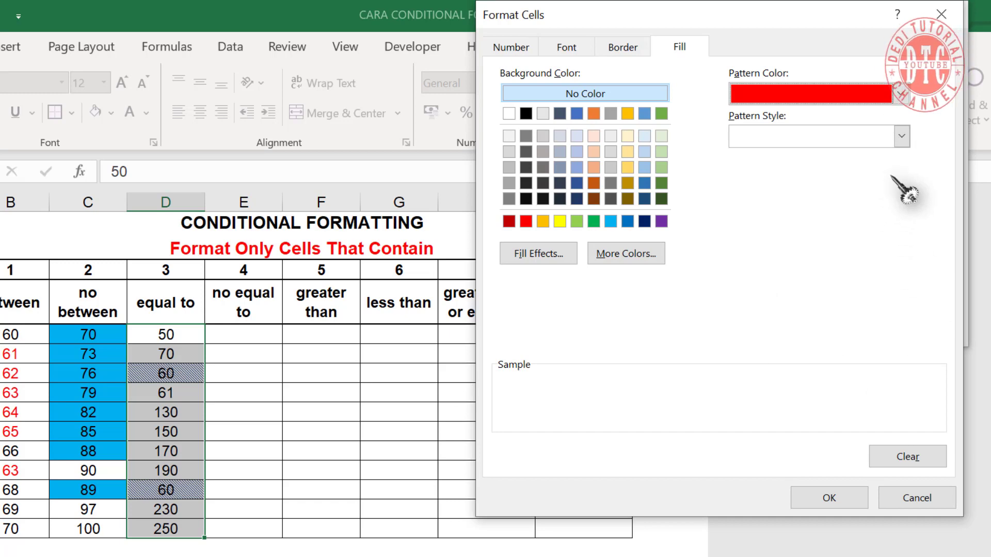
click(901, 136)
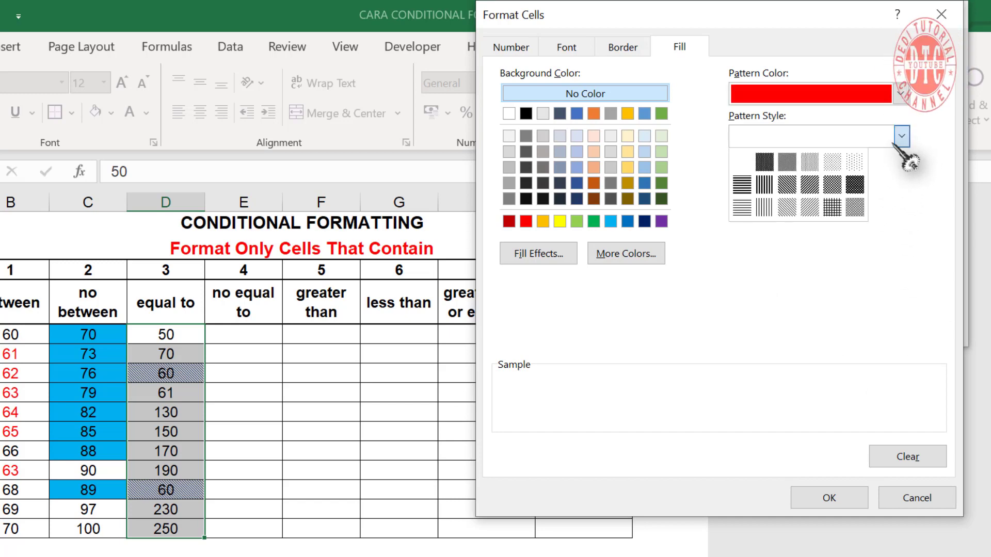
click(855, 206)
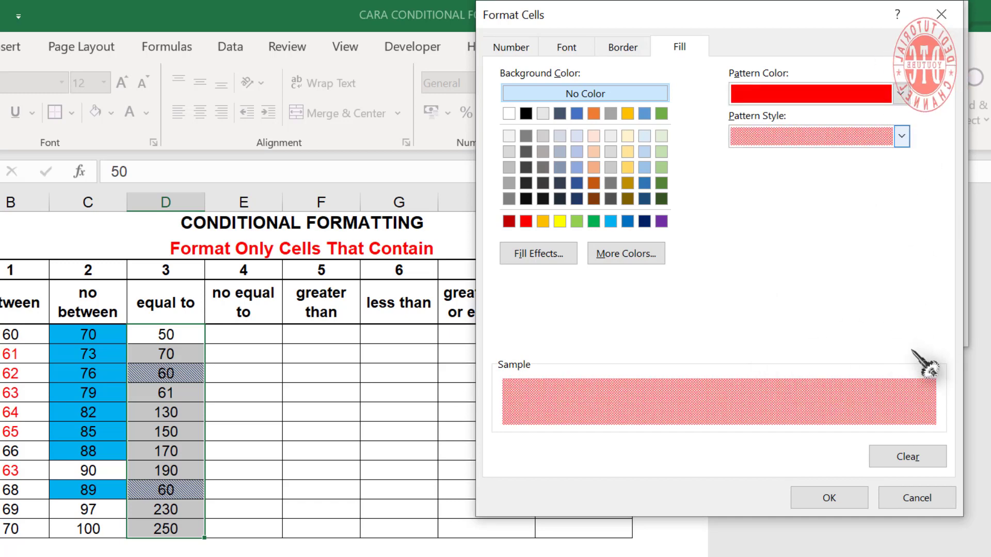
click(832, 501)
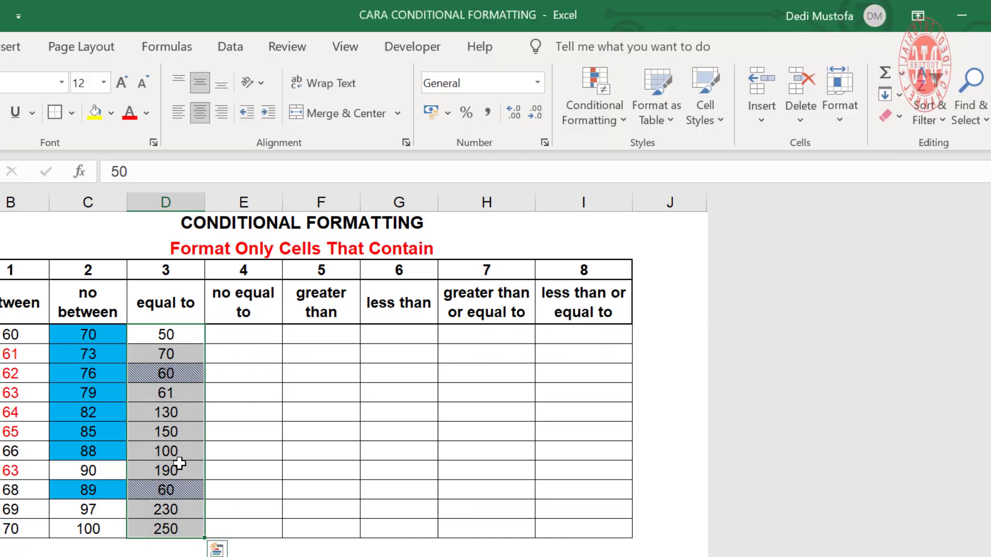
Set D12 and D15 to 90 and D10 to 91 to test the second equal to rule
click(179, 452)
text(90)
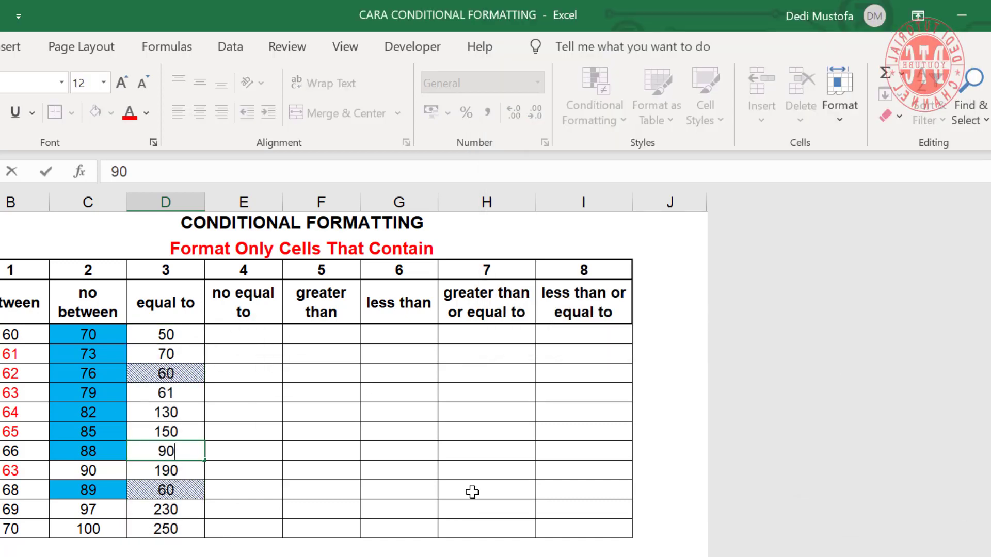
key(Return)
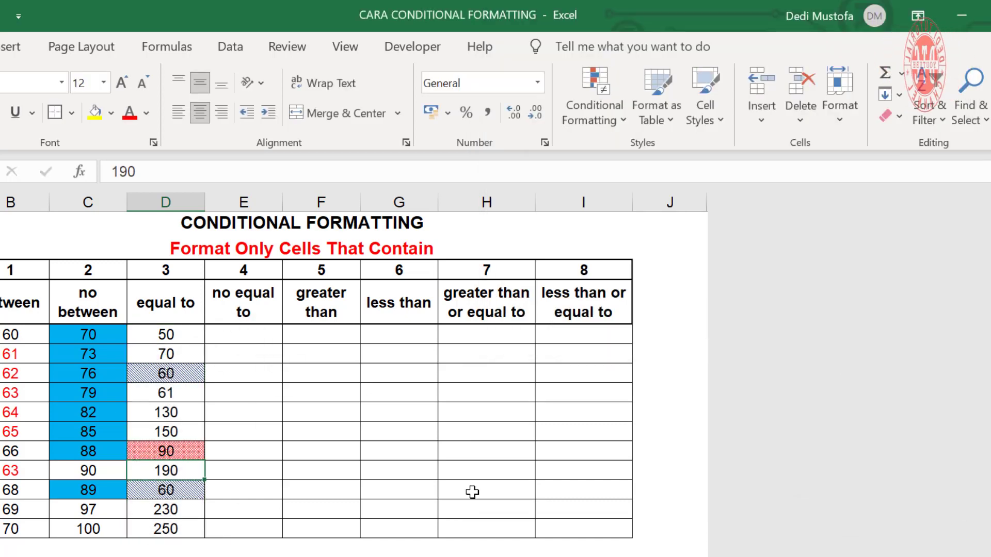
click(190, 510)
text(90)
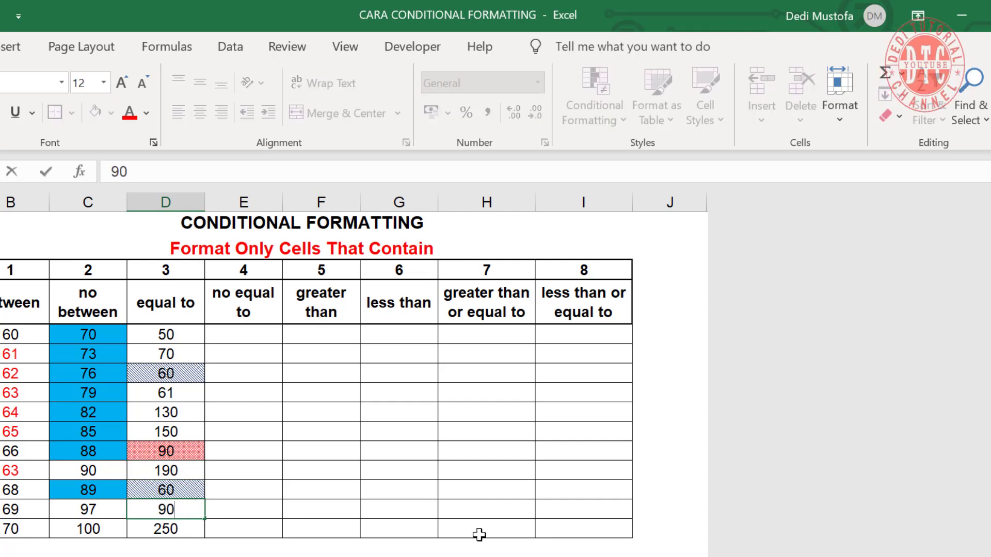
key(Return)
click(182, 411)
text(91)
key(Return)
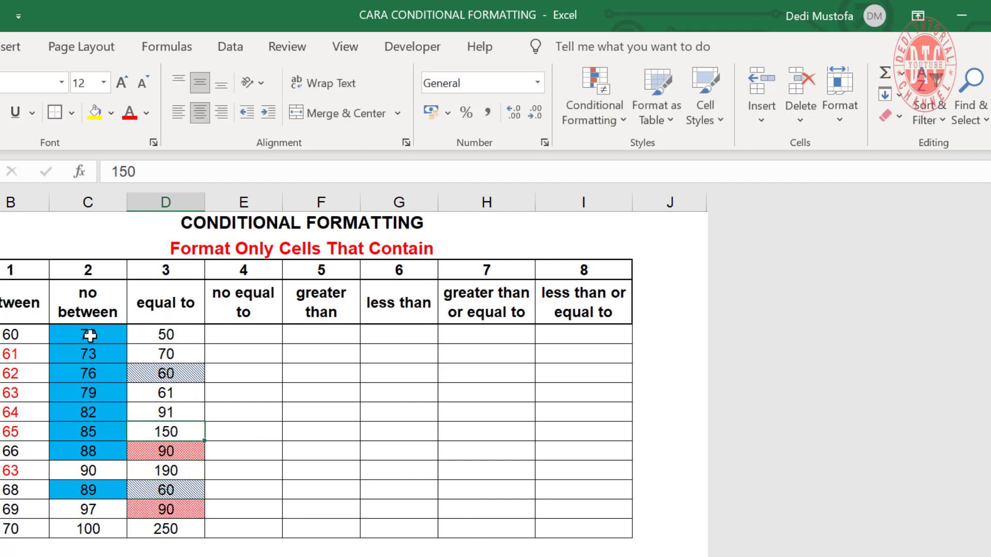
drag(96, 334, 95, 526)
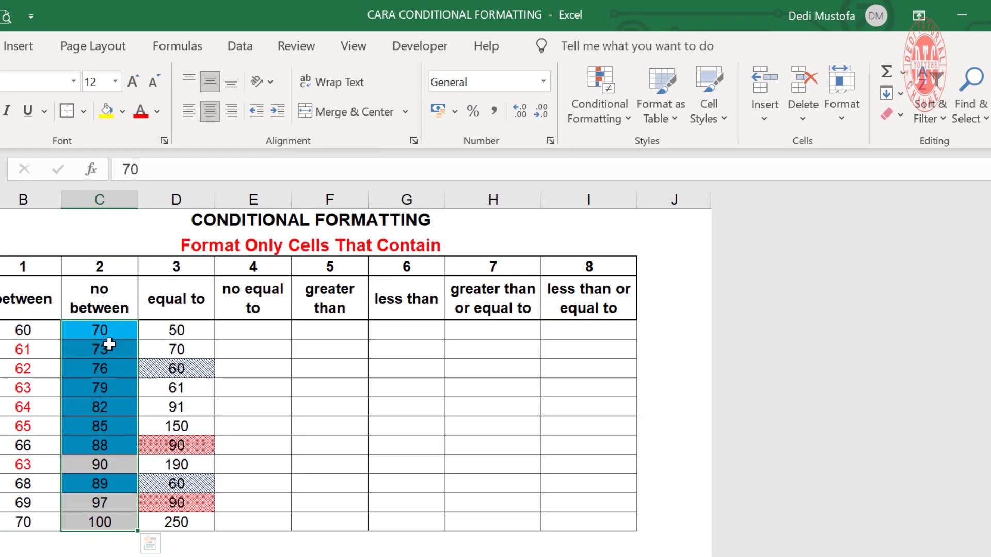
drag(21, 330, 25, 520)
drag(77, 326, 128, 506)
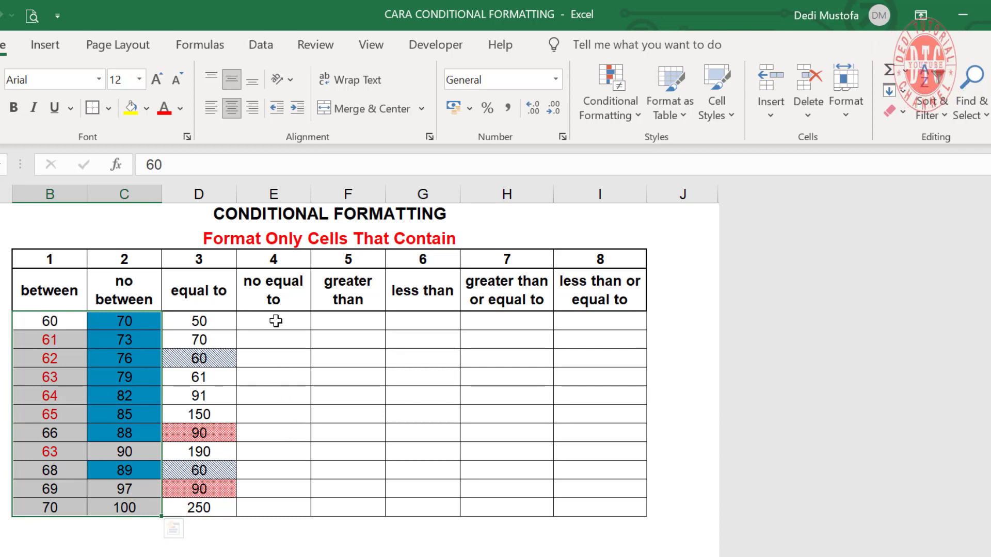
Enter 60 in E6 and 80 in E7, and fill the series down to E16 in steps of 20
mouse_move(276, 321)
mouse_down()
mouse_move(279, 379)
mouse_move(276, 321)
mouse_up()
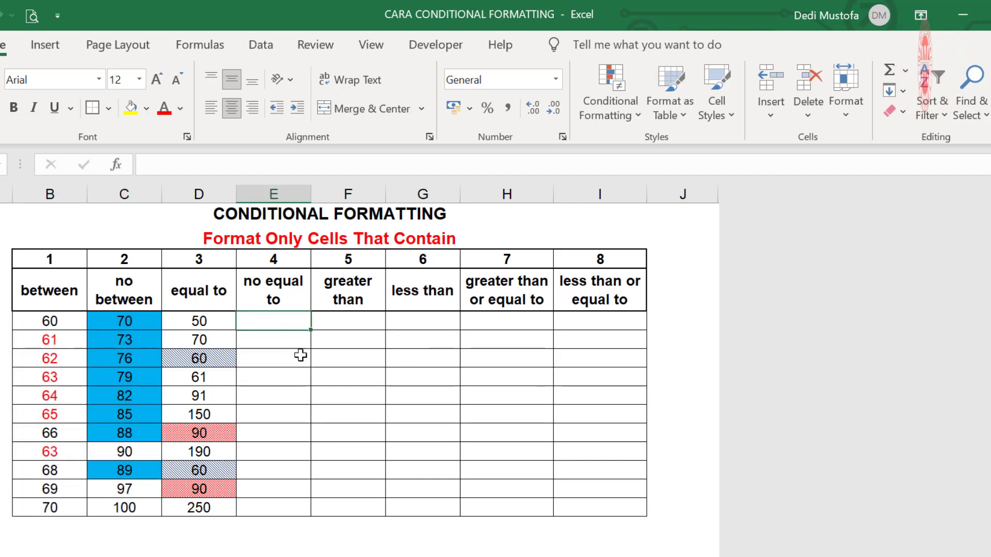
text(60)
key(Return)
text(80)
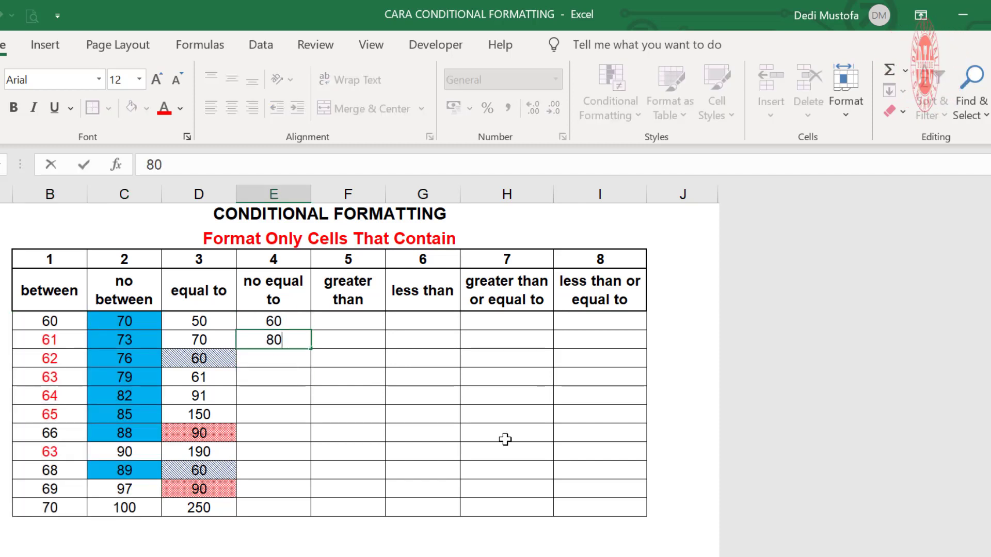
key(Return)
drag(273, 321, 311, 510)
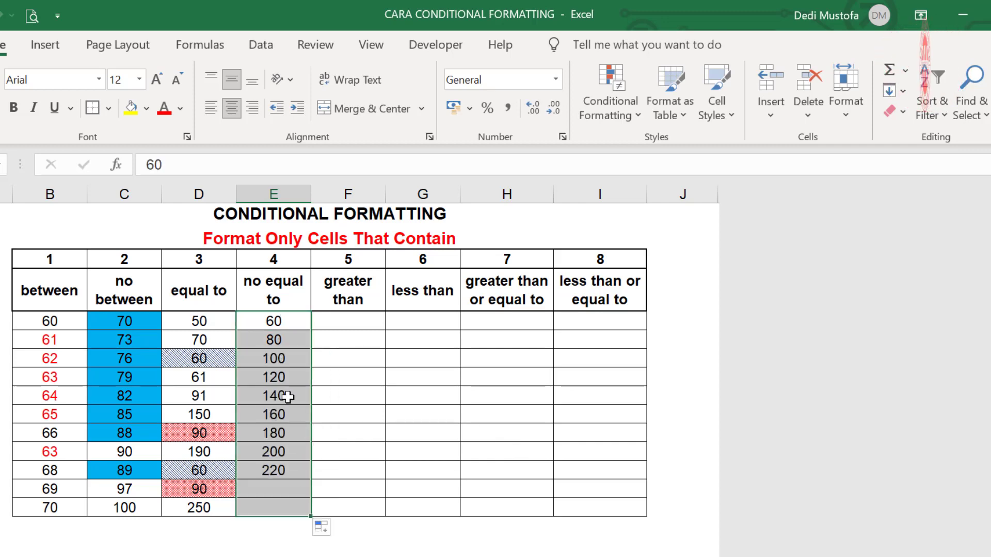
Start a conditional formatting rule on E6:E16 for only cells with a value not equal to 100
click(626, 116)
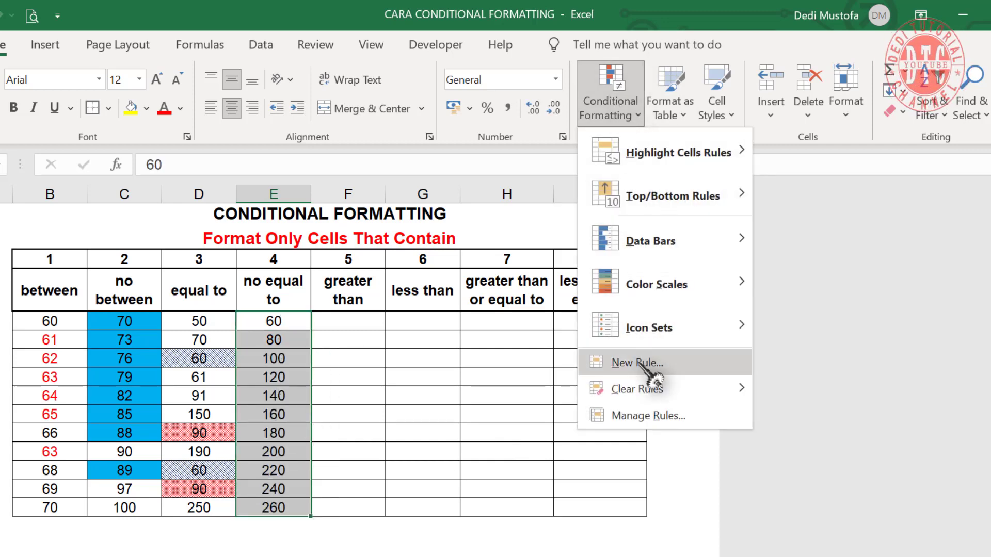
click(596, 358)
click(601, 81)
click(754, 219)
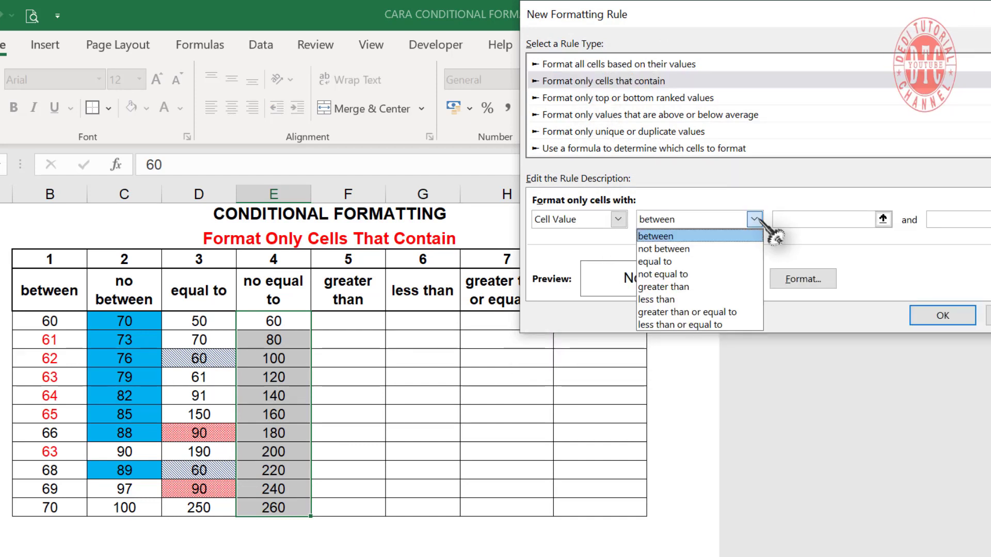
click(699, 275)
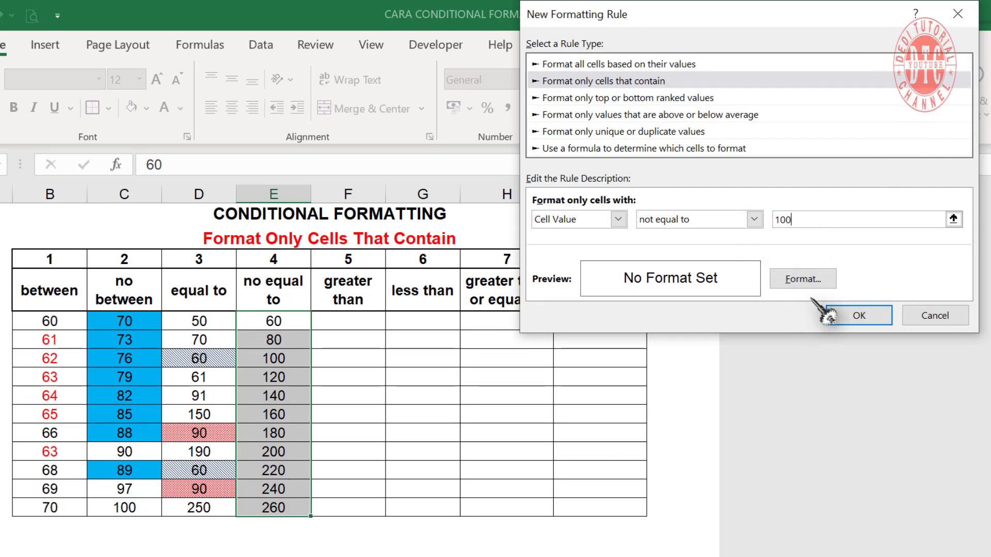
Give the not equal to rule a purple background fill and apply it to E6:E16
click(809, 282)
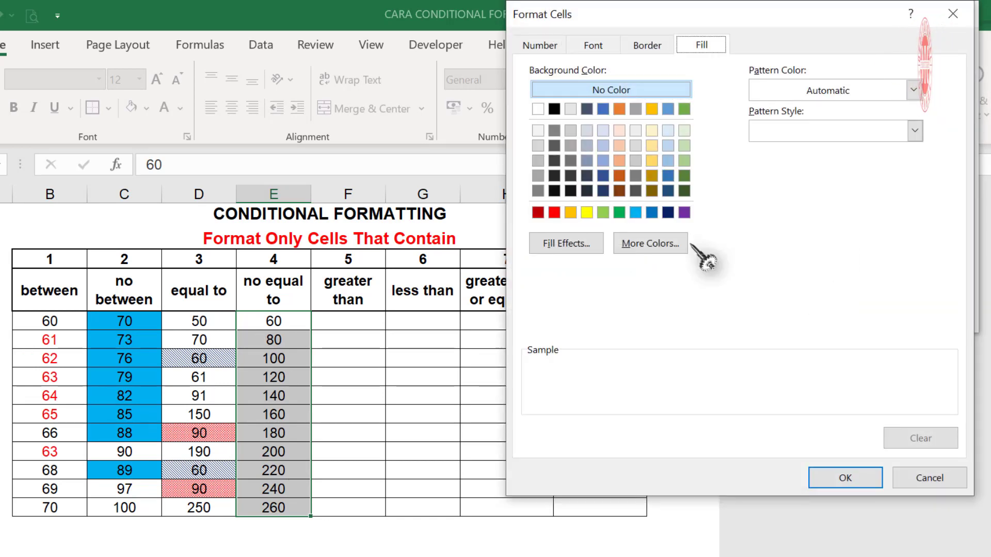
click(684, 213)
click(844, 478)
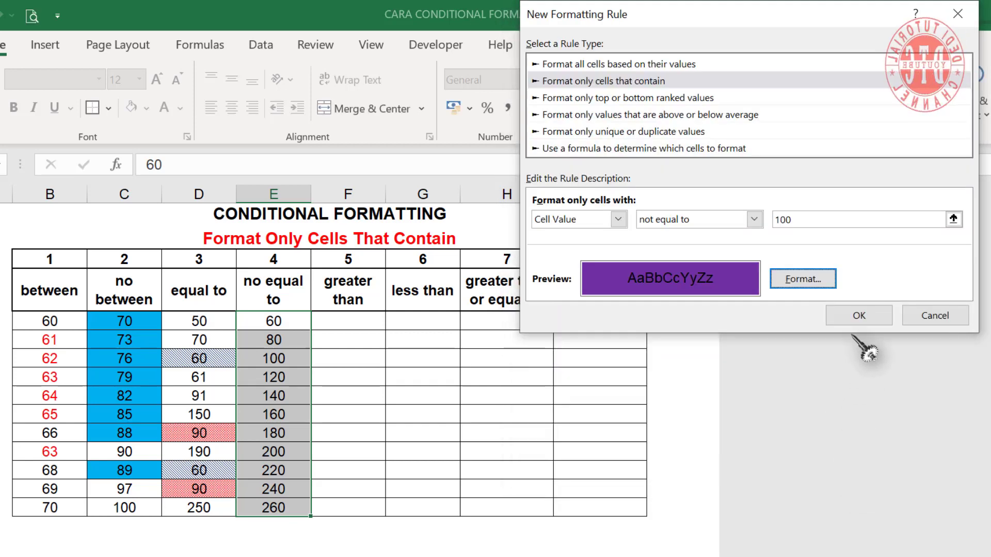
click(815, 312)
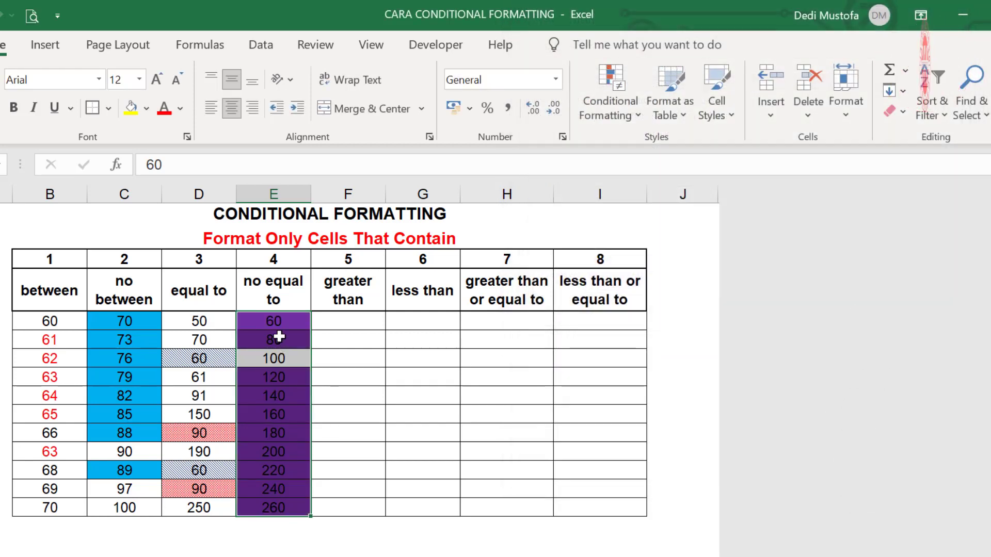
Edit the not equal to rule on E6:E16 through the Rules Manager so its fill is yellow
click(613, 106)
click(648, 412)
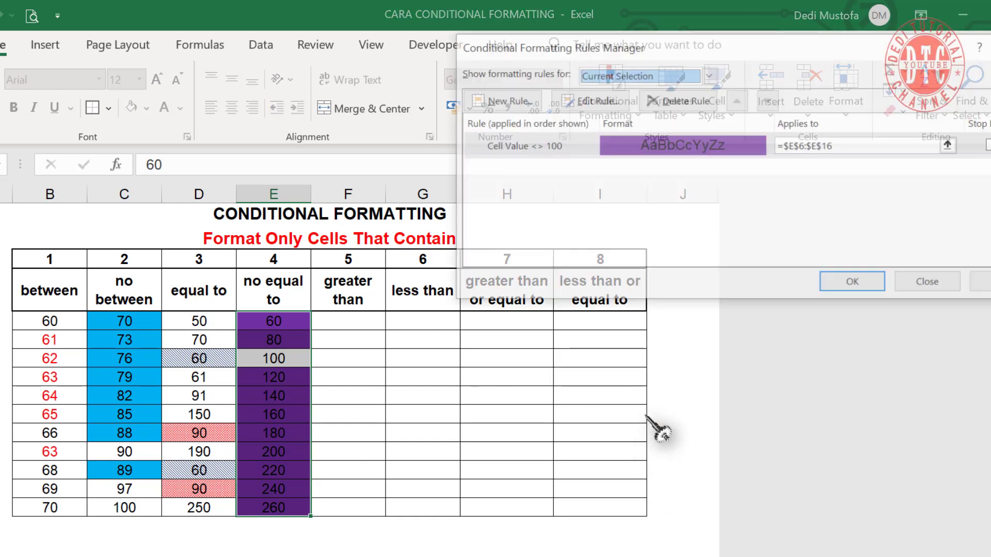
click(593, 102)
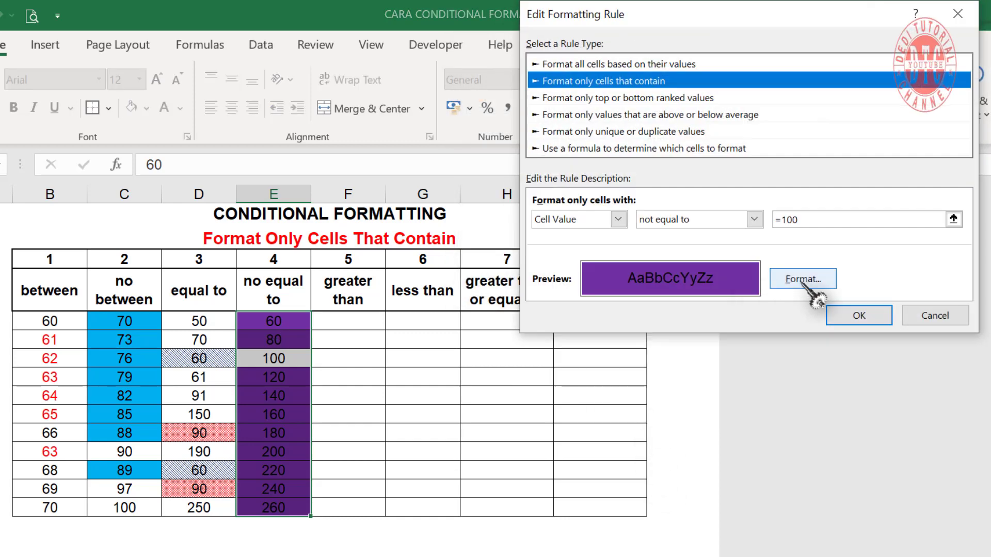
click(802, 284)
click(597, 212)
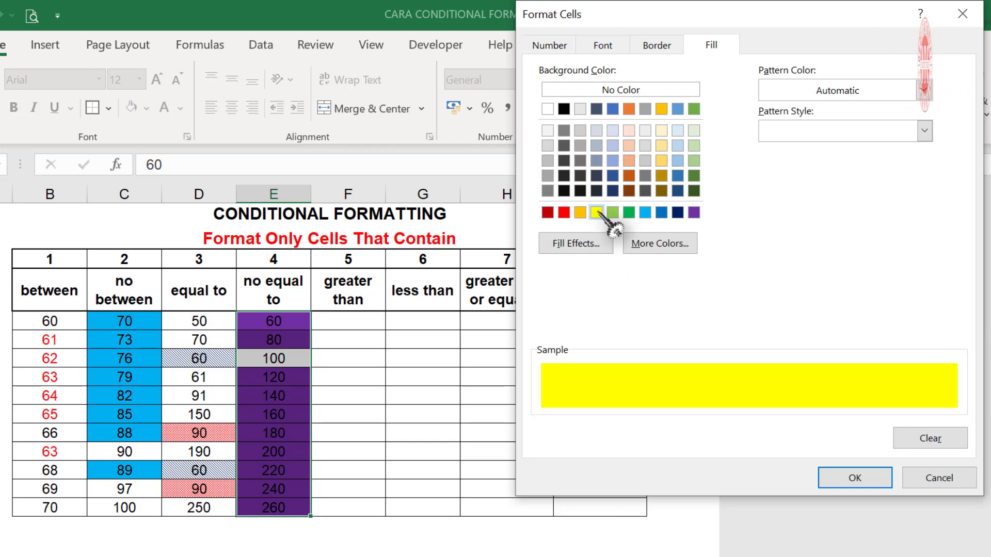
click(832, 475)
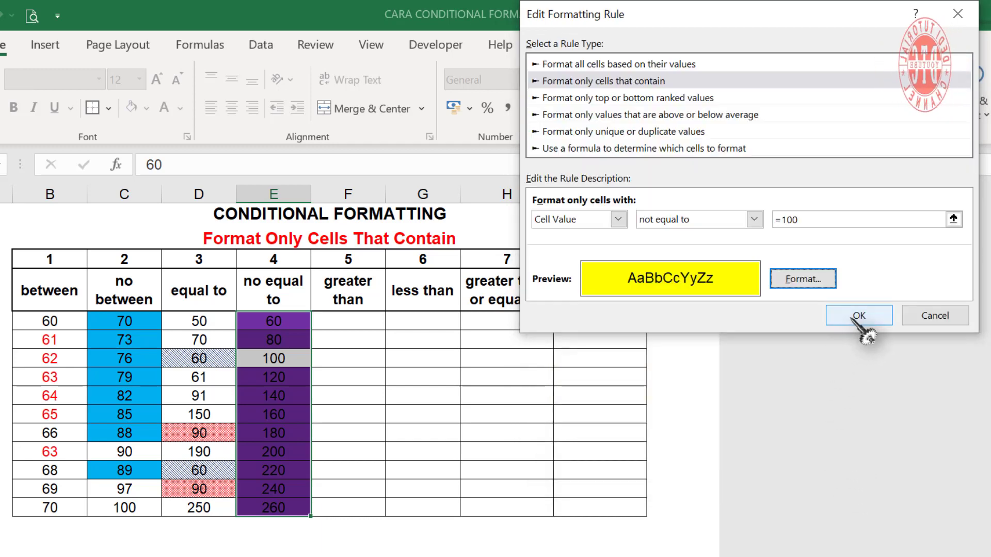
click(856, 319)
click(854, 284)
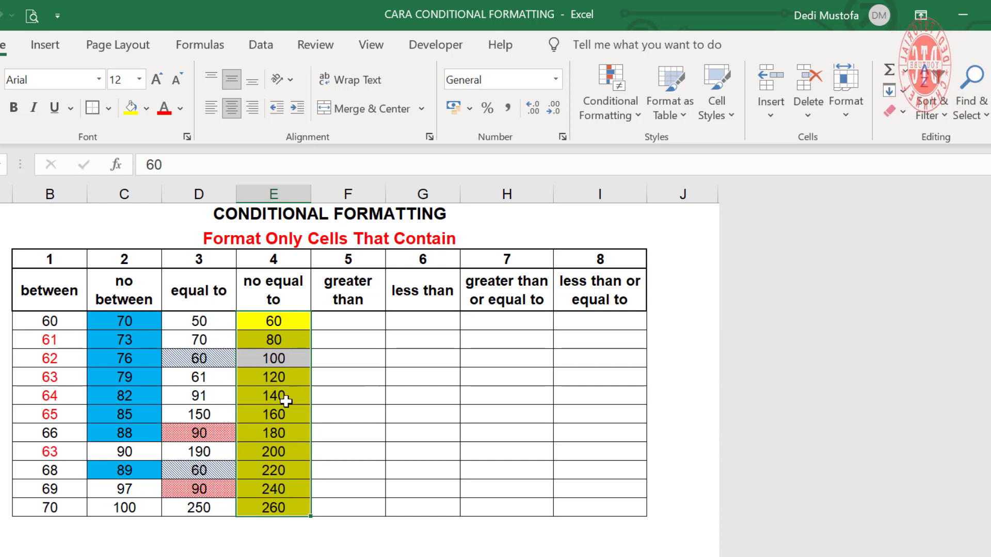
Set E13 to 100 to test the not equal to rule
click(292, 450)
text(1)
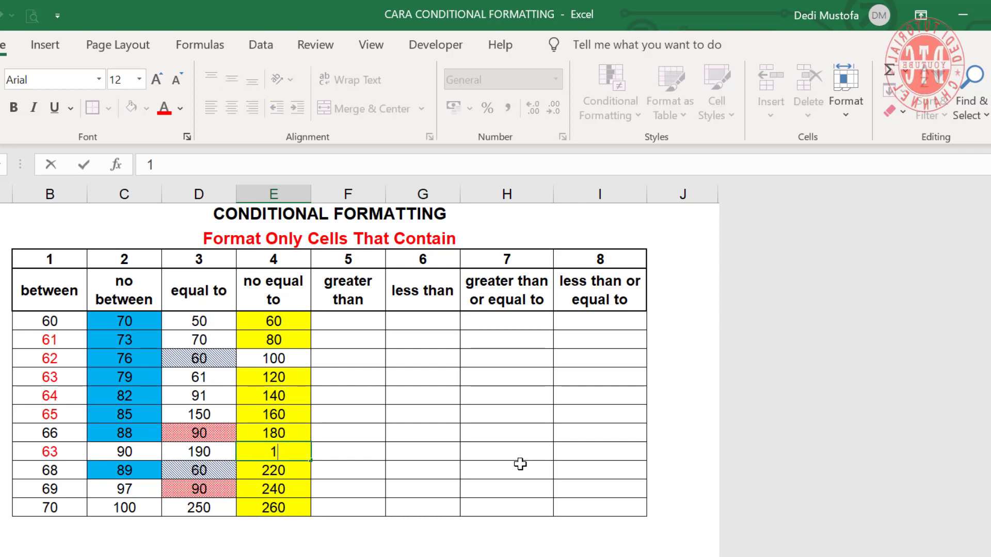
key(Return)
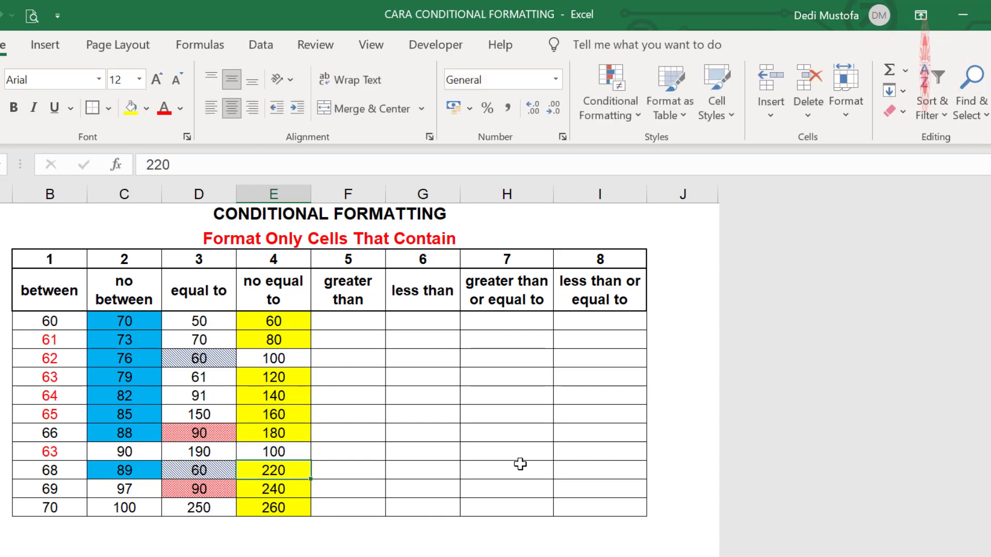
click(348, 432)
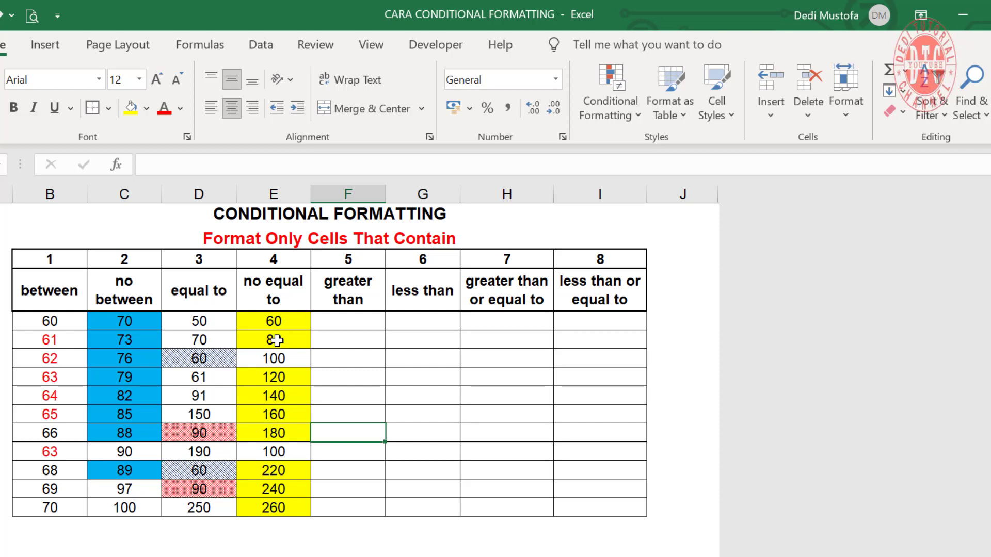
drag(273, 321, 287, 510)
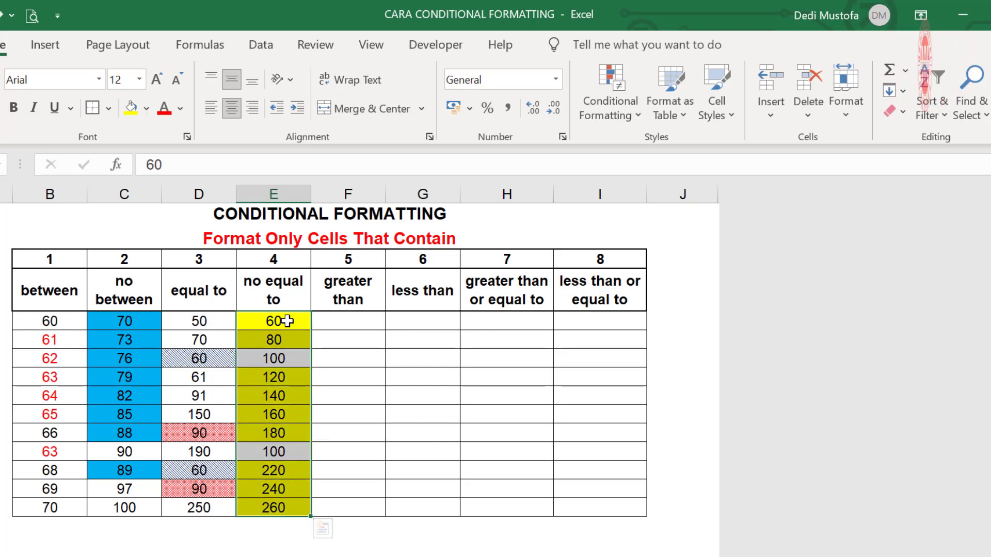
drag(288, 321, 289, 509)
click(336, 414)
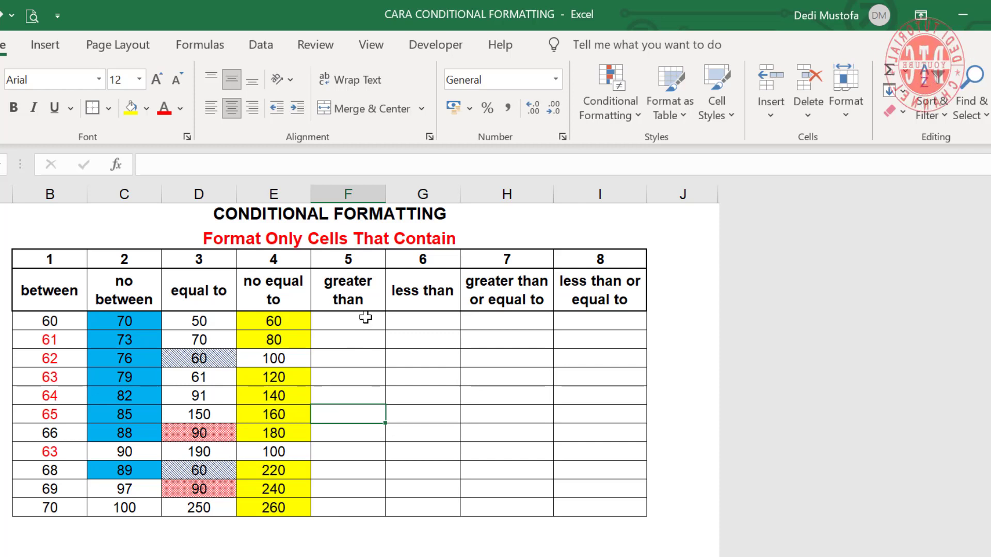
Enter 70 in F6 and fill it down to F16 as a series increasing by 1
click(365, 321)
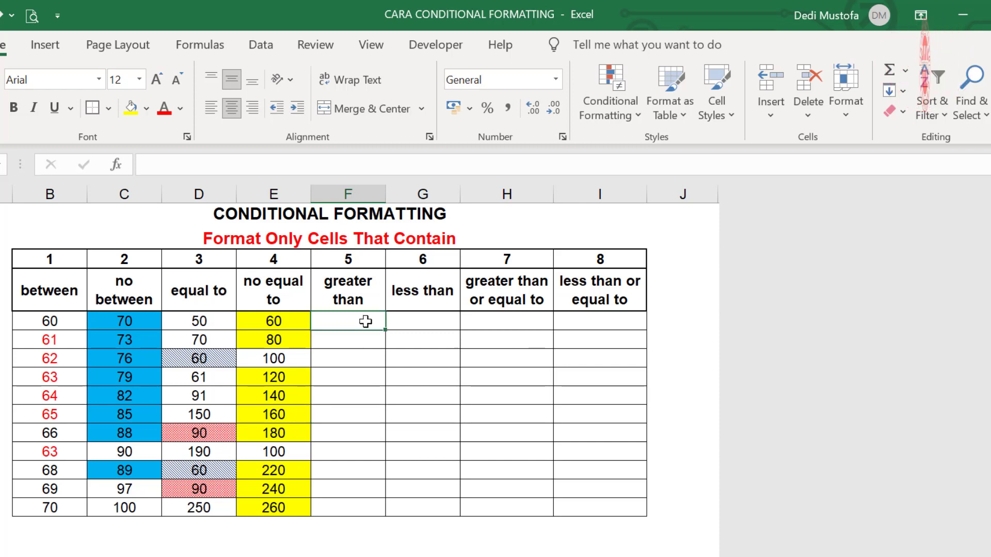
text(70)
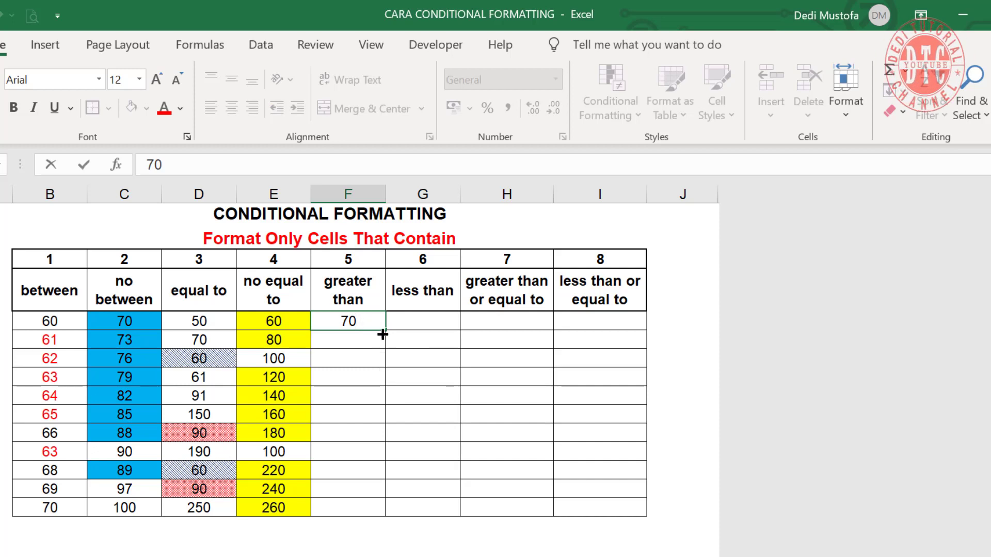
drag(382, 334, 388, 516)
click(401, 529)
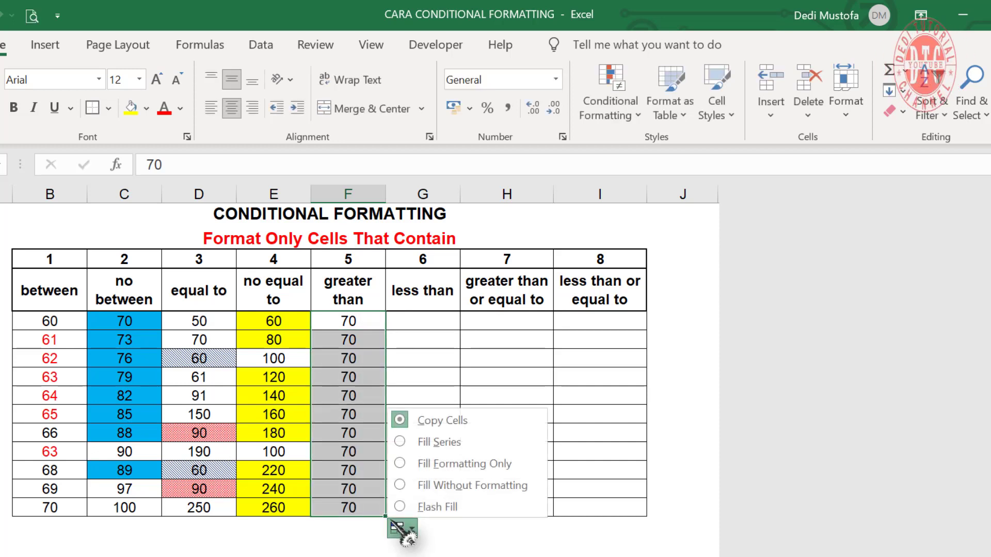
click(459, 442)
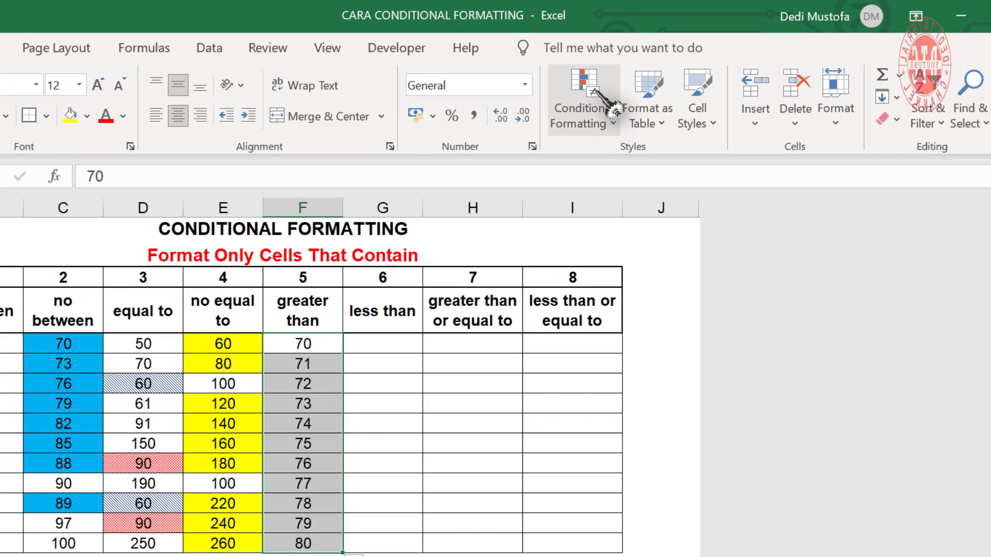
Start a new rule on F6:F16 that formats only cells with a cell value greater than 75
click(613, 98)
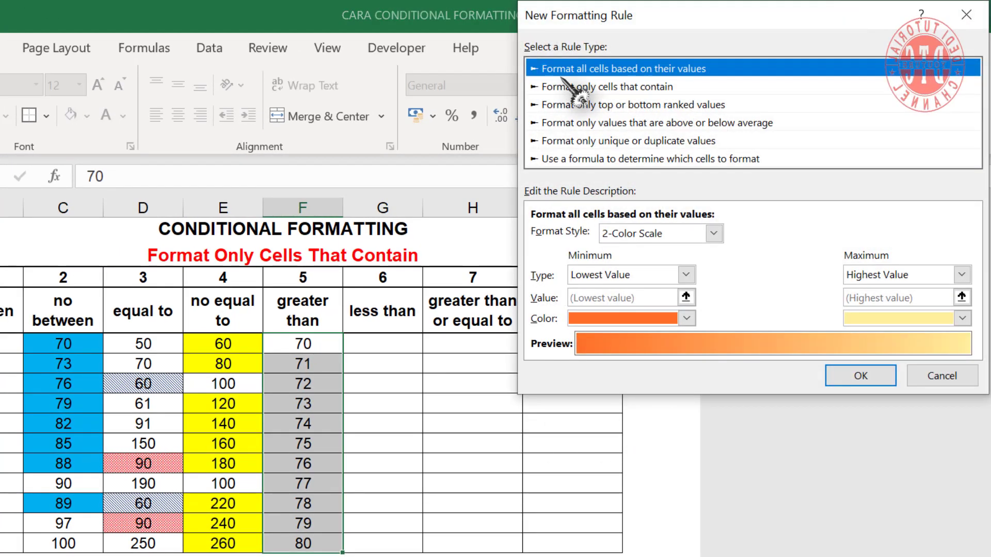
click(579, 87)
click(768, 235)
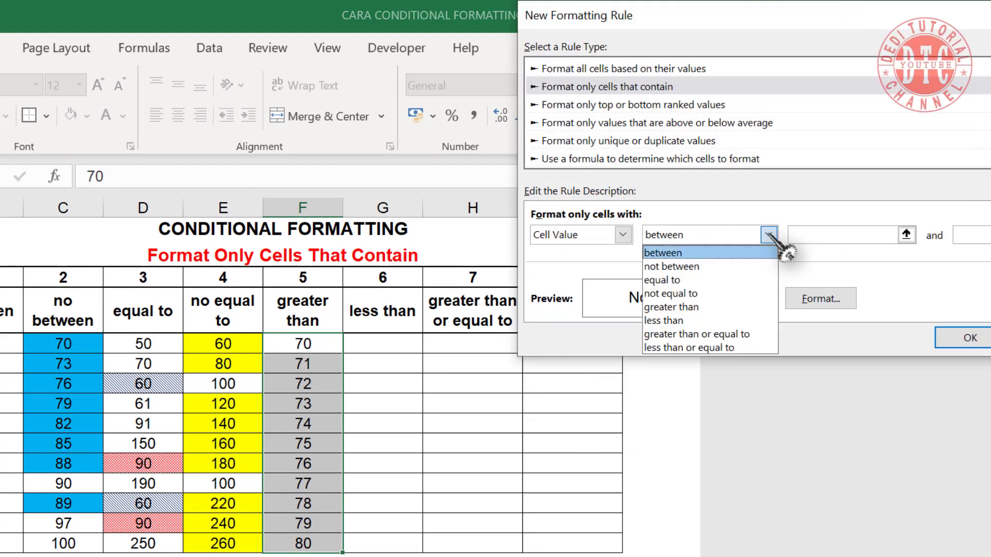
click(699, 307)
click(825, 301)
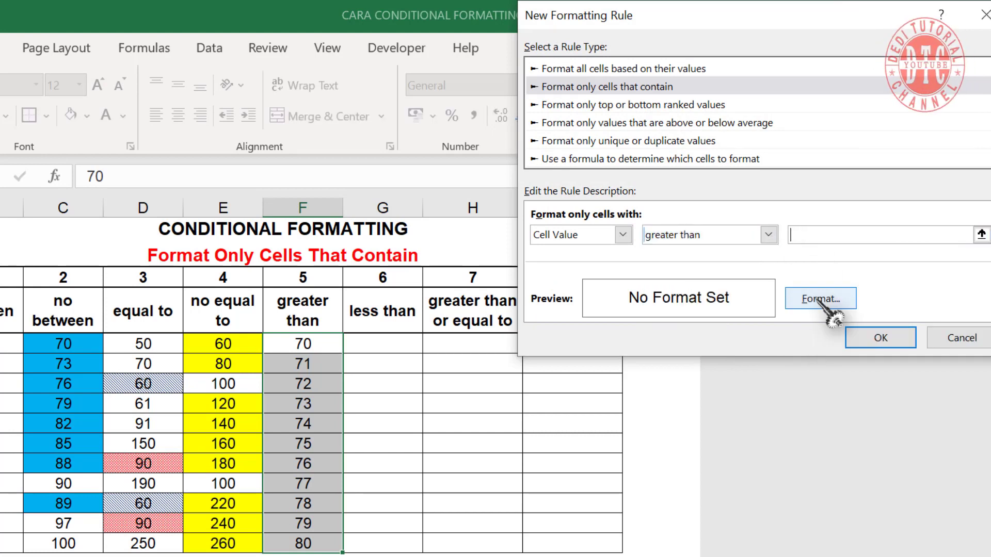
text(7)
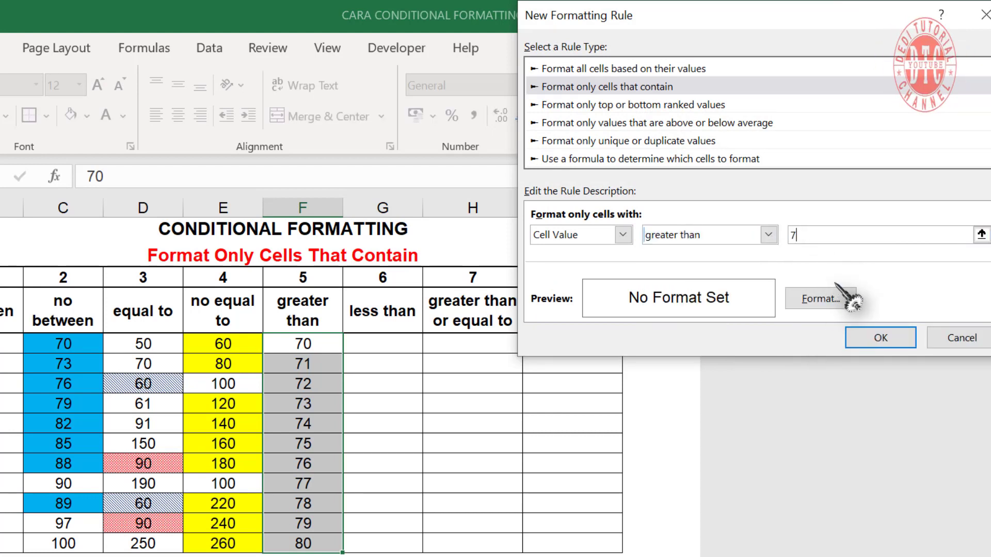
text(5)
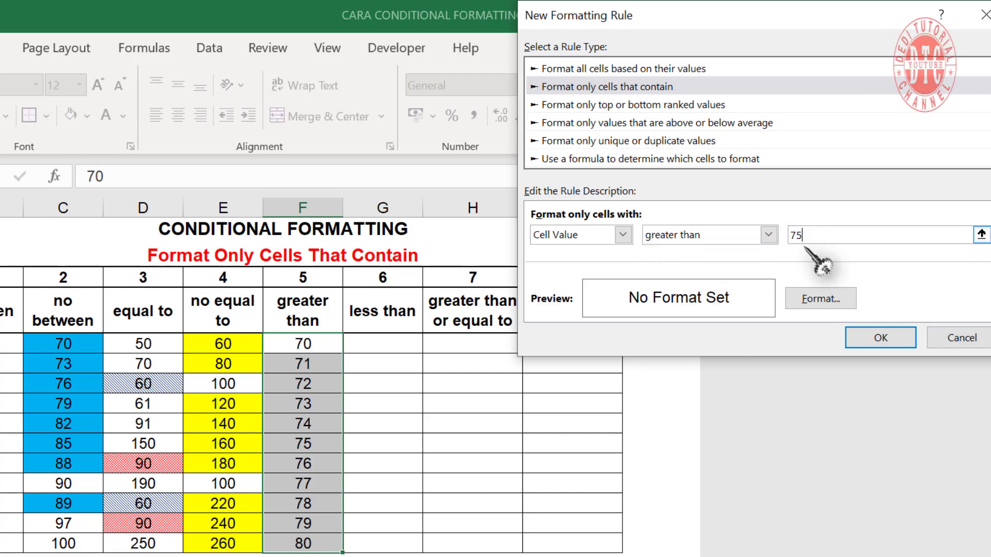
Give the greater than rule a blue thin horizontal stripe pattern fill and apply it to F6:F16
click(820, 301)
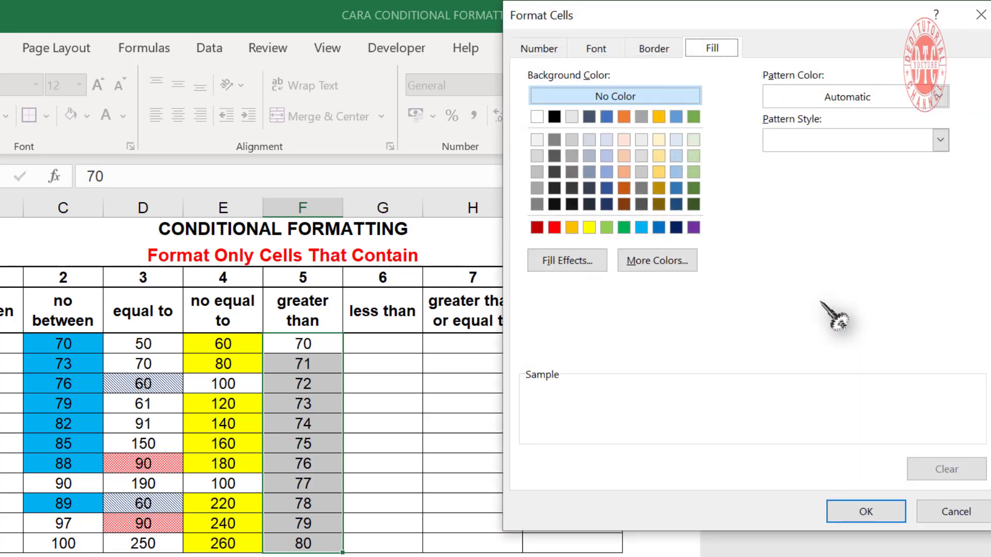
click(939, 97)
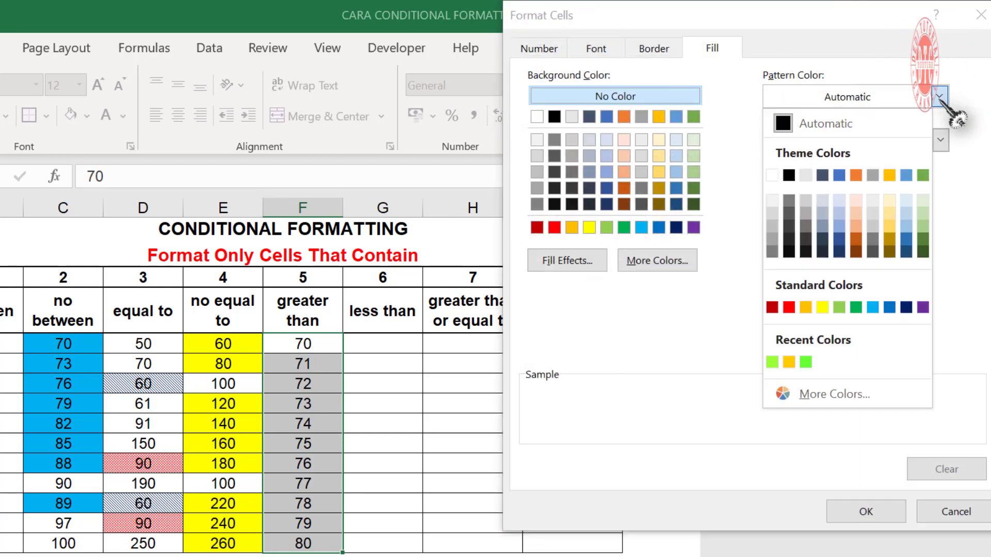
click(889, 308)
click(940, 140)
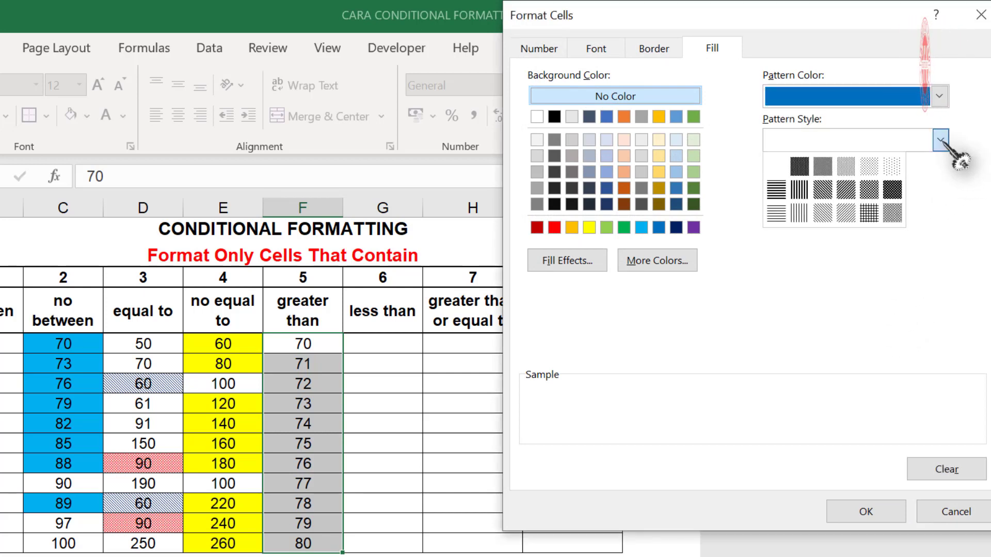
click(775, 212)
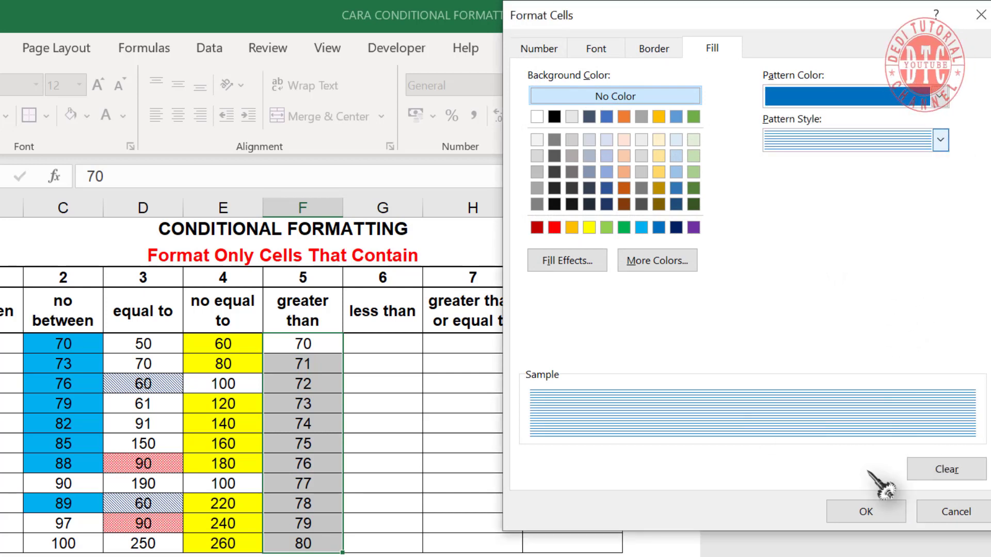
click(867, 512)
click(878, 340)
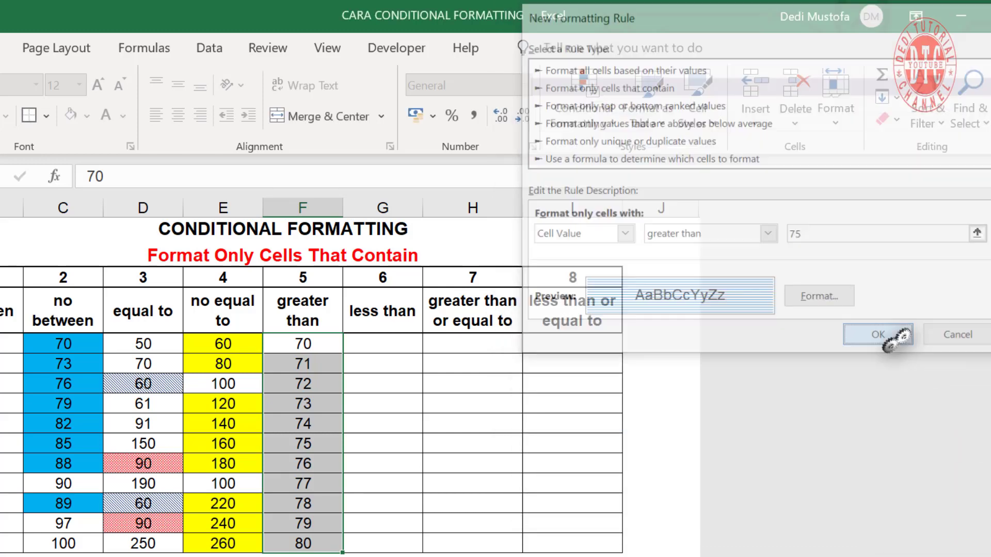
click(308, 445)
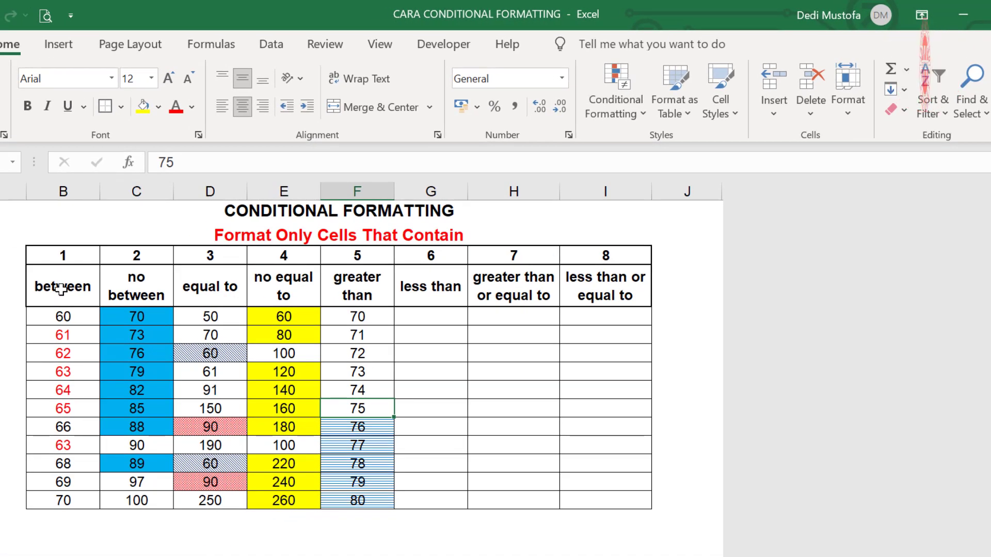
Review the formatted between, no between, equal to, no equal to and greater than columns, and the empty less than column
click(61, 290)
click(142, 293)
click(222, 289)
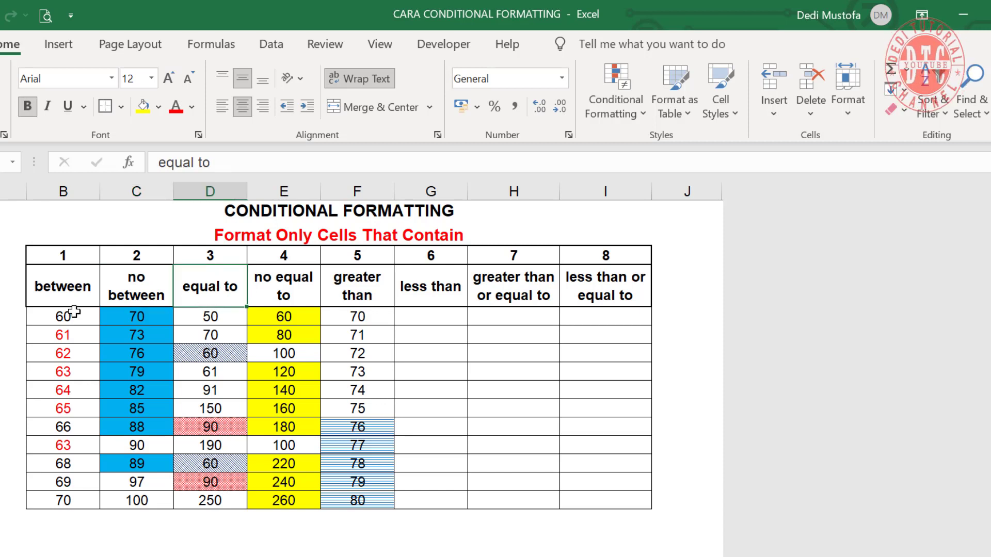
drag(61, 290, 208, 500)
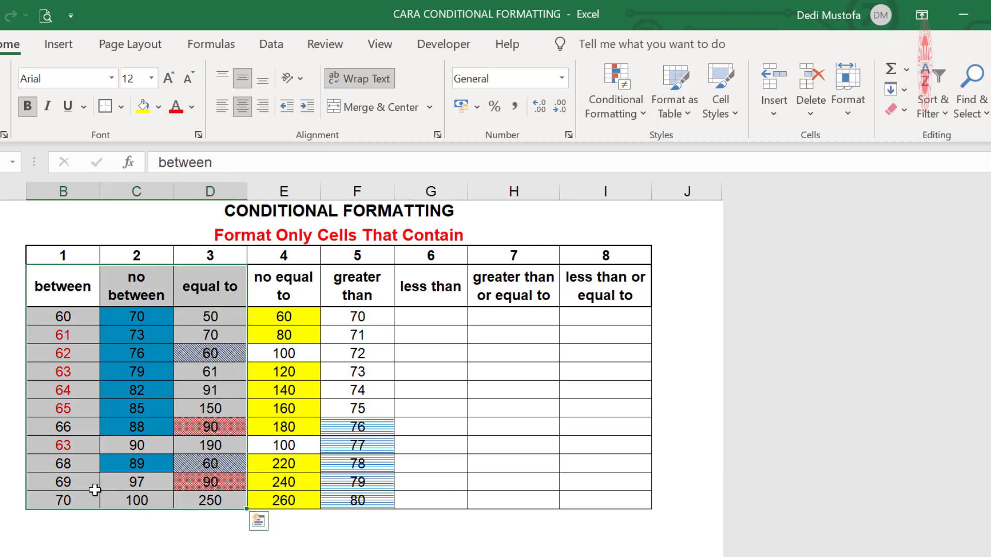
drag(280, 287, 362, 500)
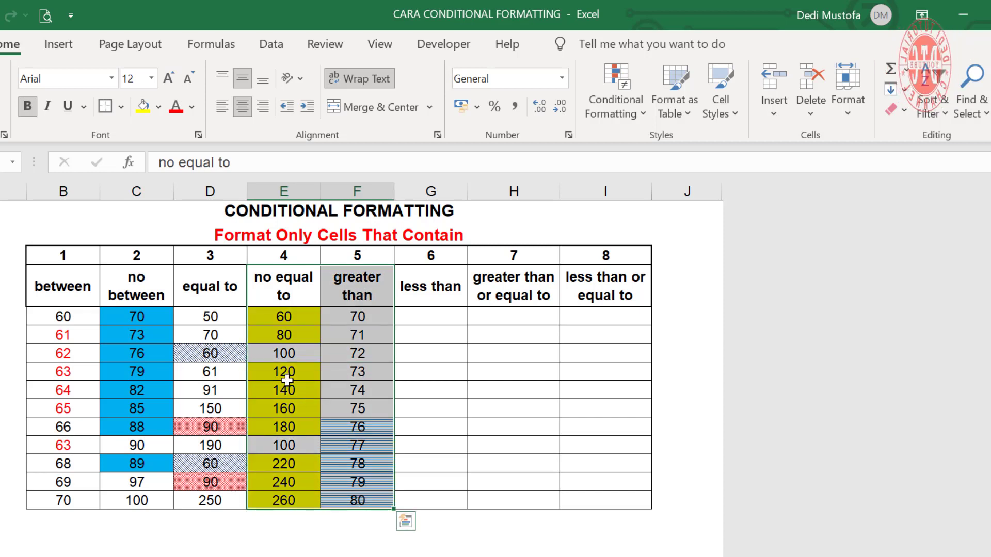
drag(279, 316, 357, 371)
drag(346, 436, 357, 500)
click(284, 316)
click(436, 317)
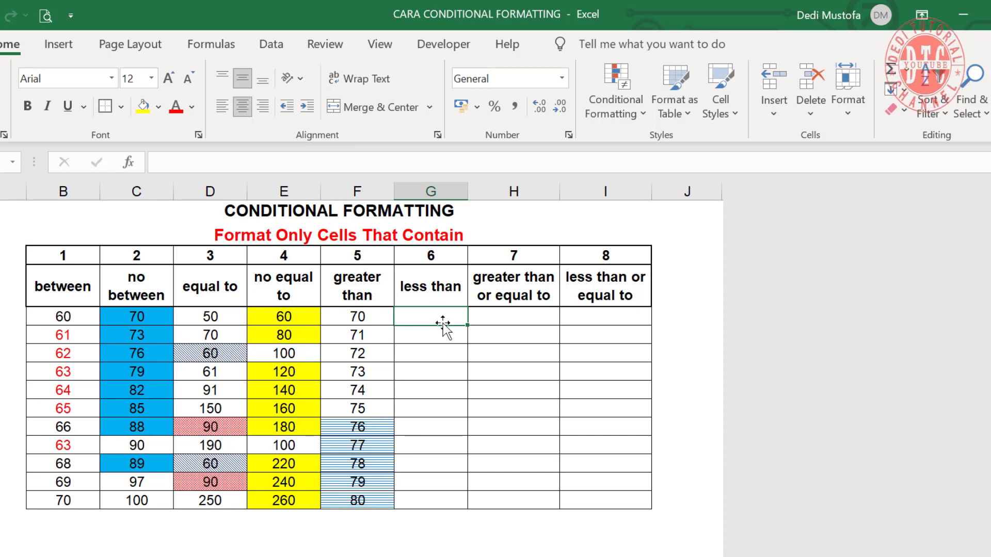
drag(374, 320, 373, 500)
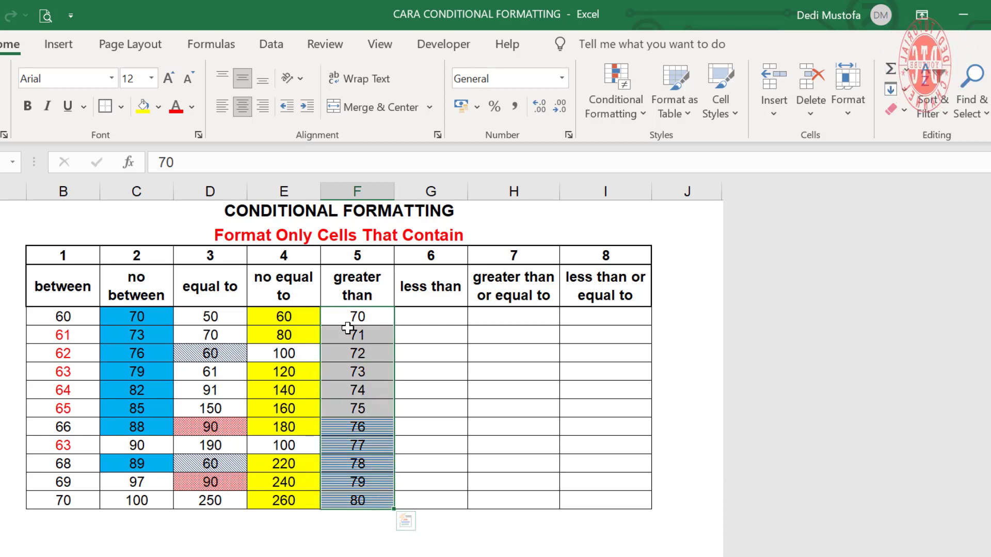
drag(430, 316, 438, 495)
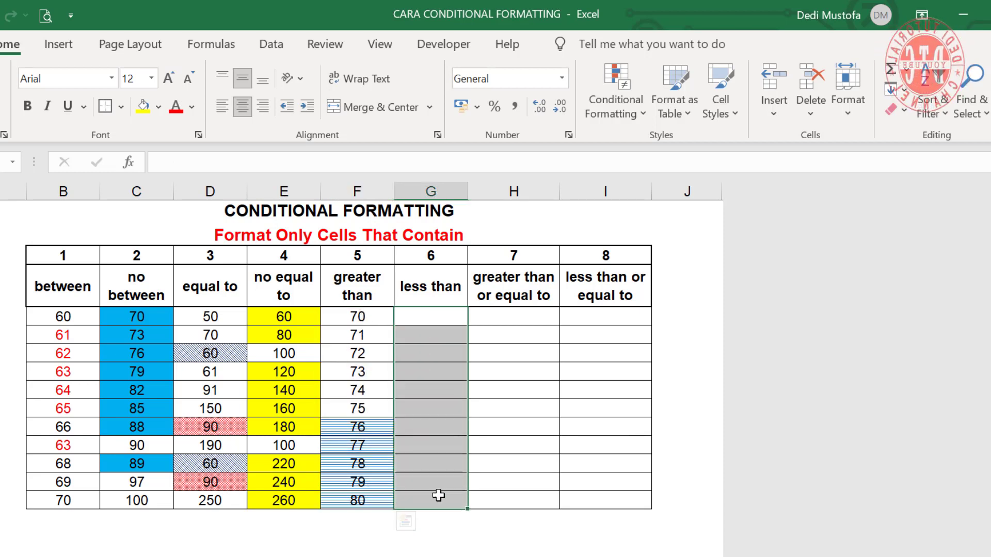
Enter 80 in G6 and 90 in G7, and fill the series down to G16
click(443, 316)
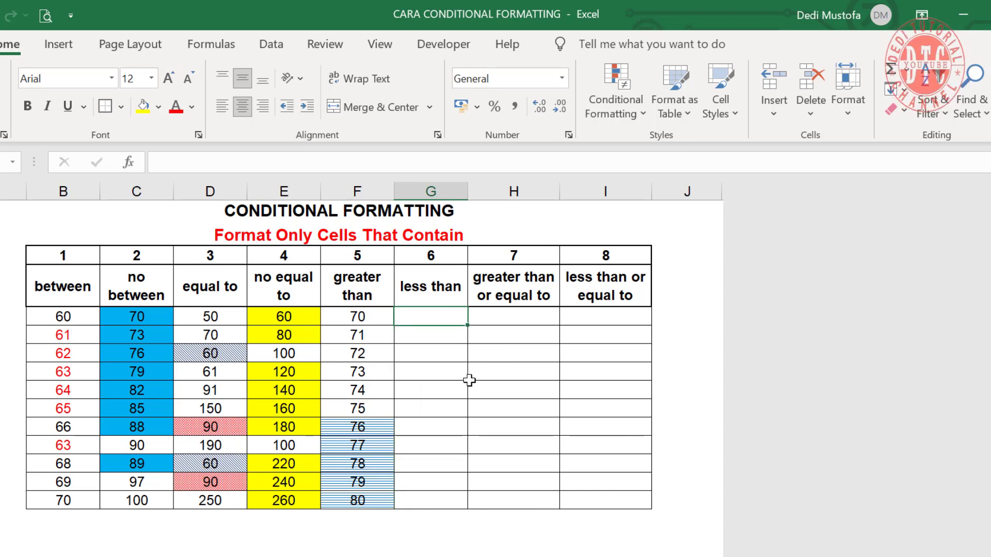
text(80)
key(Return)
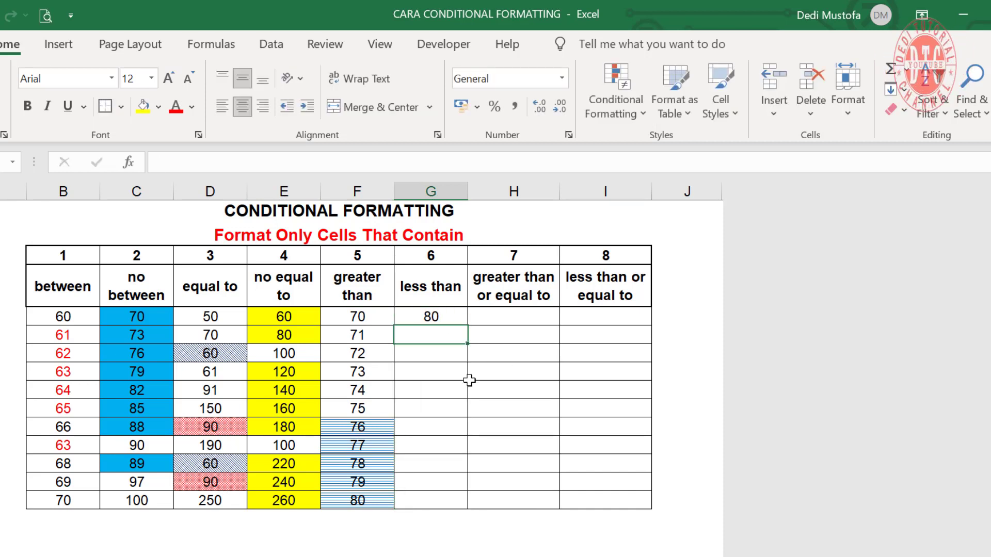
text(90)
drag(431, 316, 465, 510)
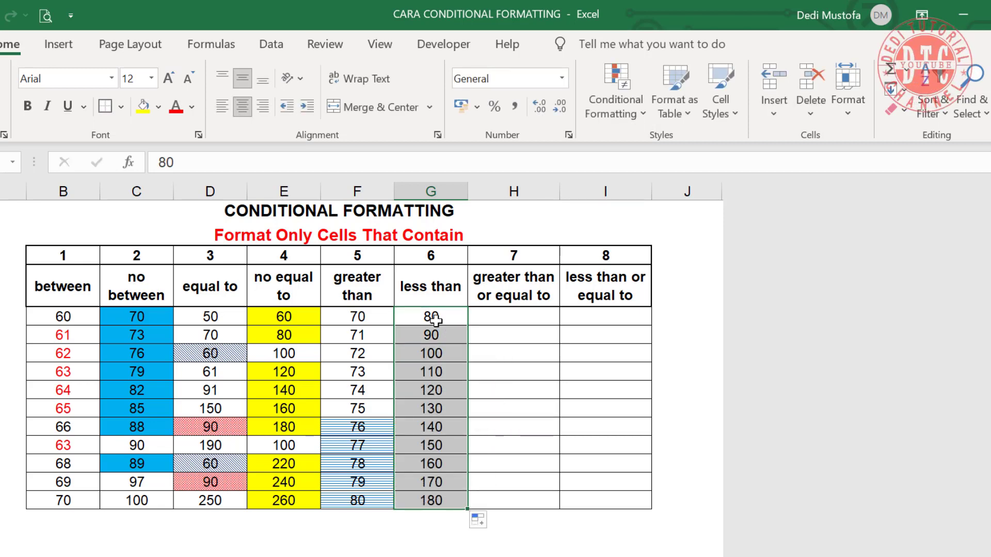
Start a new rule on G6:G16 that formats only cells with a cell value less than 120
click(621, 92)
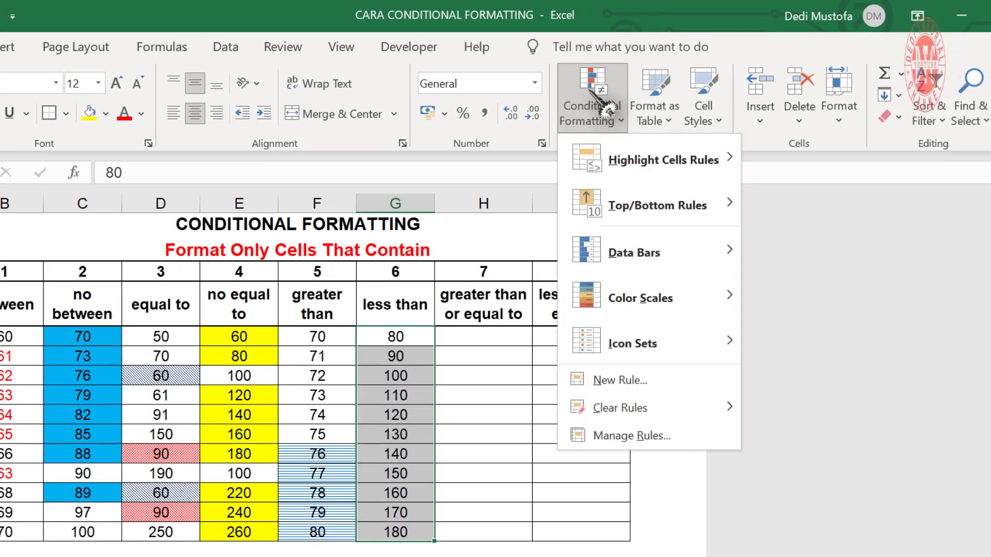
click(651, 382)
click(619, 86)
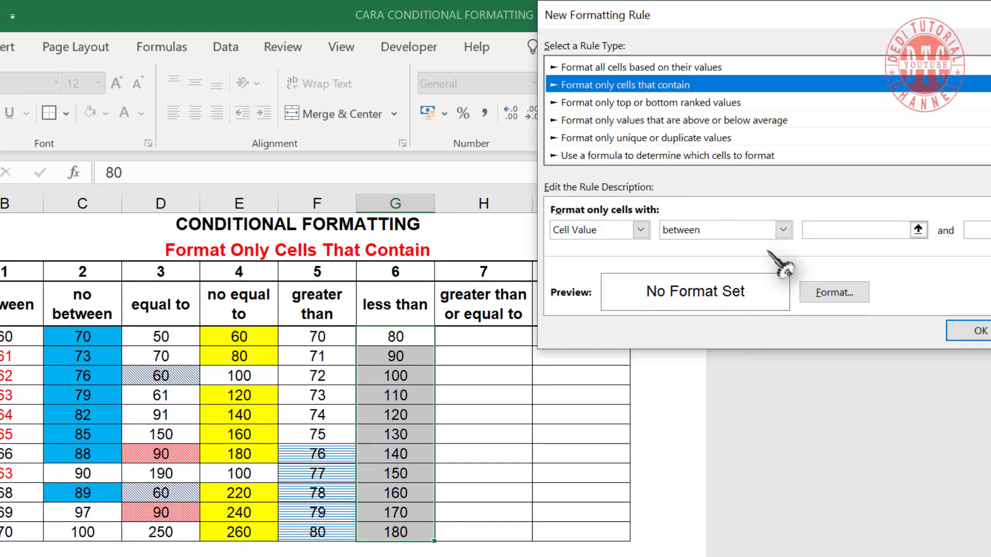
click(783, 229)
click(705, 313)
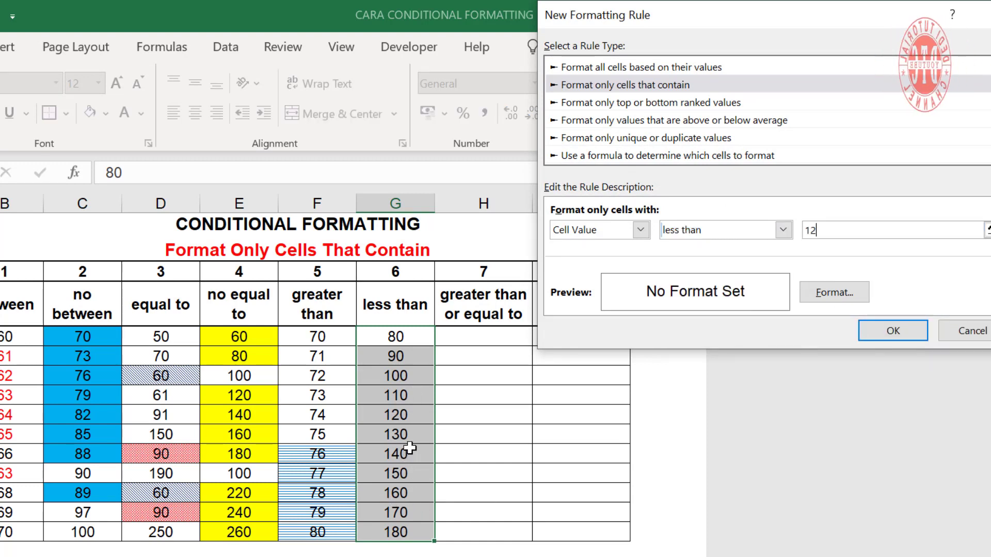
text(12)
Give the less than rule a bright green diagonal crosshatch pattern fill and apply it to G6:G16
click(834, 292)
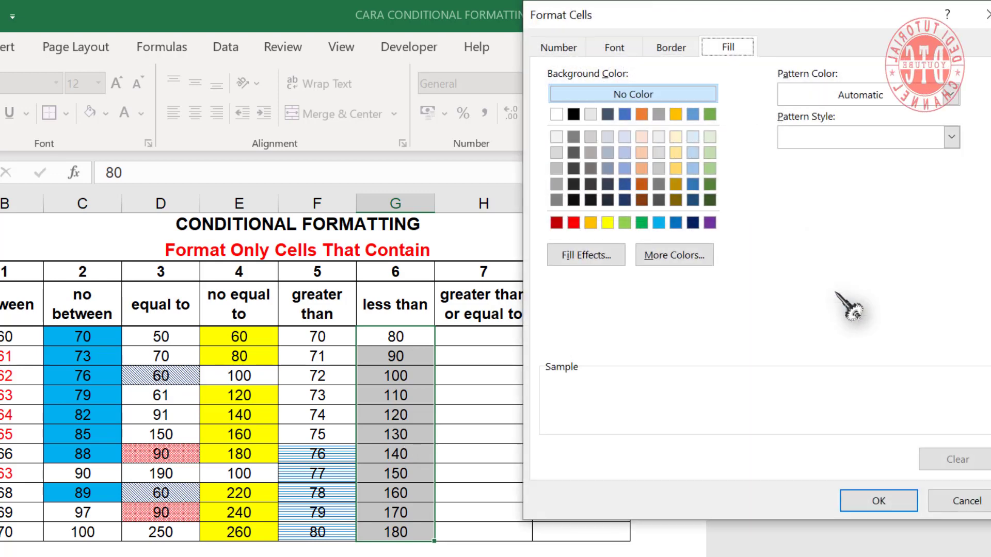
click(950, 95)
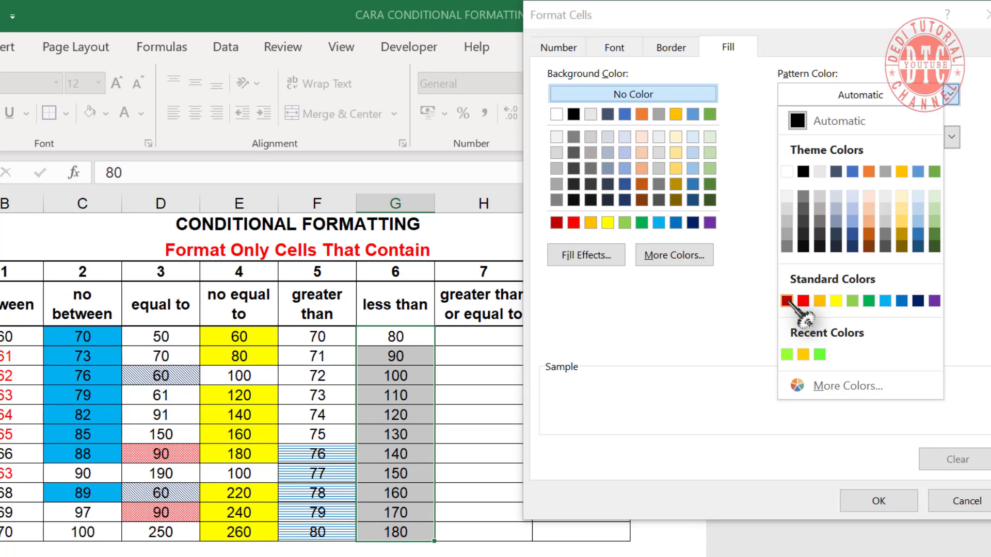
click(820, 355)
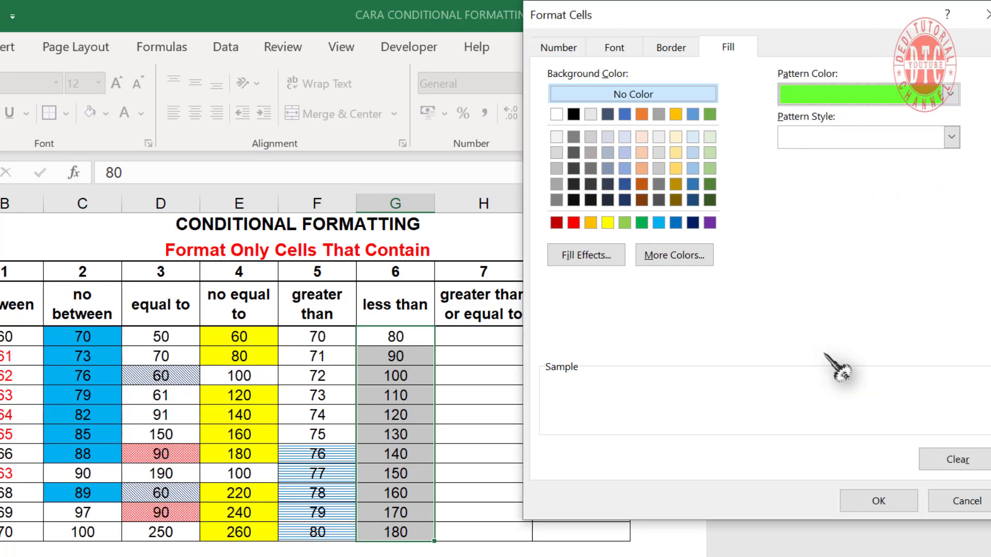
click(950, 137)
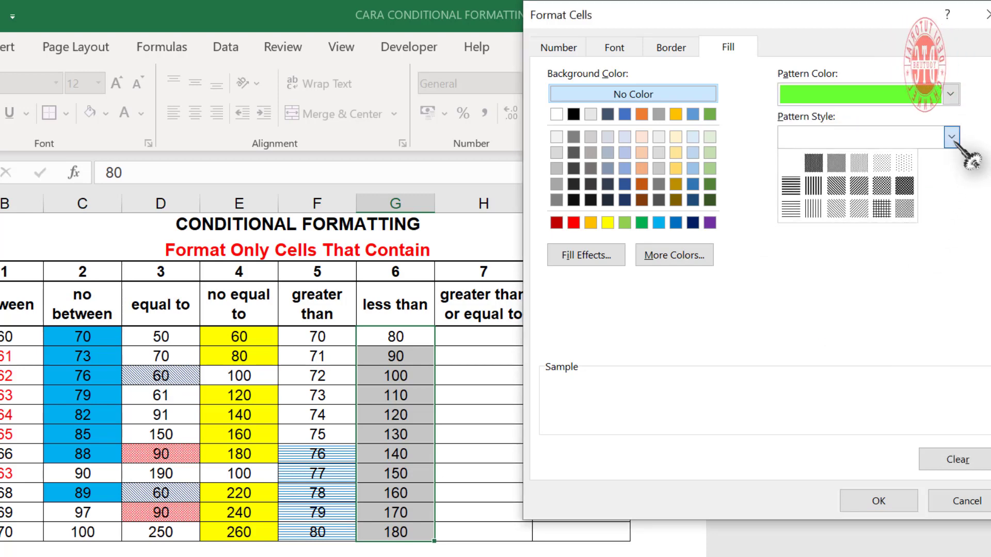
click(882, 185)
click(878, 501)
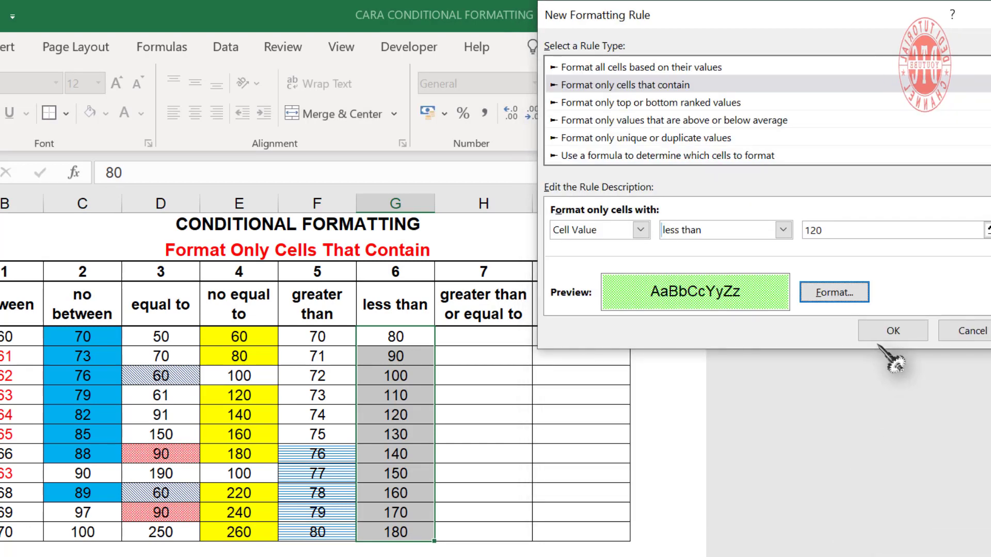
click(893, 332)
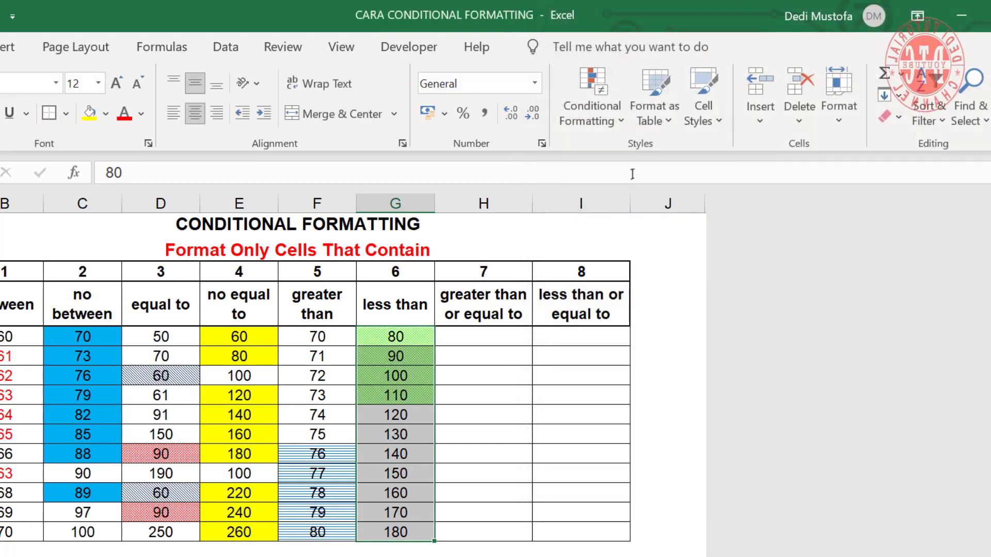
Review the settings of the less than rule on G6:G16 through the Rules Manager
click(597, 135)
click(648, 440)
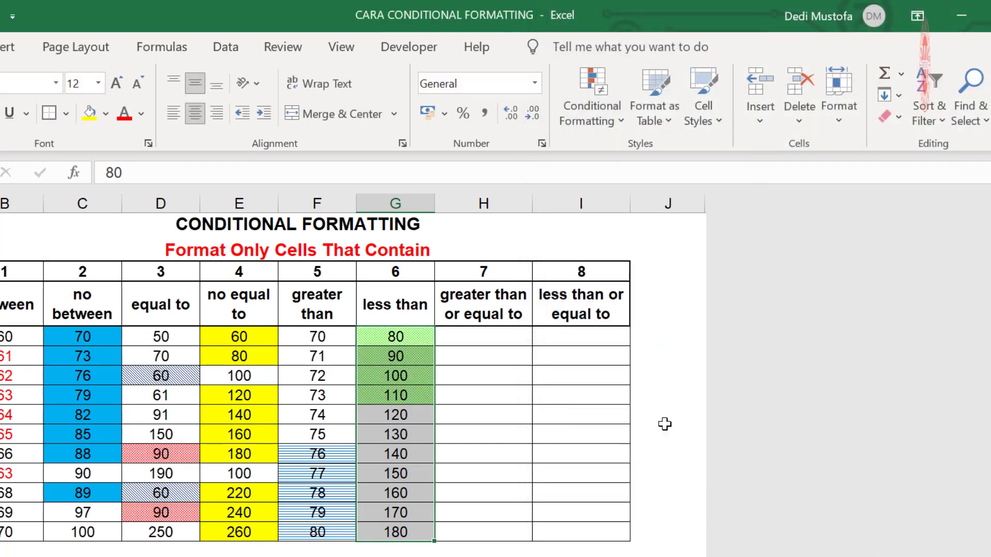
click(583, 104)
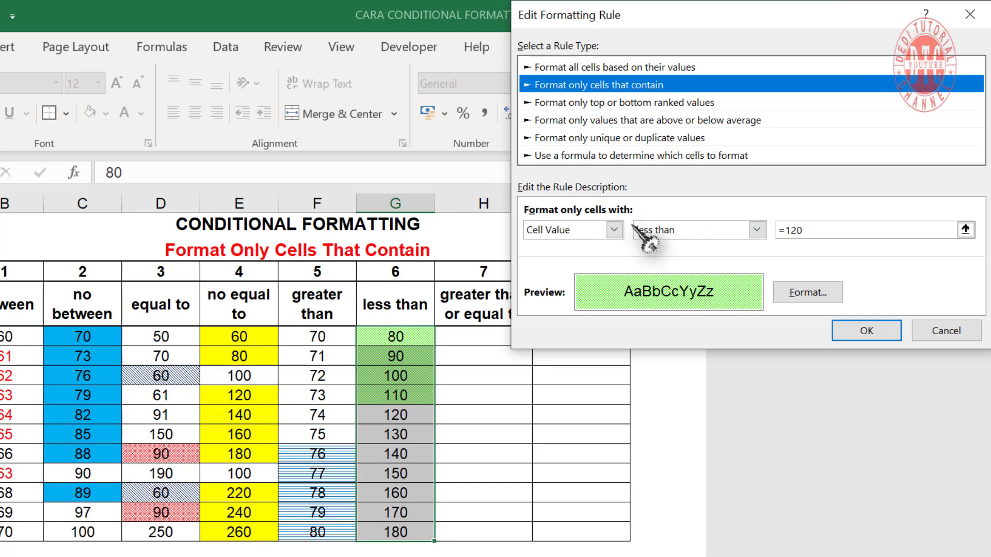
click(867, 331)
click(864, 298)
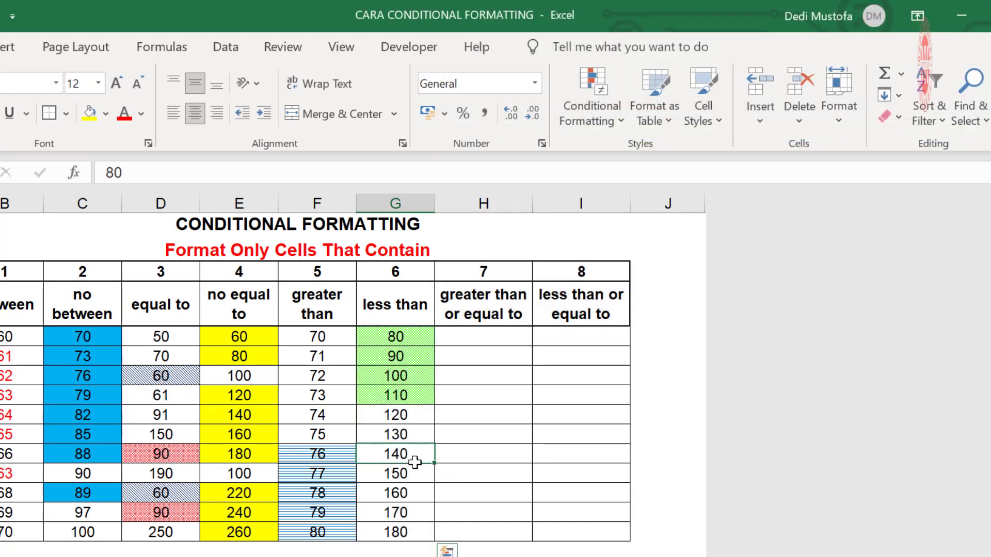
Set G12 to 70 to test the less than rule
click(416, 457)
text(70)
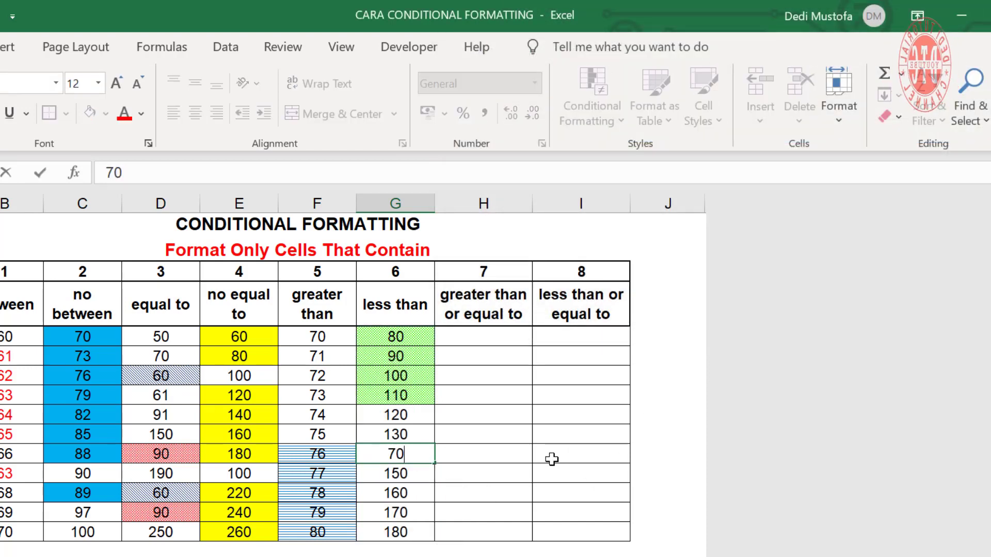
key(Return)
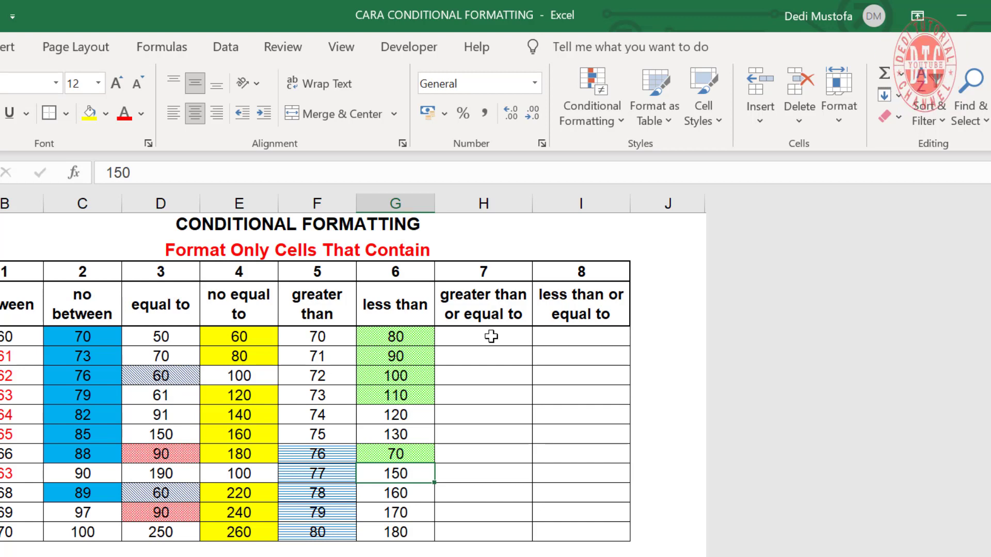
Fill H6:H16 under "greater than or equal to" with a number series from 70 to 170 in steps of 10
drag(490, 336, 482, 532)
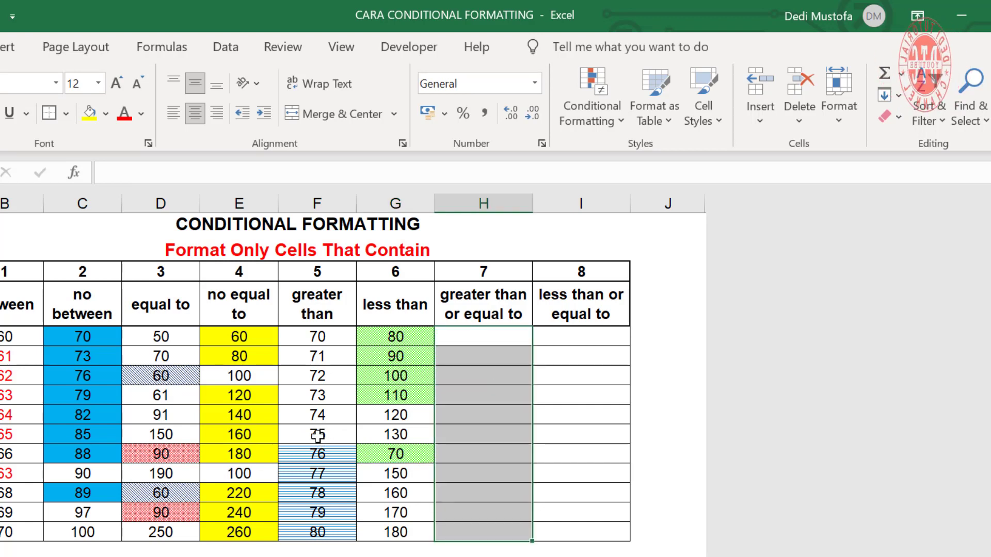
click(500, 336)
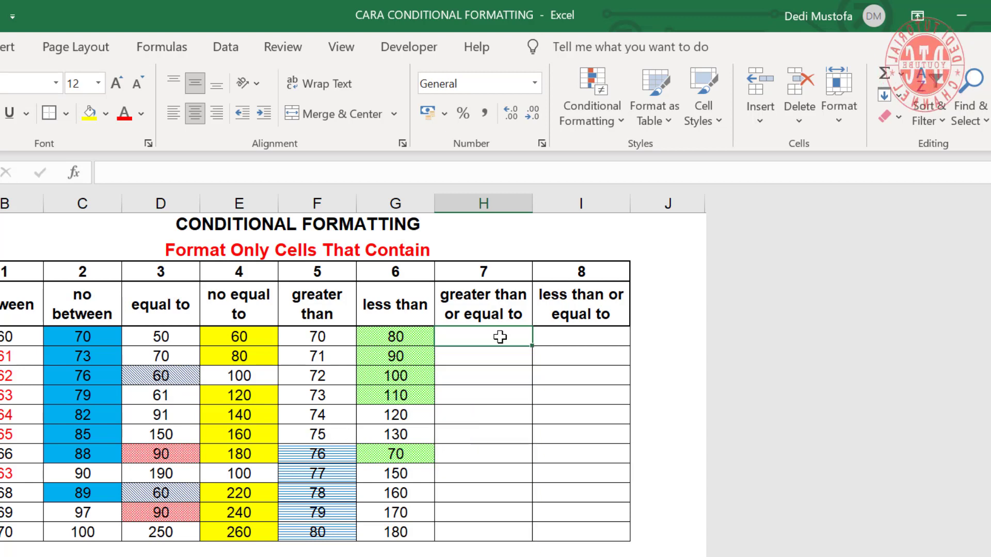
text(70)
key(Return)
text(80)
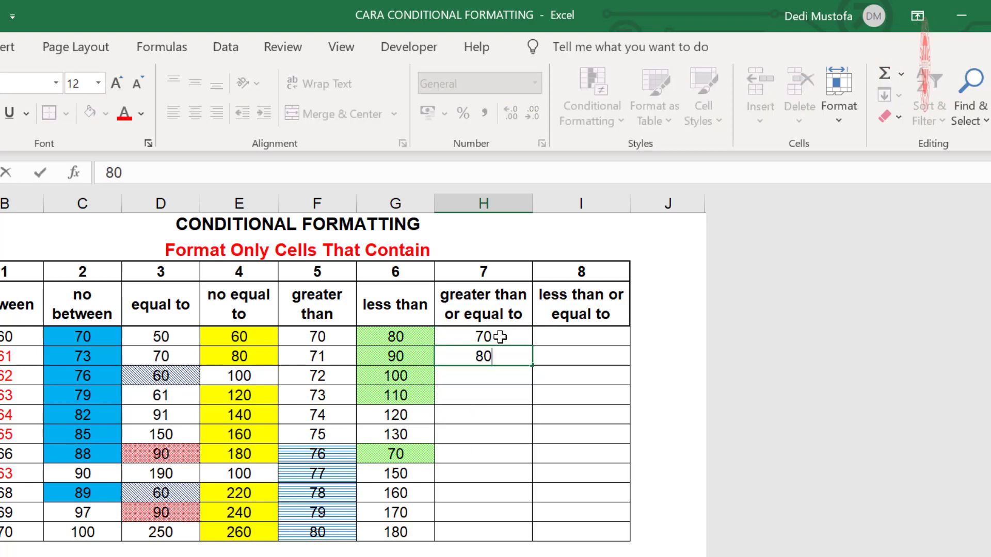
drag(500, 337, 531, 540)
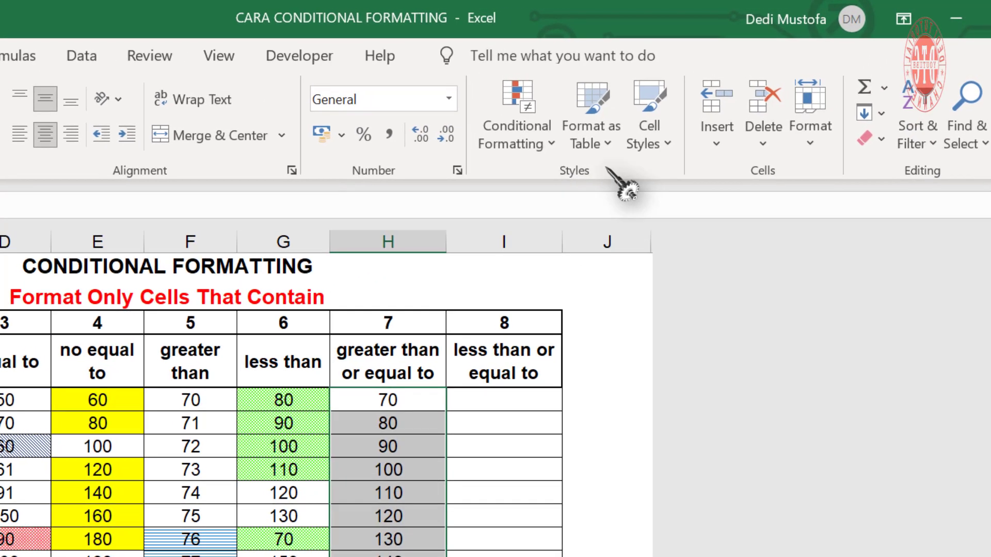
Start a new rule on H6:H16 that formats only cells with a cell value greater than or equal to 80
click(592, 113)
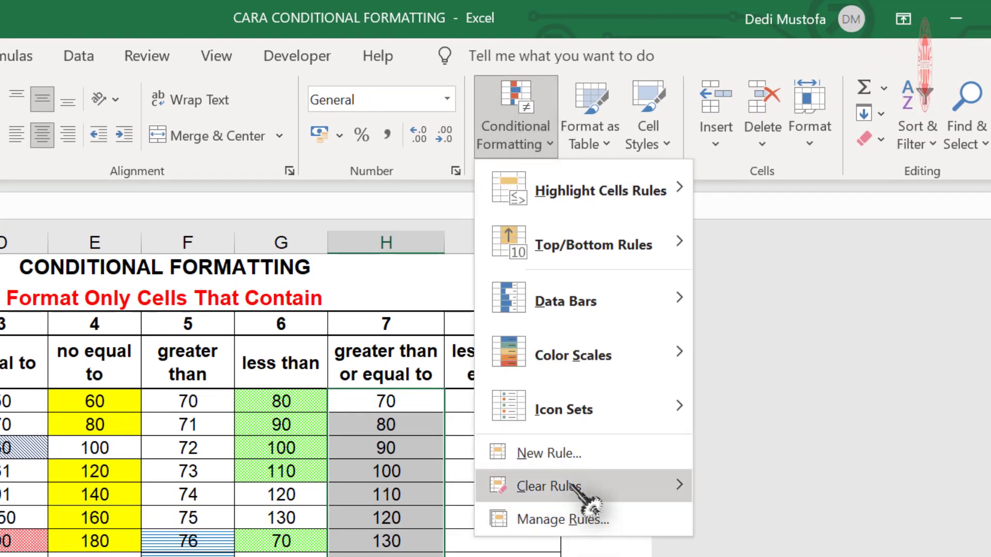
click(592, 457)
click(571, 101)
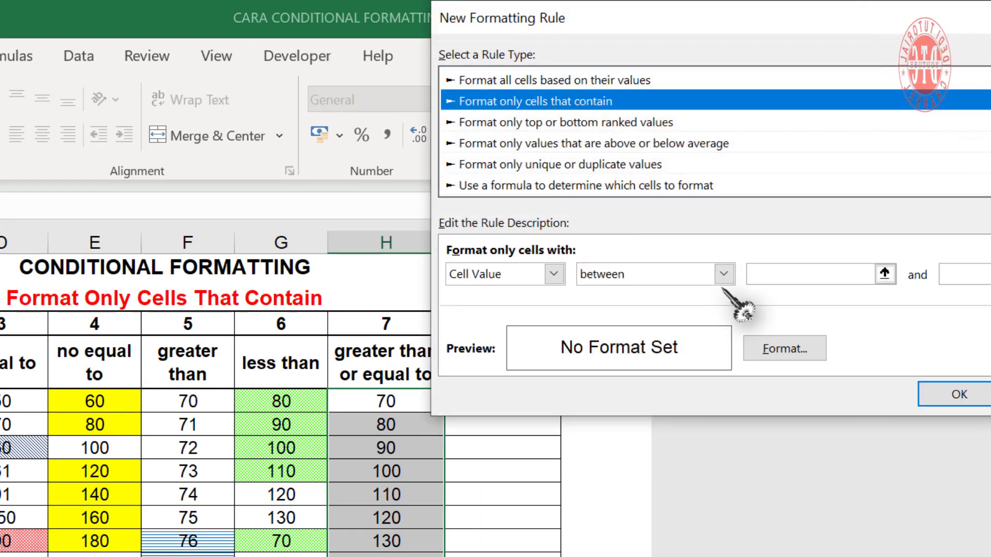
click(723, 274)
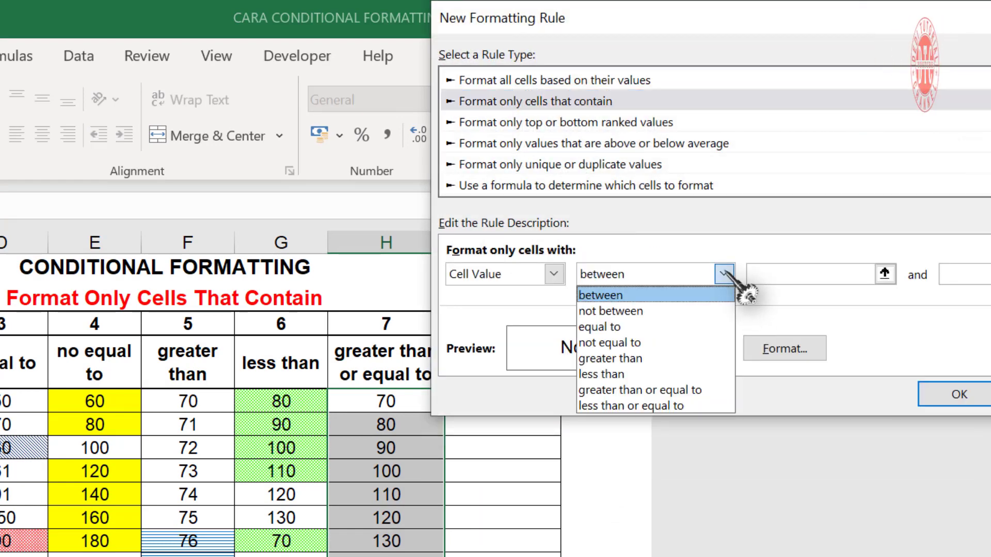
click(670, 391)
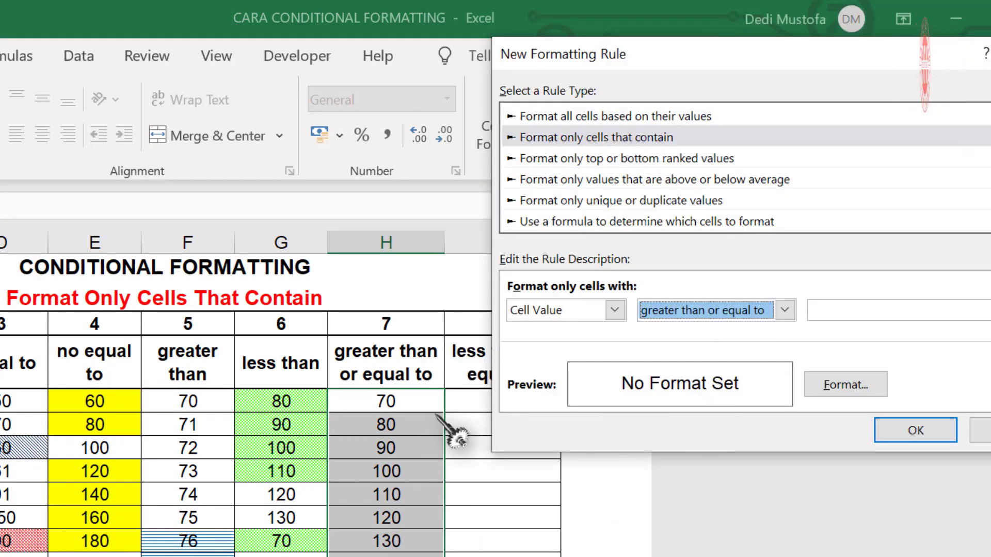
click(822, 313)
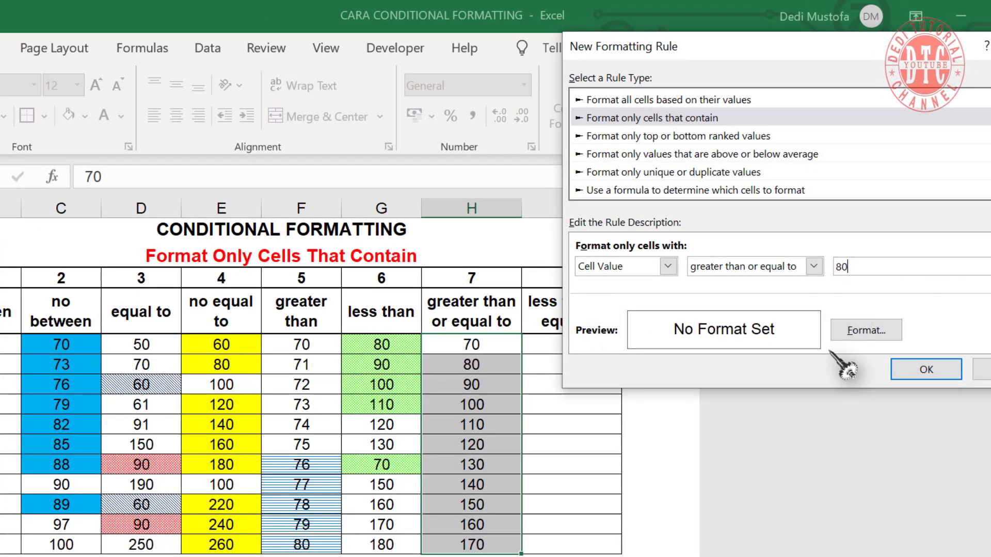
Give the greater than or equal to rule a golden orange background fill and apply it to H6:H16
click(883, 332)
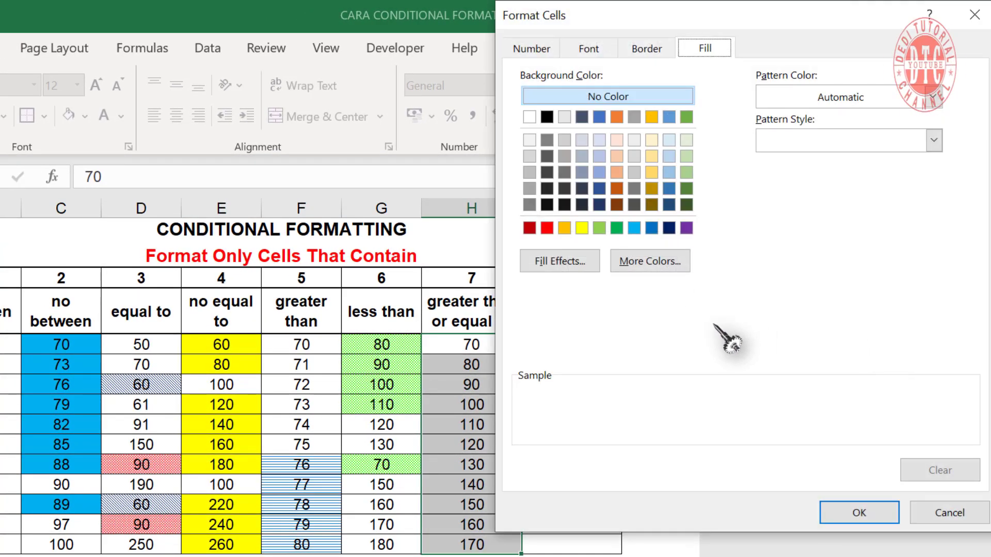
click(649, 261)
click(673, 183)
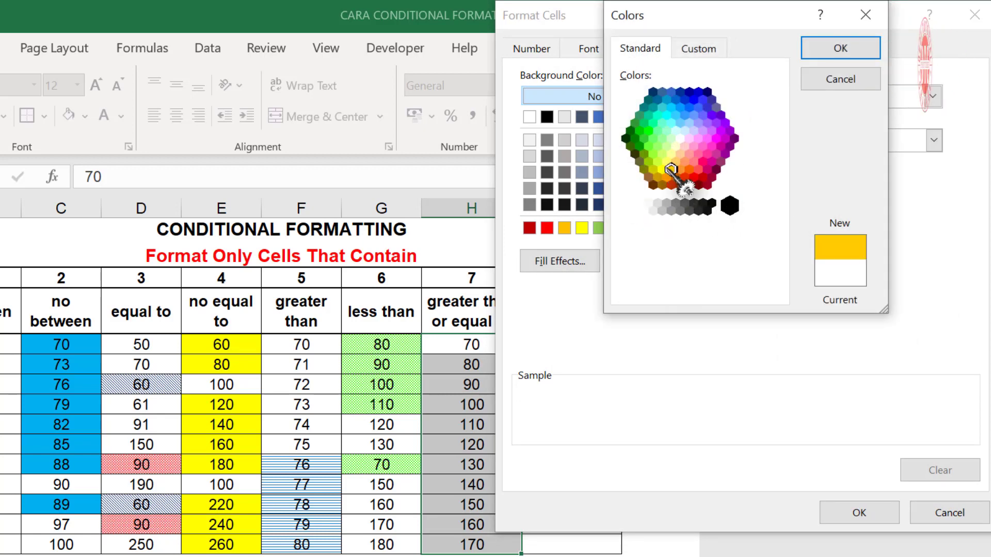
click(840, 48)
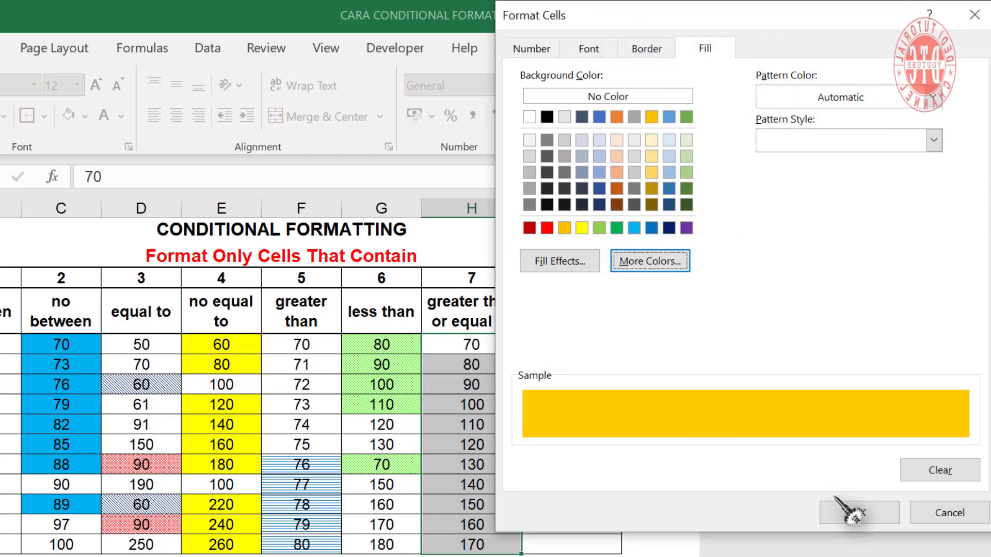
click(859, 513)
click(929, 370)
Set H13 to 79 to test the greater than or equal to rule
click(480, 366)
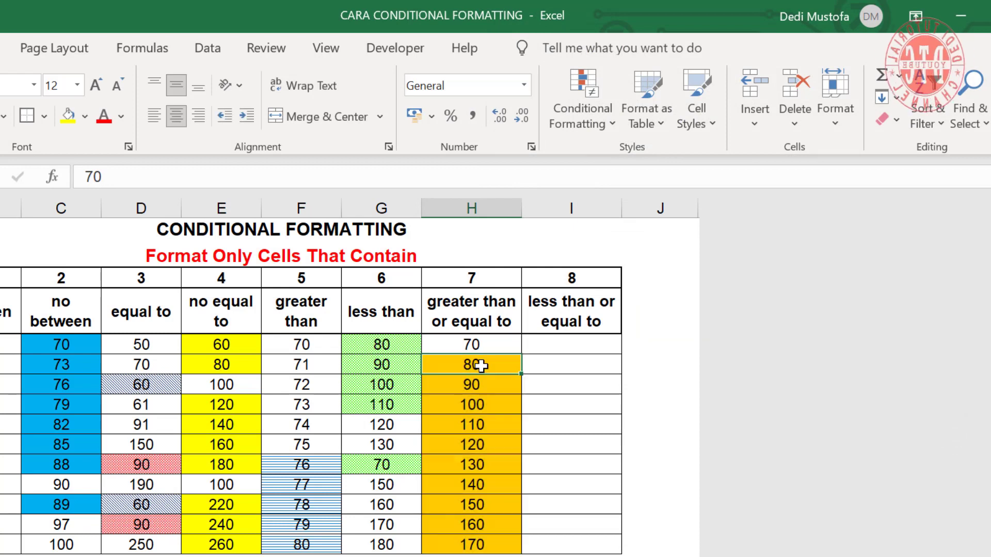
drag(478, 346, 474, 544)
click(475, 485)
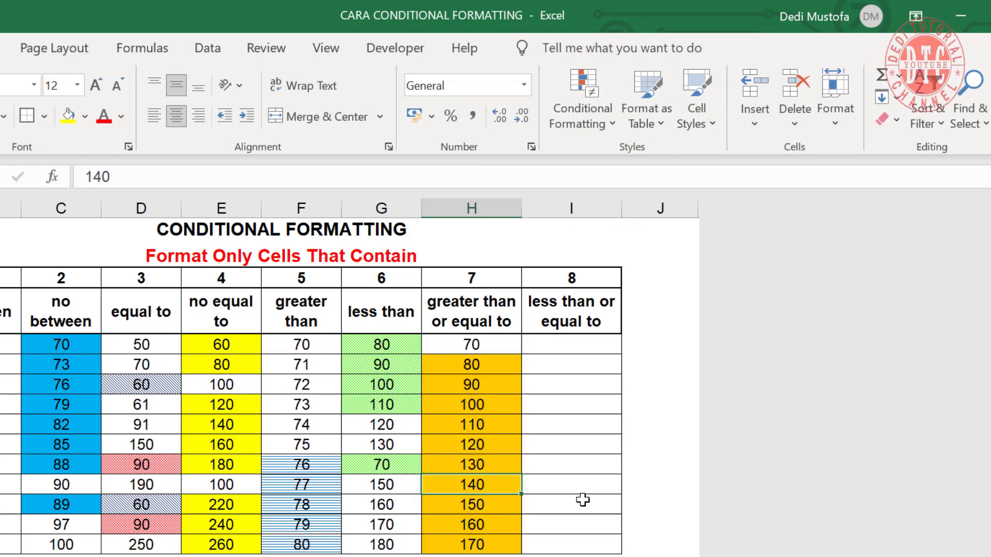
text(79)
key(Return)
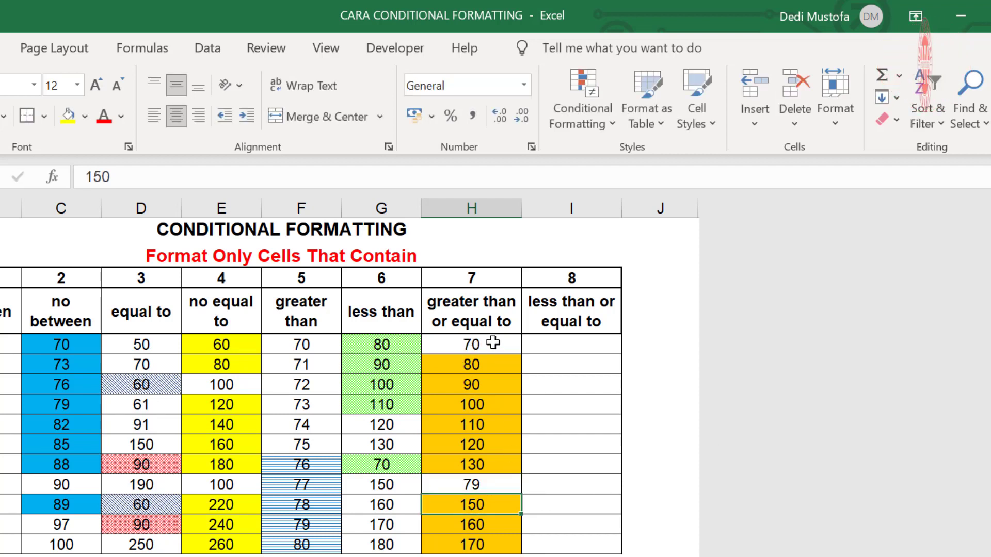
click(482, 364)
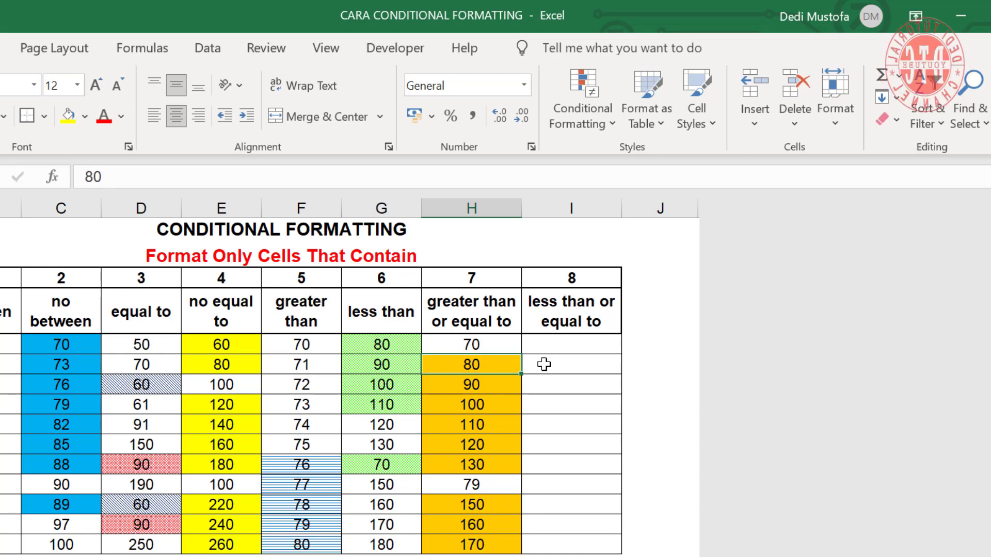
Fill I6:I16 under "less than or equal to" with a number series from 60 to 70 in steps of 1
click(551, 349)
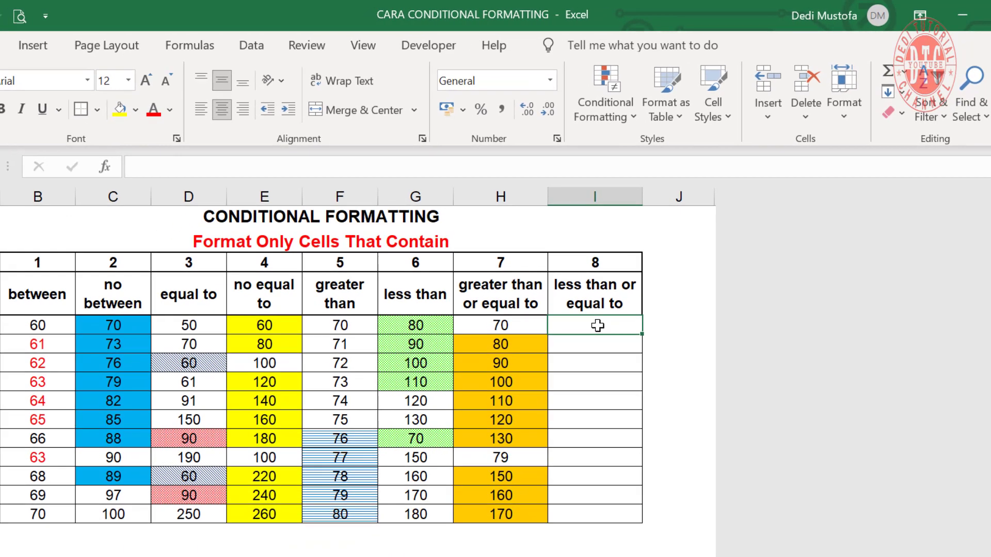
text(6)
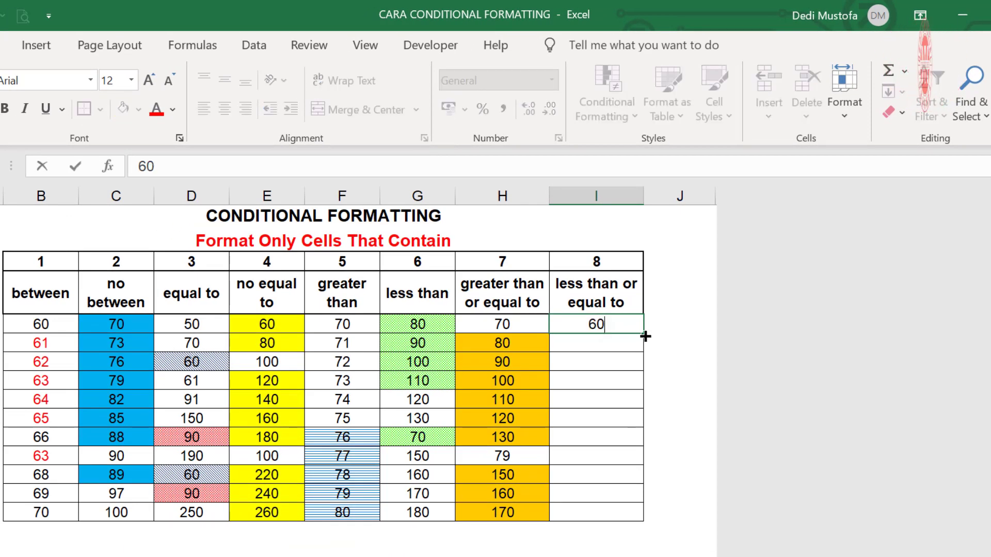
text(0)
drag(645, 336, 640, 521)
click(657, 533)
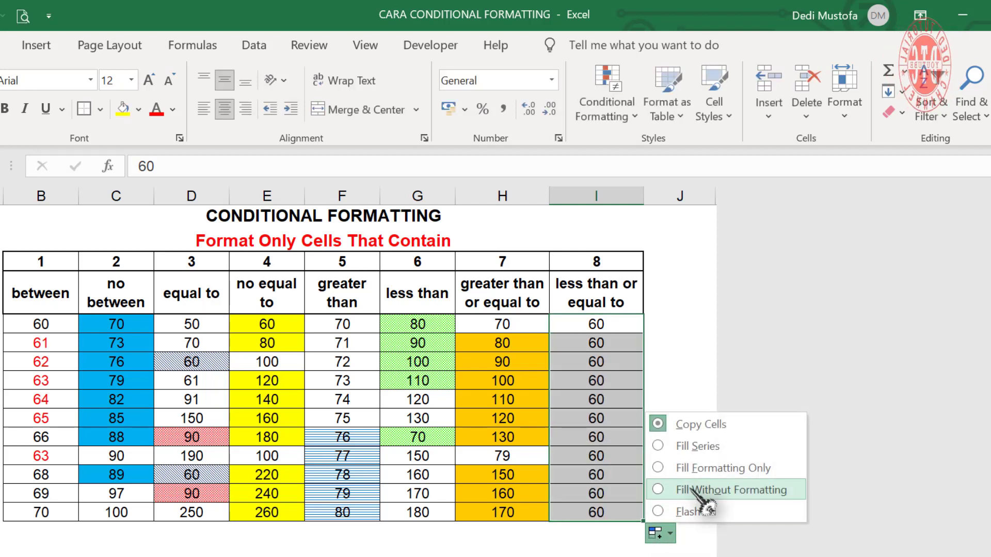
click(696, 447)
Start a new rule on I6:I16 that formats only cells with a cell value less than or equal to 65
click(607, 106)
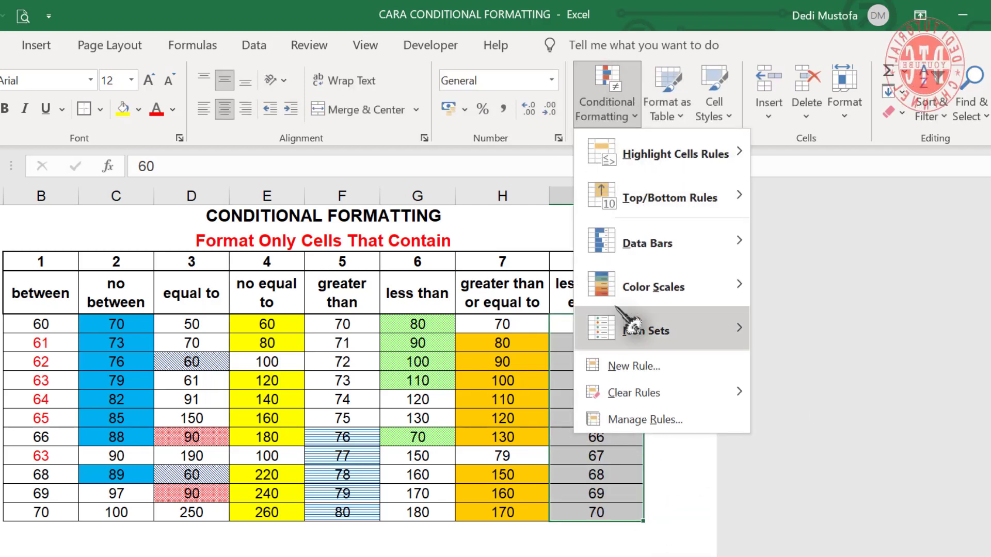
click(631, 366)
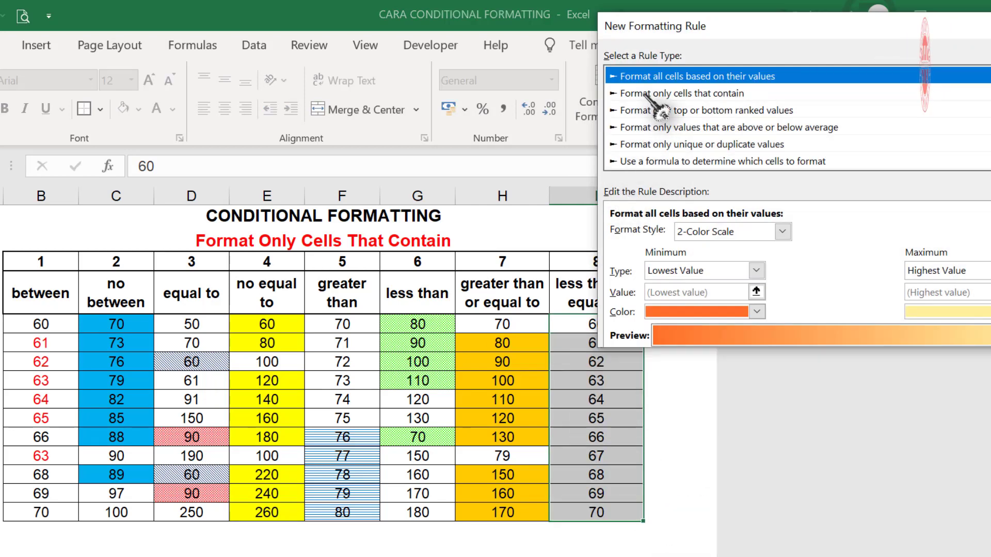
click(647, 93)
click(833, 233)
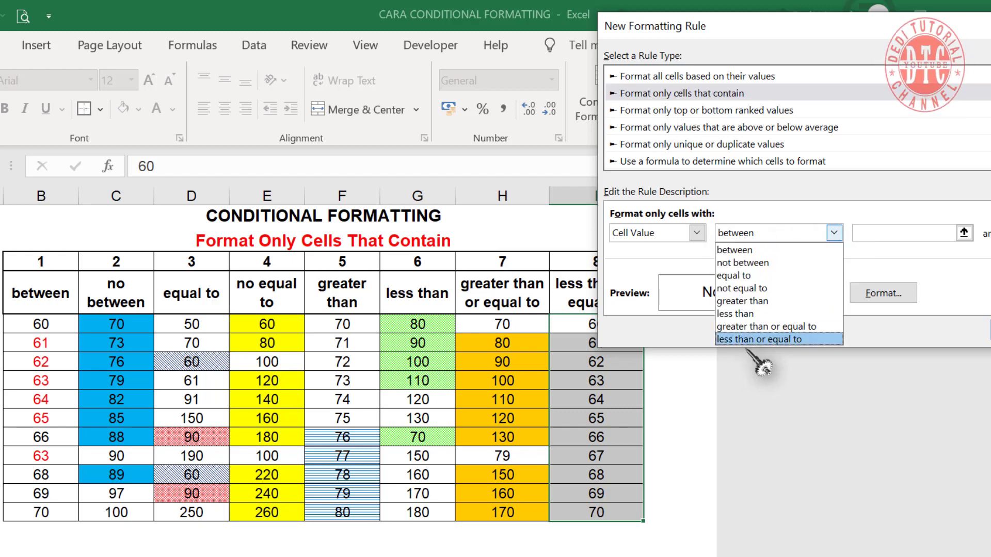
click(764, 339)
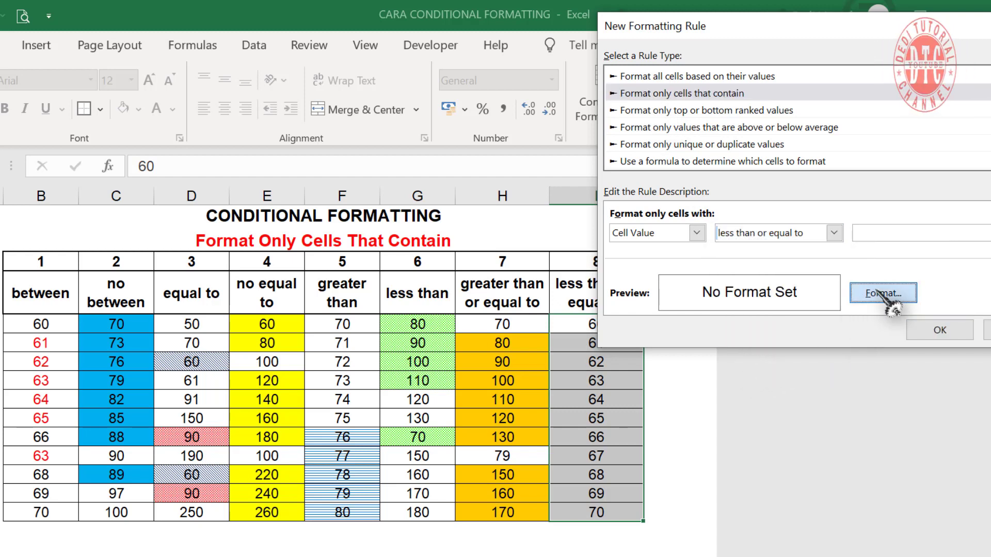
click(882, 295)
key(Escape)
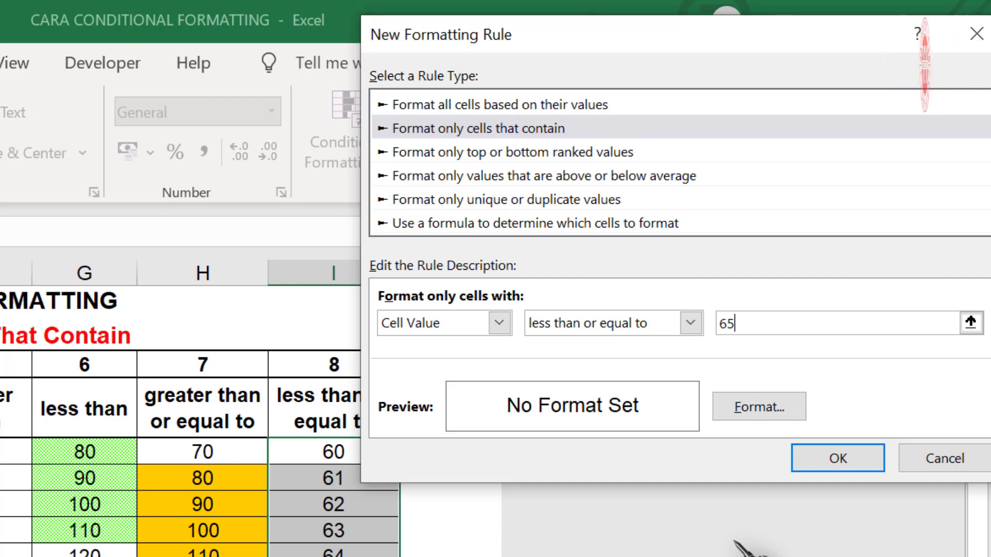
Give the less than or equal to rule a purple crosshatch pattern fill and apply it to I6:I16
click(774, 408)
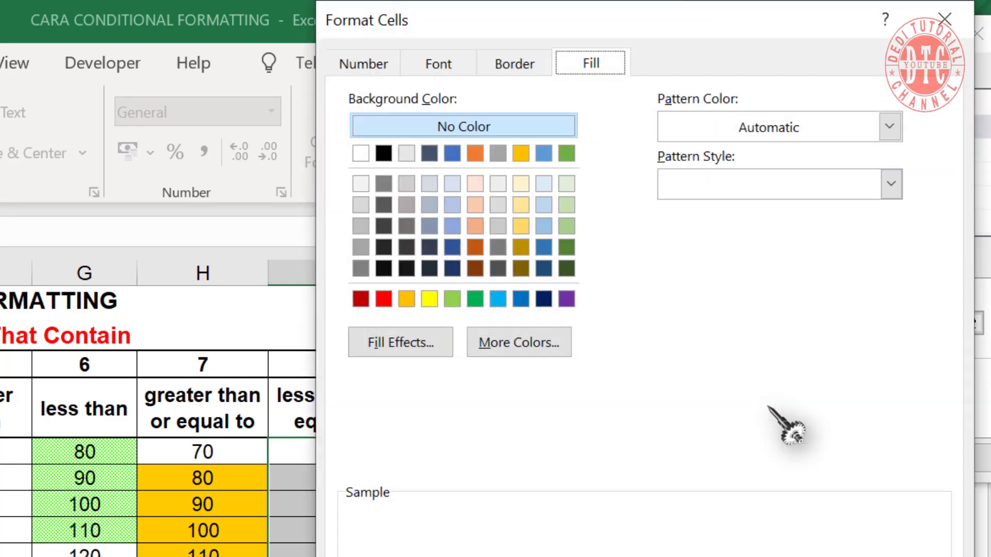
click(889, 126)
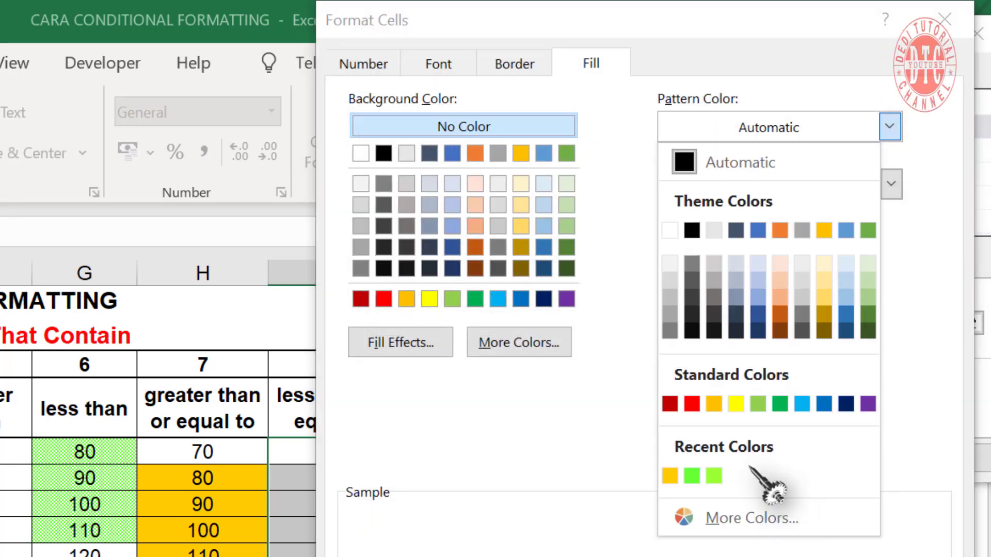
click(869, 405)
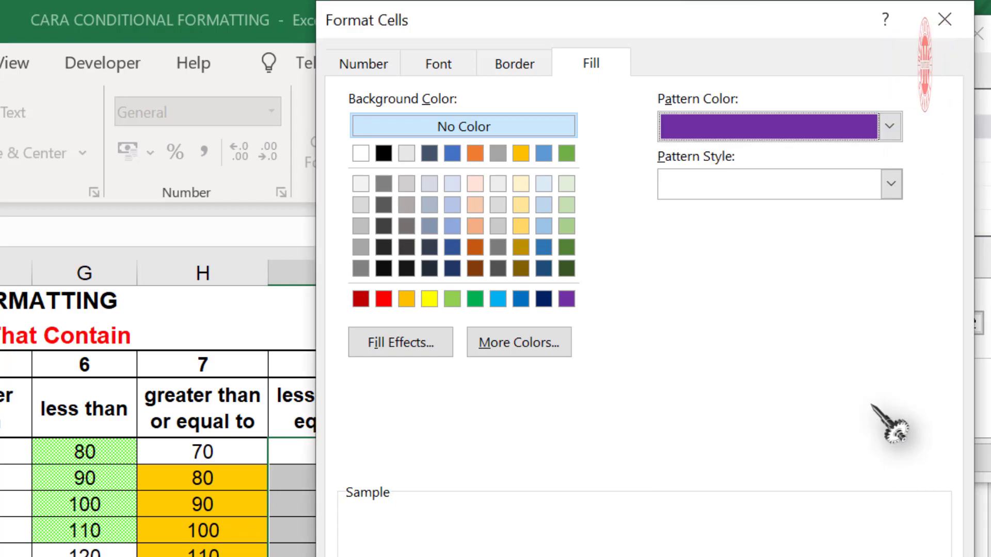
click(891, 184)
click(824, 244)
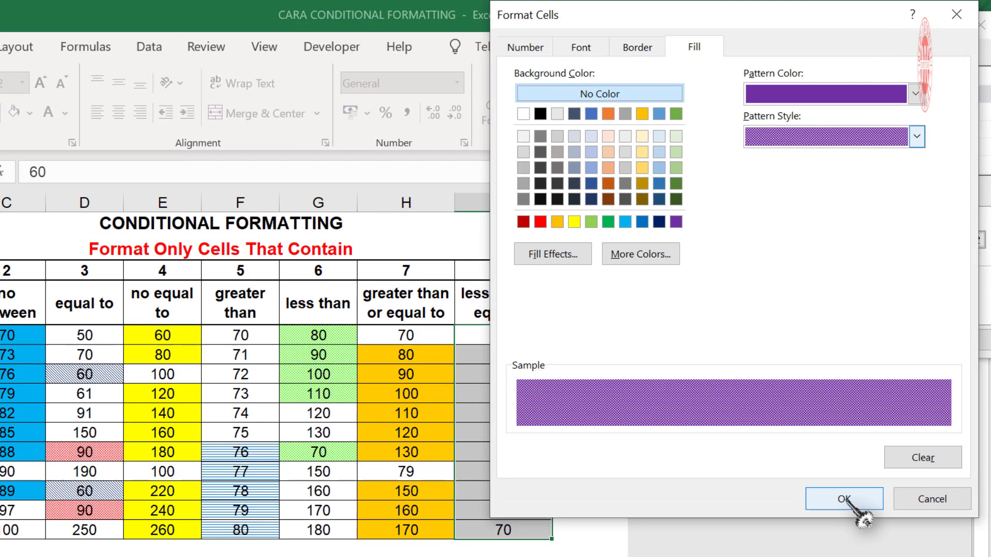
click(820, 556)
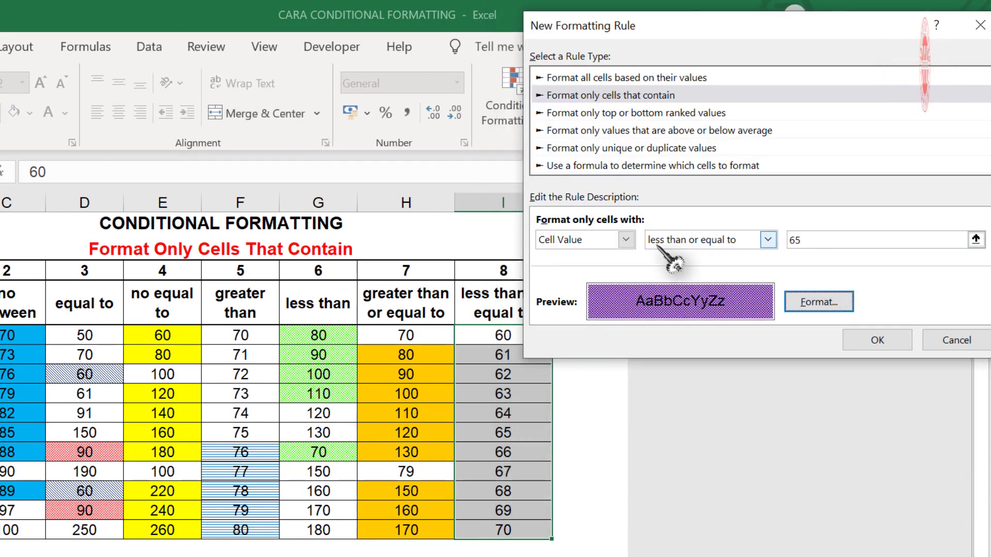
double_click(791, 240)
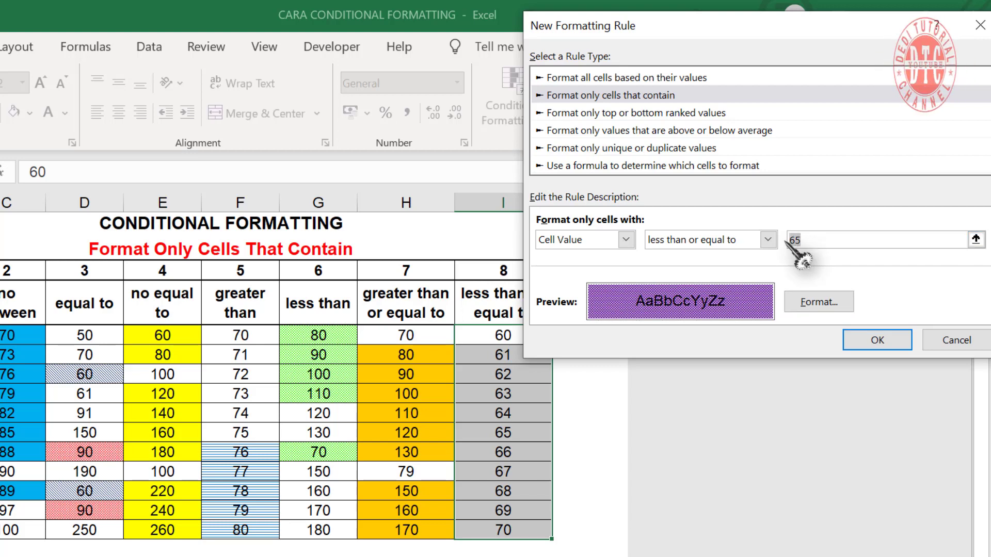
click(823, 302)
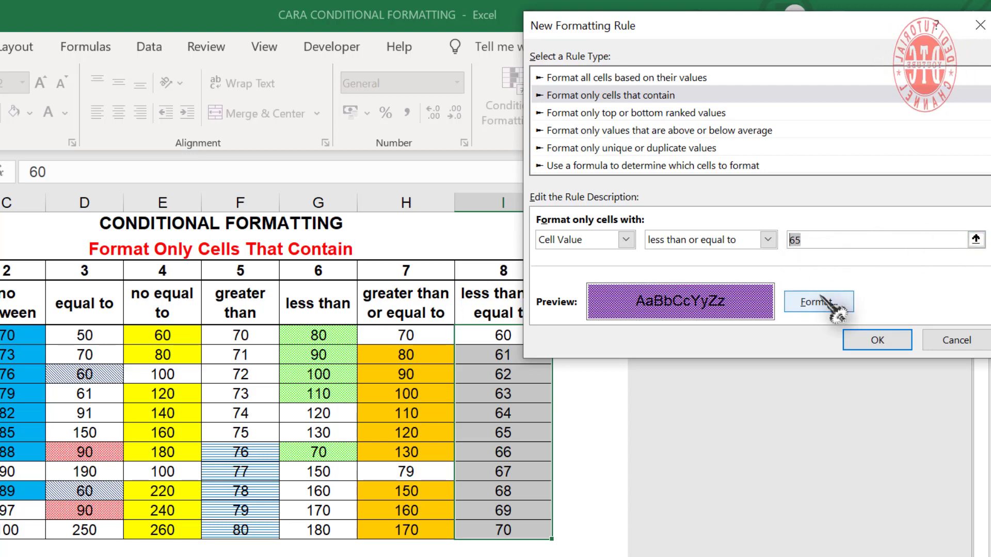
click(877, 339)
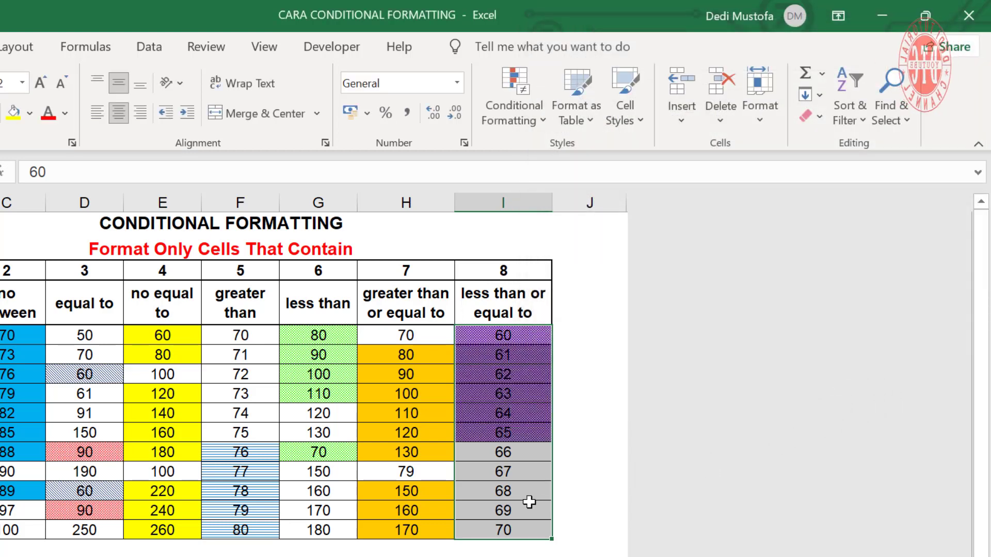
Edit the less than or equal to 65 rule on I6:I16 to use a light orange grid pattern fill and apply it
drag(515, 453, 510, 526)
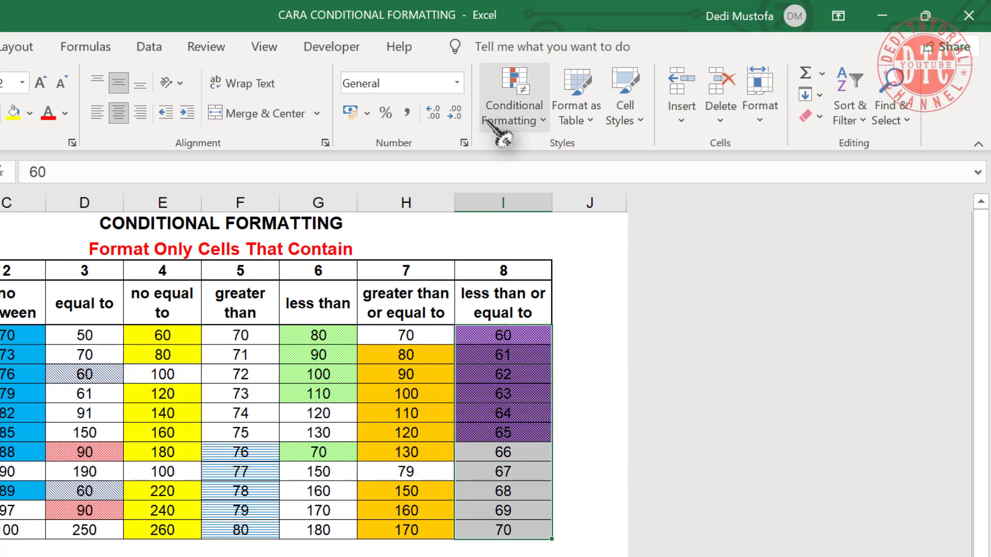
click(503, 124)
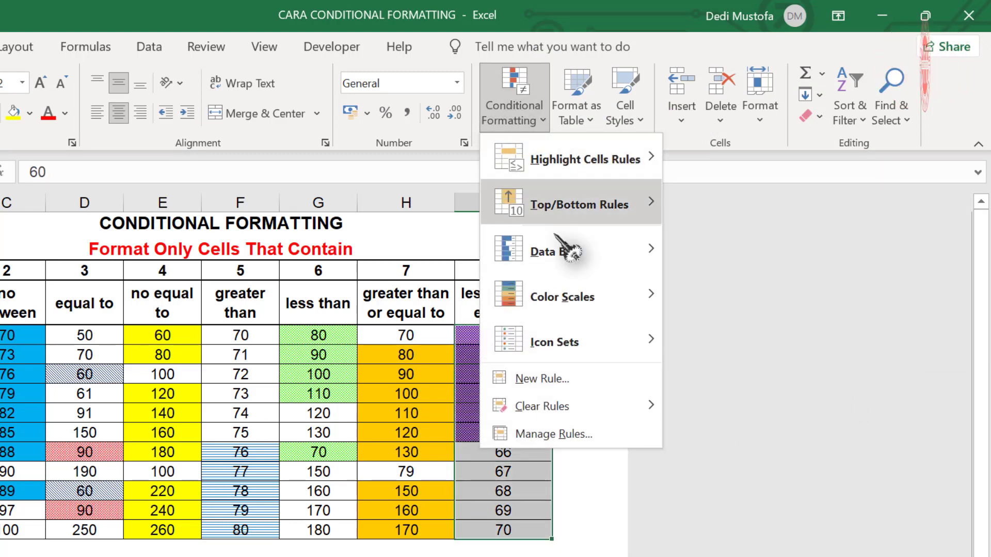
click(565, 378)
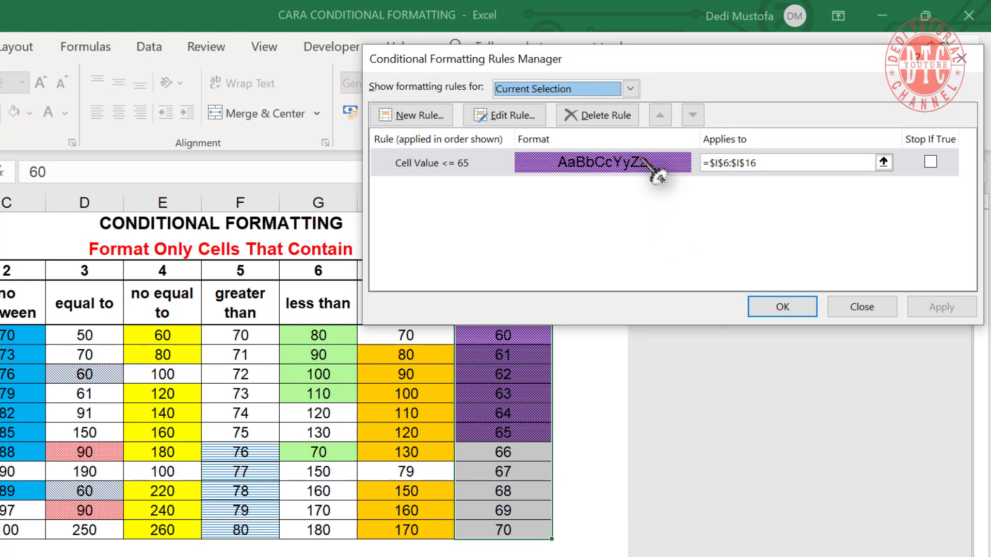
click(653, 165)
click(526, 116)
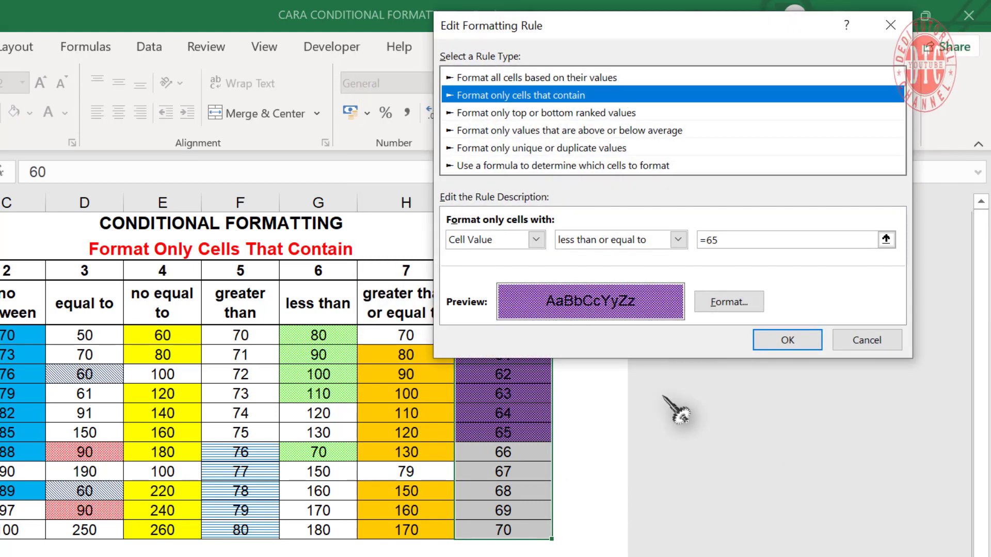
click(739, 304)
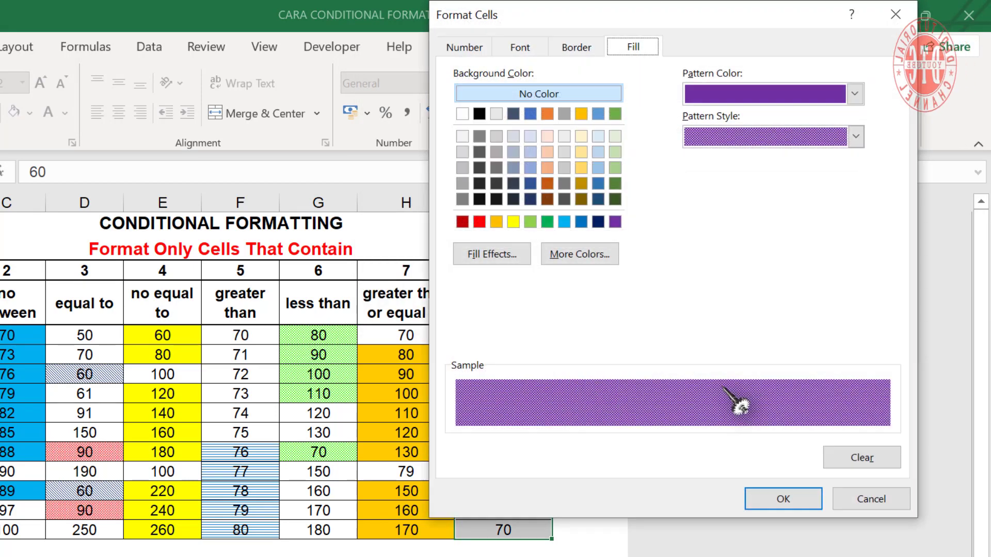
click(855, 93)
click(773, 221)
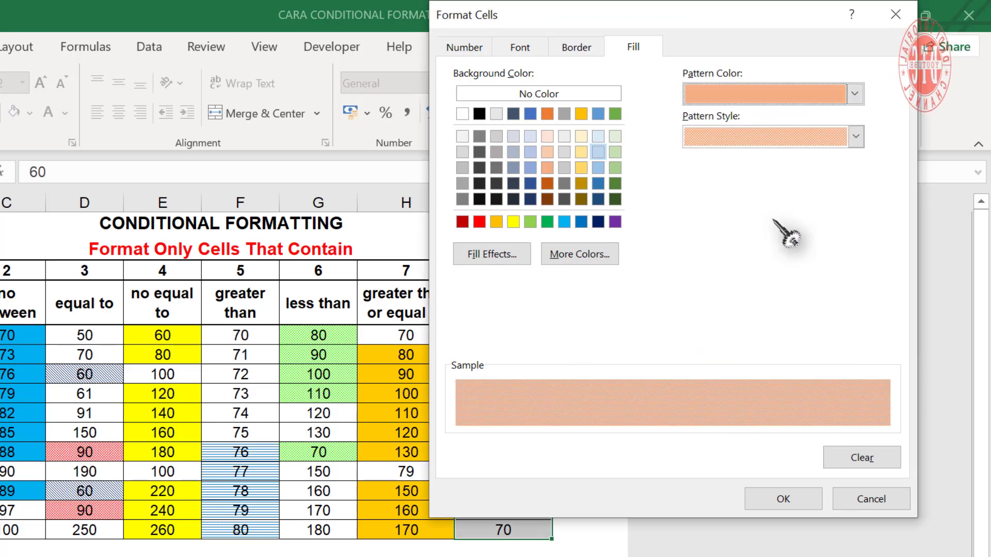
click(854, 138)
click(786, 207)
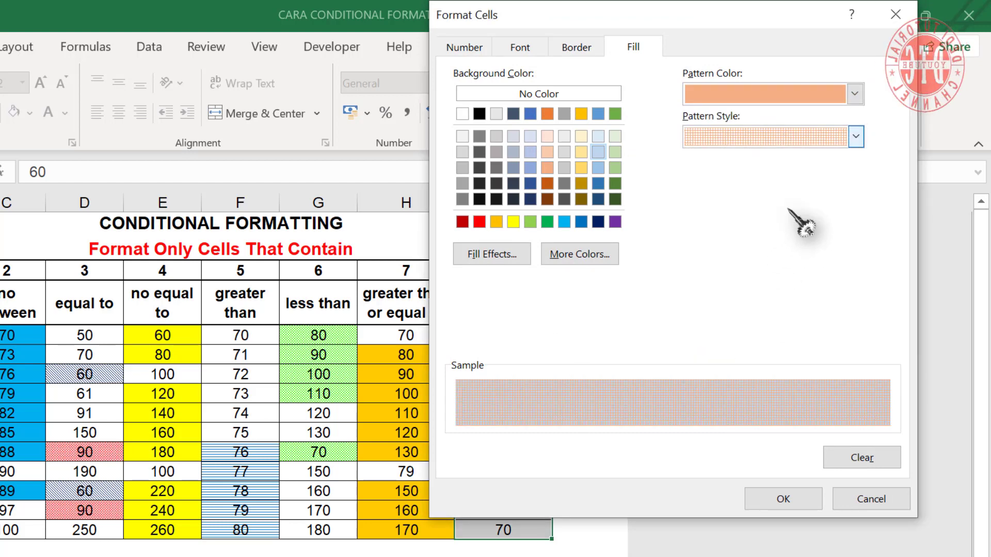
click(783, 499)
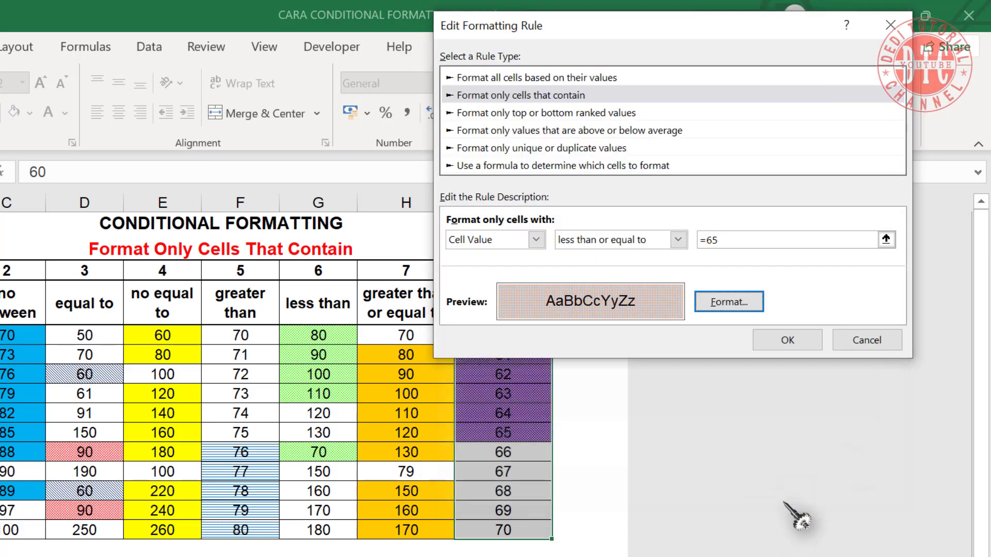
click(787, 342)
click(782, 310)
Set I13 to 64 to test the less than or equal to rule
click(508, 489)
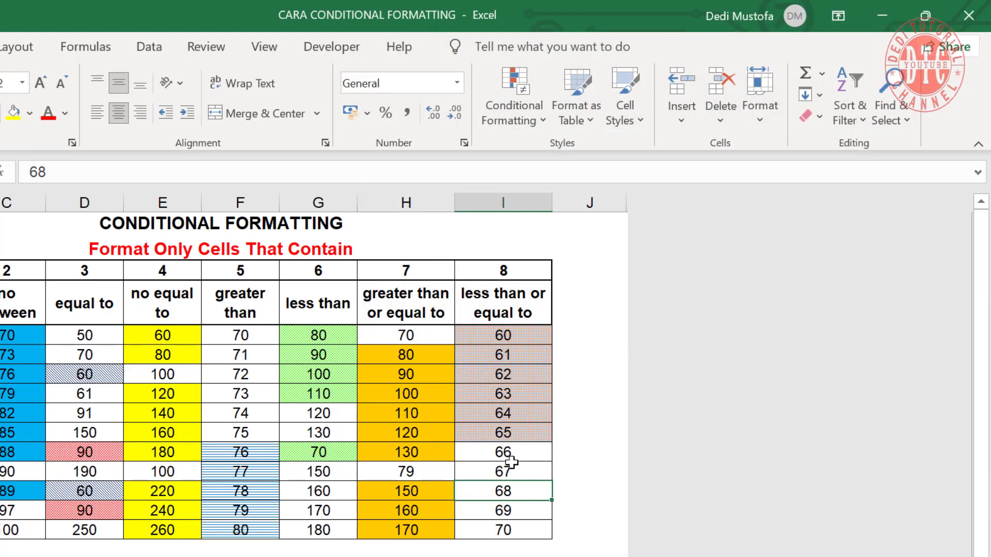
click(519, 469)
key(BackSpace)
text(4)
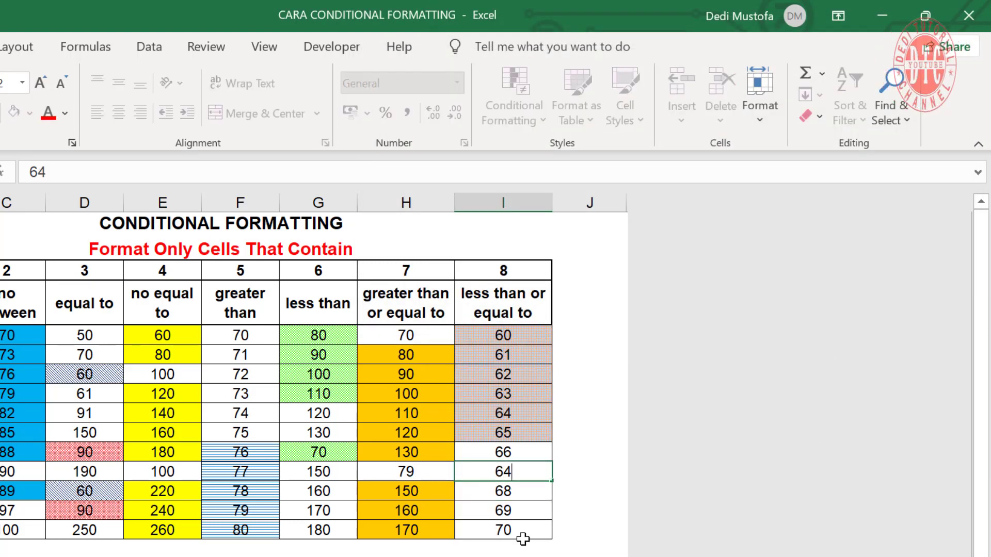
key(Return)
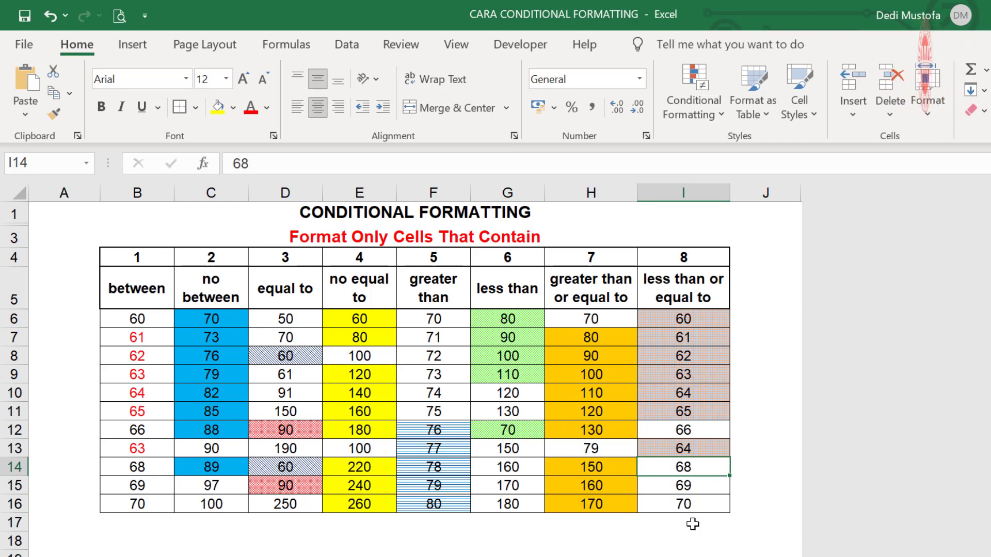
key(F10)
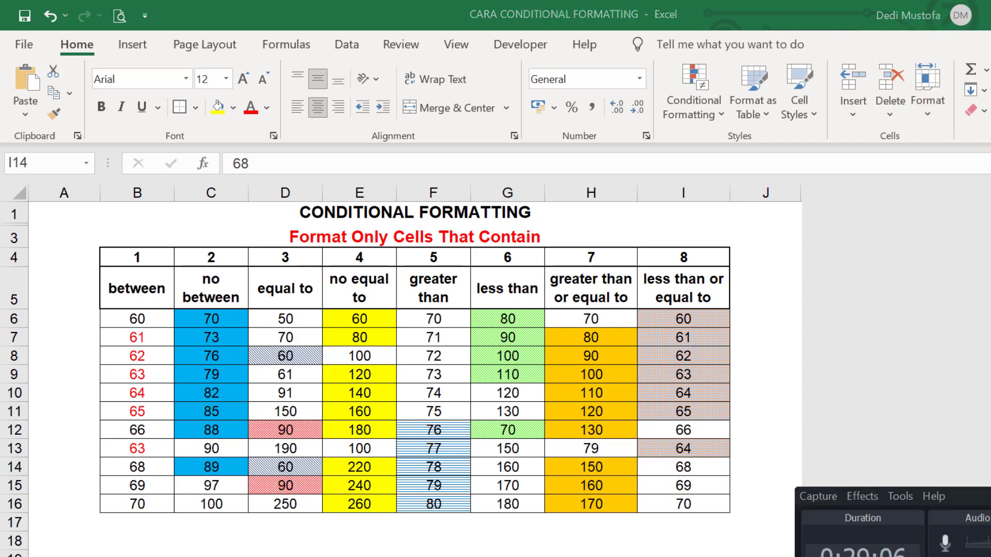